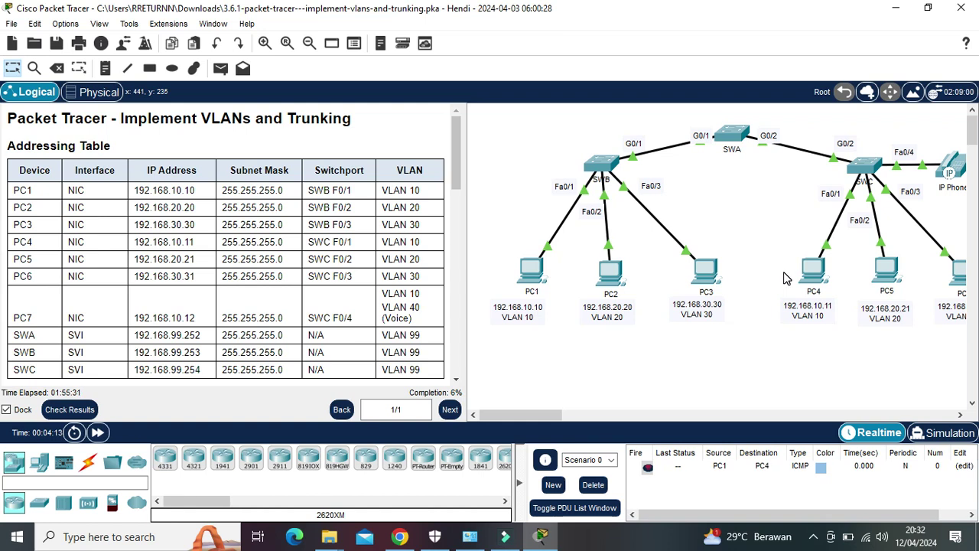
{"action": "left_click", "coordinate": [535, 282]}
{"action": "left_click_drag", "start_coordinate": [554, 23], "coordinate": [287, 27]}
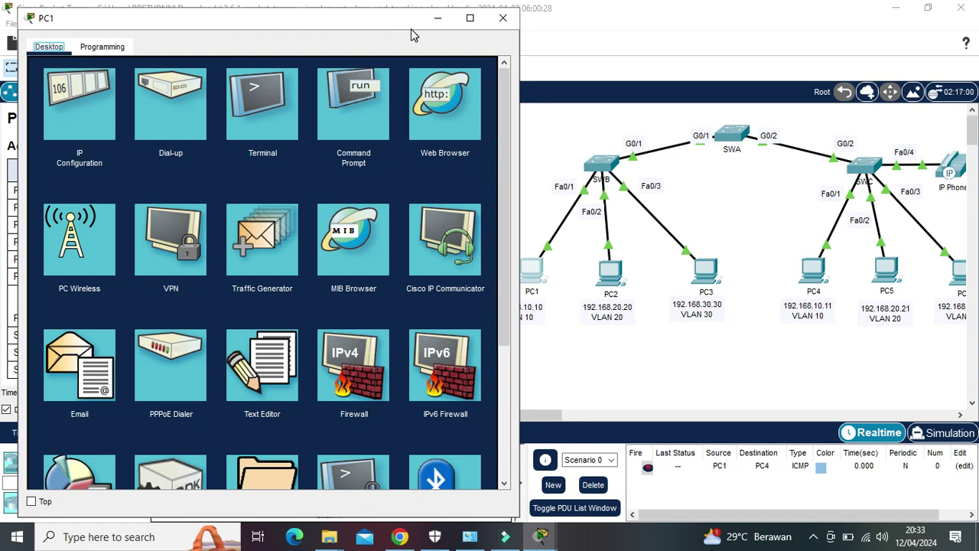
{"action": "left_click", "coordinate": [503, 18]}
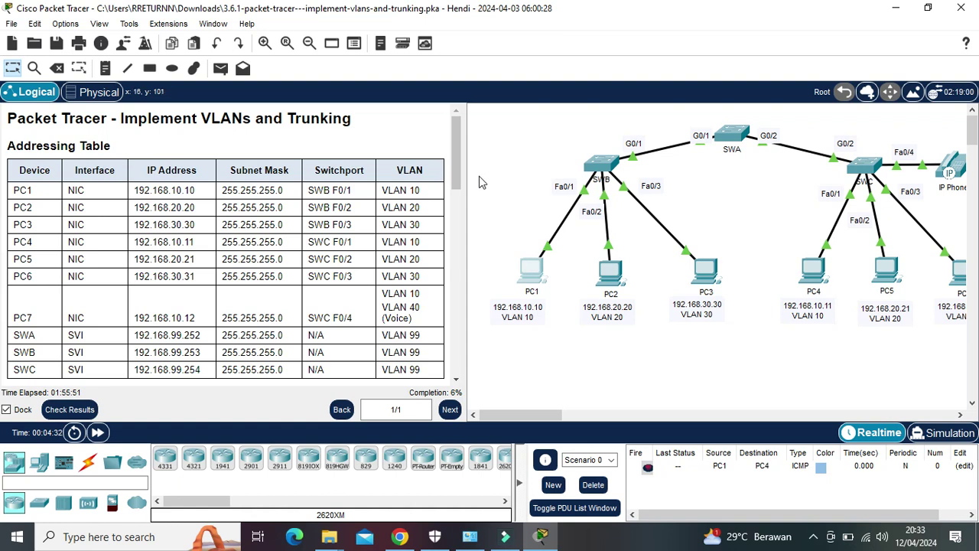
Check the VLAN Table in the instructions and enter global configuration mode in switch SWB's command line.
{"action": "left_click_drag", "start_coordinate": [456, 144], "coordinate": [448, 273]}
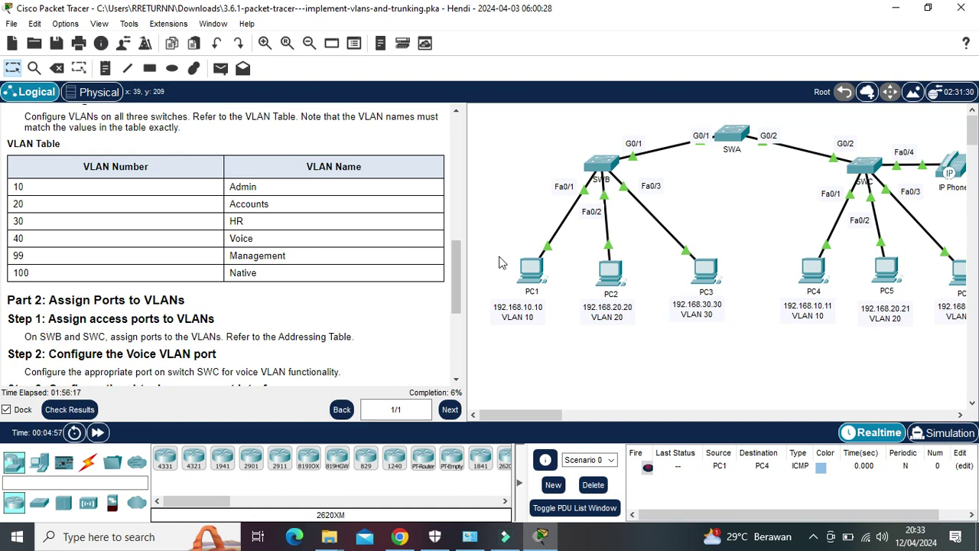
{"action": "left_click_drag", "start_coordinate": [456, 257], "coordinate": [489, 127]}
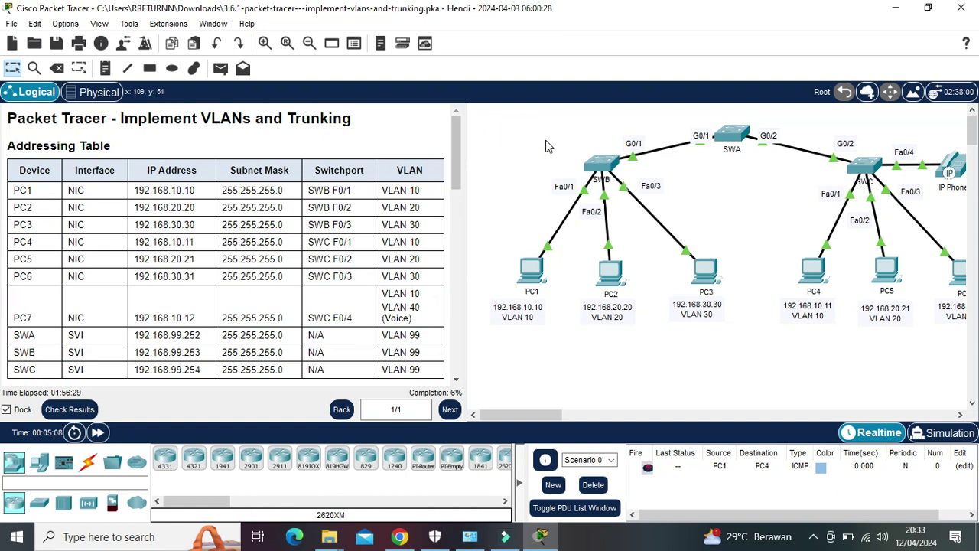
{"action": "left_click", "coordinate": [610, 172]}
{"action": "left_click_drag", "start_coordinate": [593, 26], "coordinate": [327, 15]}
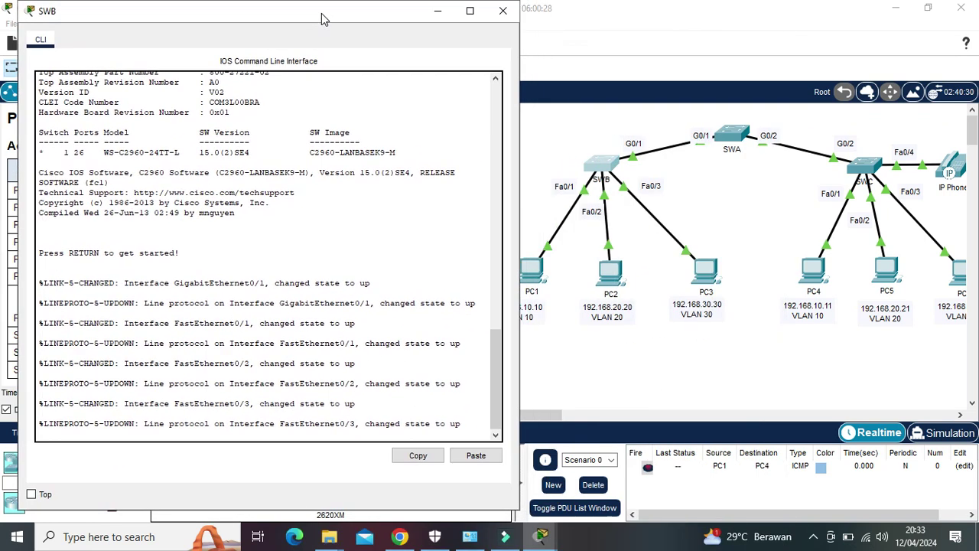
{"action": "left_click", "coordinate": [213, 438]}
{"action": "key", "text": "Return"}
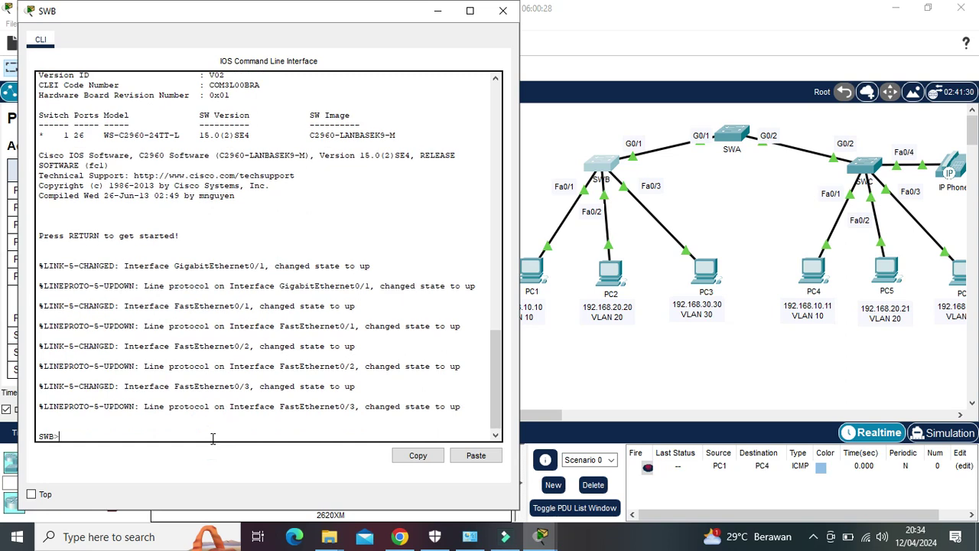
{"action": "type", "text": "enable"}
{"action": "key", "text": "Return"}
{"action": "type", "text": "con"}
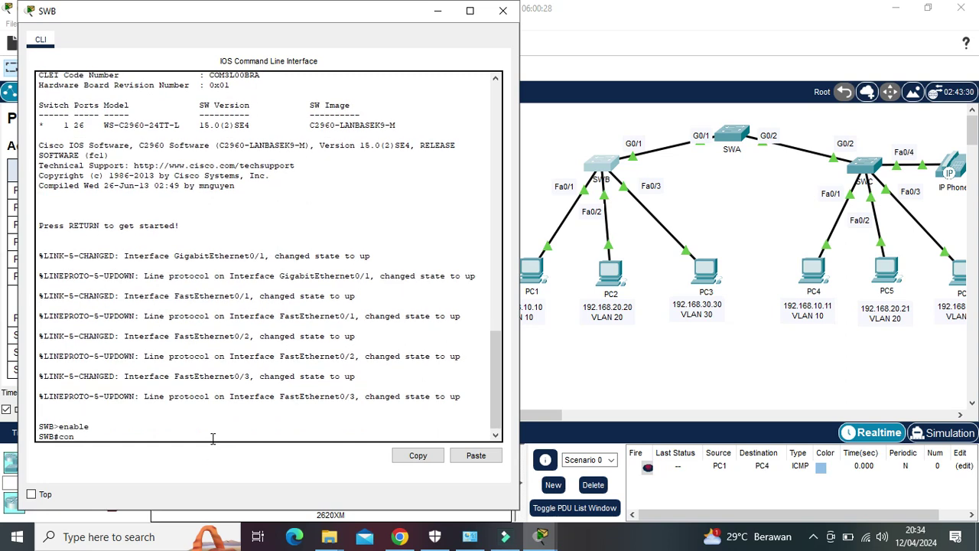
{"action": "type", "text": "fig terminal"}
{"action": "key", "text": "Return"}
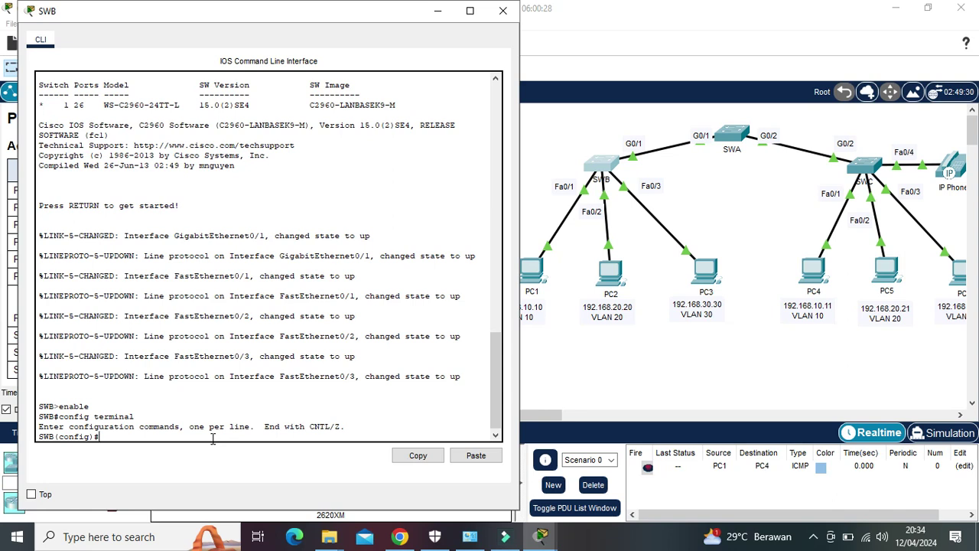
Create VLAN 10 on SWB and name it Admin.
{"action": "type", "text": "lan 10"}
{"action": "key", "text": "Return"}
{"action": "type", "text": "name Admin"}
{"action": "key", "text": "Return"}
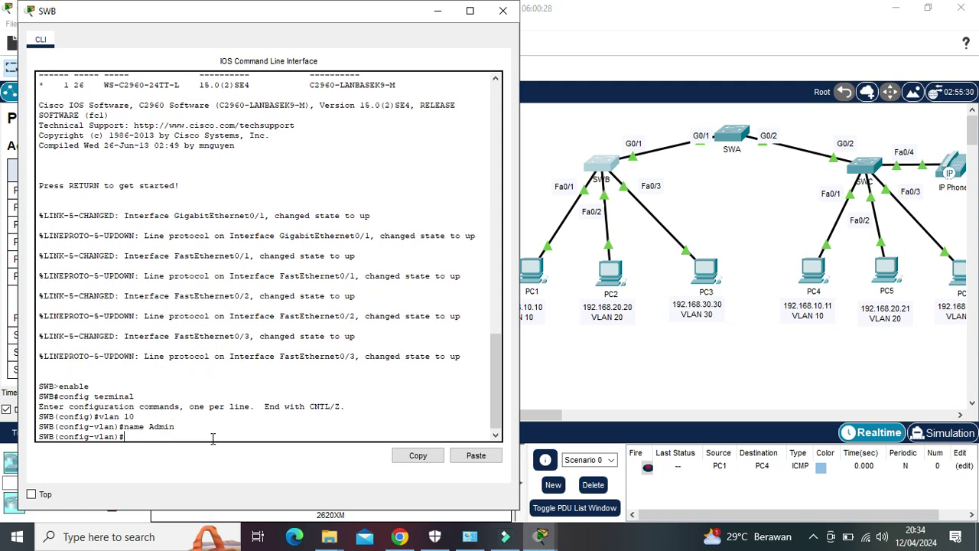
Create VLAN 20 on SWB and name it Accounts.
{"action": "type", "text": "vlan 20"}
{"action": "key", "text": "Return"}
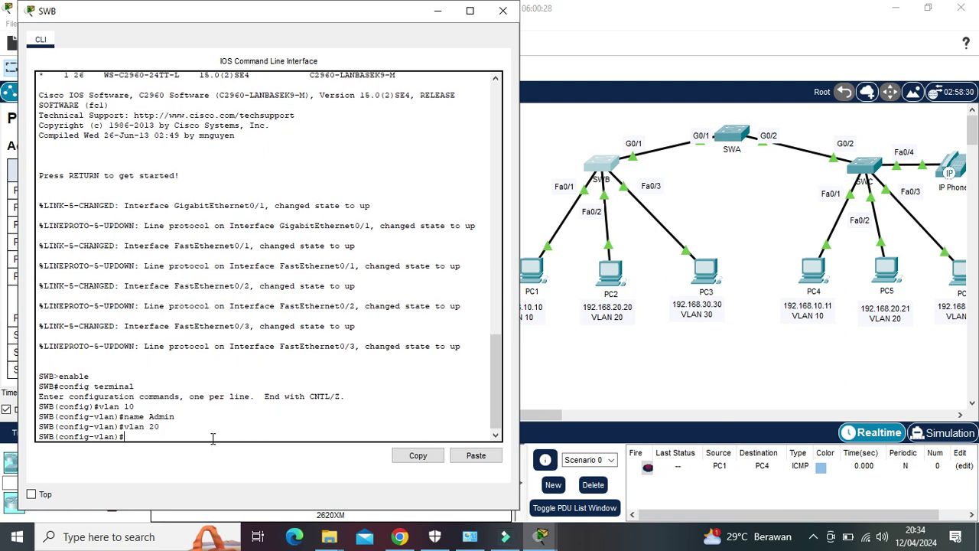
{"action": "type", "text": "Accounts"}
{"action": "key", "text": "Left"}
{"action": "key", "text": "Left"}
{"action": "key", "text": "Left"}
{"action": "key", "text": "Left"}
{"action": "key", "text": "Left"}
{"action": "key", "text": "Left"}
{"action": "key", "text": "Left"}
{"action": "key", "text": "Left"}
{"action": "type", "text": "name"}
{"action": "key", "text": "Return"}
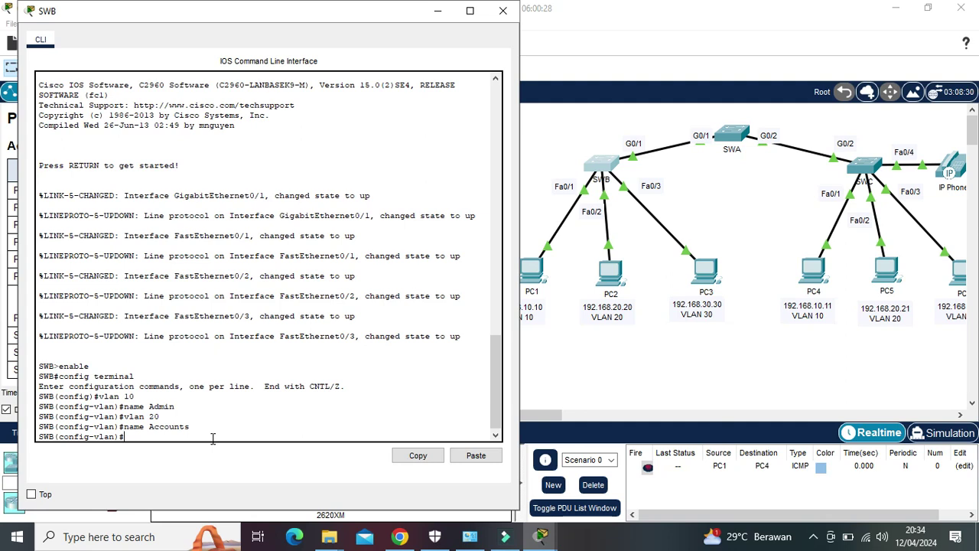
Create VLAN 30 on SWB and name it HR.
{"action": "key", "text": "Up"}
{"action": "key", "text": "Down"}
{"action": "key", "text": "Up"}
{"action": "key", "text": "Up"}
{"action": "key", "text": "Down"}
{"action": "key", "text": "Up"}
{"action": "key", "text": "BackSpace"}
{"action": "key", "text": "BackSpace"}
{"action": "type", "text": "30"}
{"action": "key", "text": "Return"}
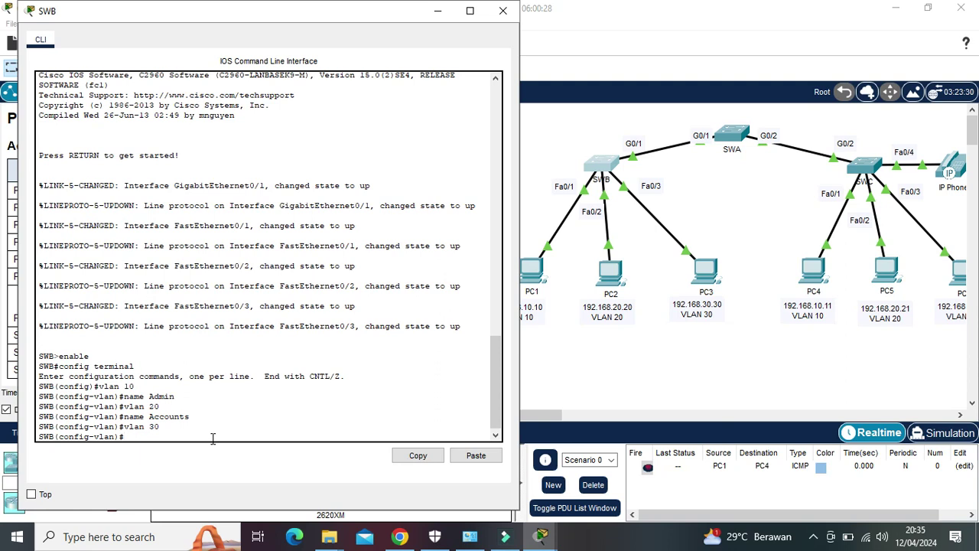
{"action": "type", "text": "name HR"}
{"action": "key", "text": "Return"}
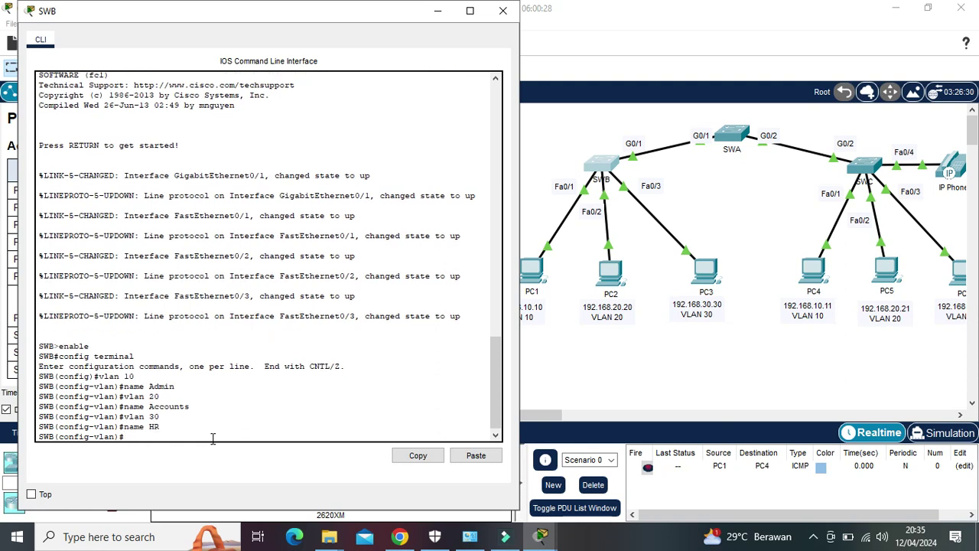
Create VLAN 40 on SWB and name it Voice.
{"action": "key", "text": "Up"}
{"action": "key", "text": "Up"}
{"action": "key", "text": "BackSpace"}
{"action": "type", "text": "40"}
{"action": "key", "text": "Return"}
{"action": "type", "text": "nam"}
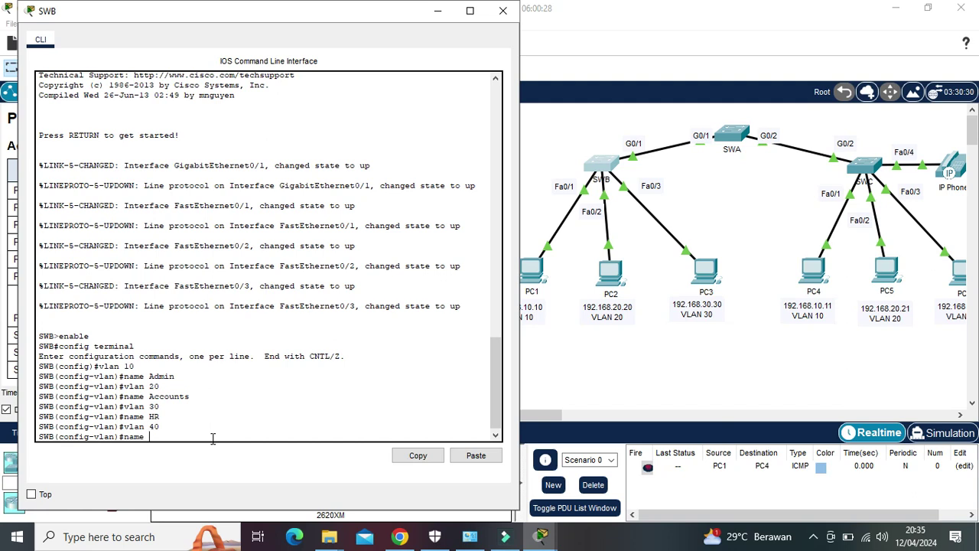
{"action": "type", "text": "e Voice"}
{"action": "key", "text": "Return"}
Create VLAN 99 on SWB and name it Management.
{"action": "key", "text": "Up"}
{"action": "key", "text": "Up"}
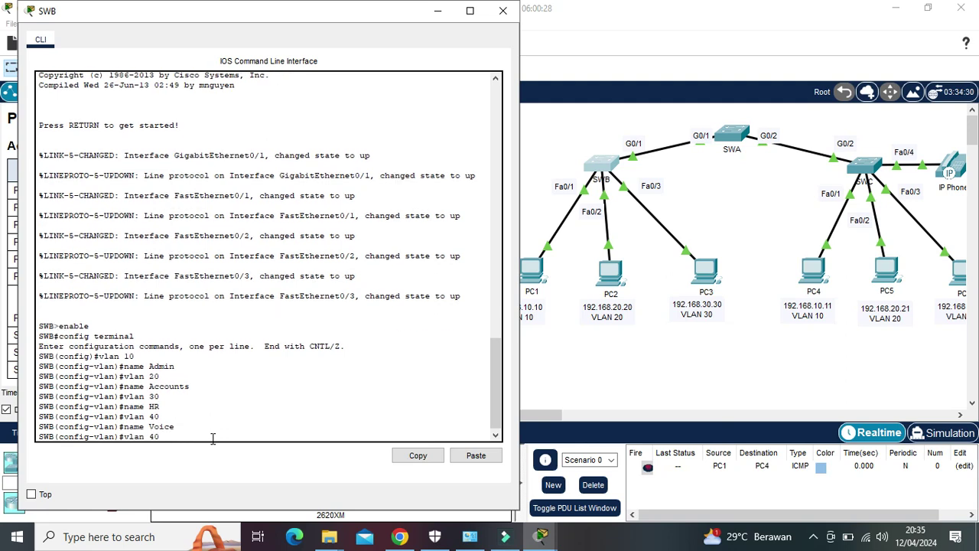
{"action": "key", "text": "BackSpace"}
{"action": "key", "text": "BackSpace"}
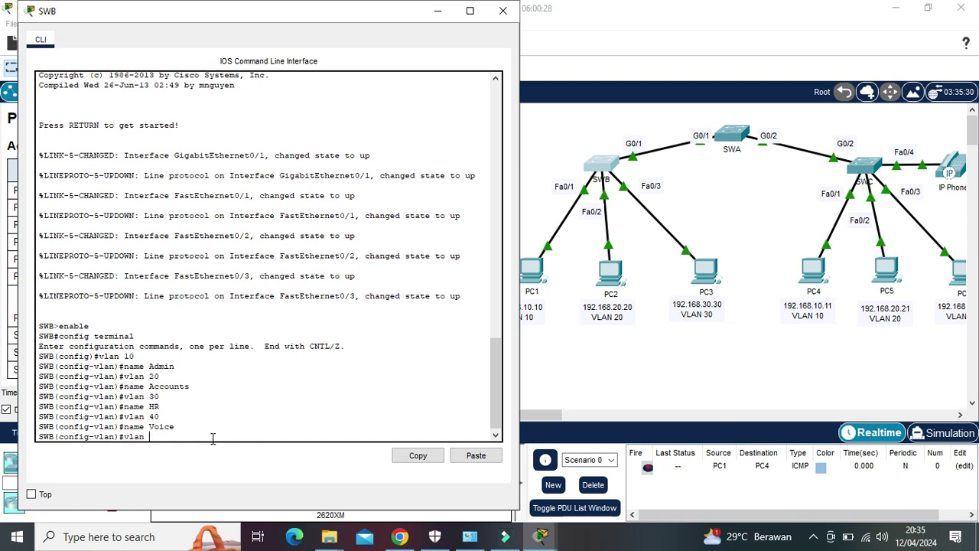
{"action": "type", "text": "99"}
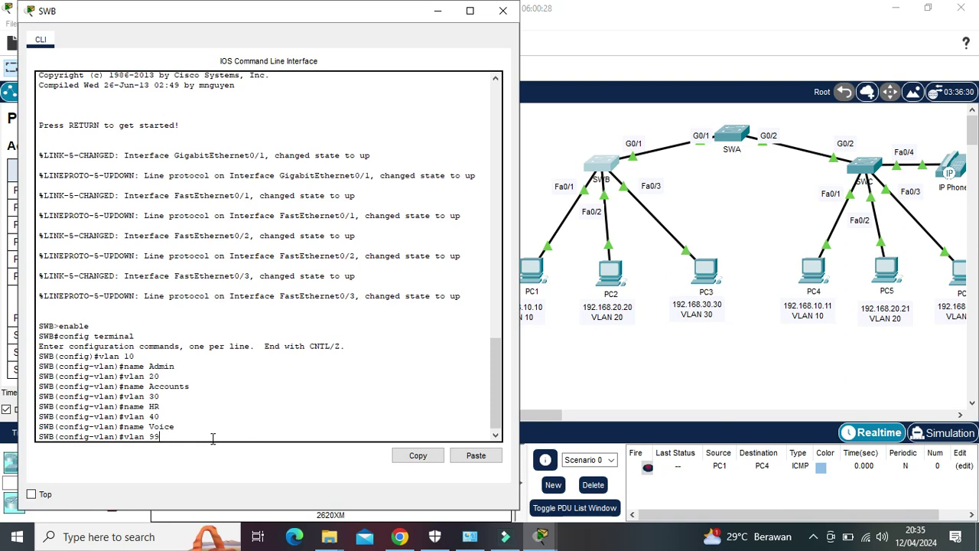
{"action": "key", "text": "Return"}
{"action": "key", "text": "Up"}
{"action": "key", "text": "Up"}
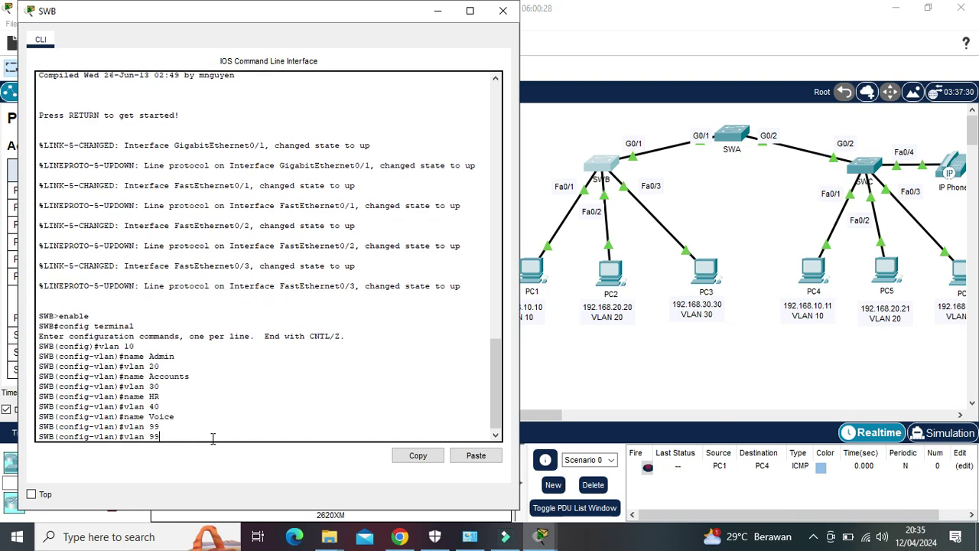
{"action": "key", "text": "BackSpace"}
{"action": "key", "text": "BackSpace"}
{"action": "key", "text": "BackSpace"}
{"action": "key", "text": "BackSpace"}
{"action": "key", "text": "BackSpace"}
{"action": "type", "text": "Management"}
{"action": "key", "text": "Return"}
Create VLAN 100 on SWB, name it Native, and minimize the switch's window.
{"action": "type", "text": "vl"}
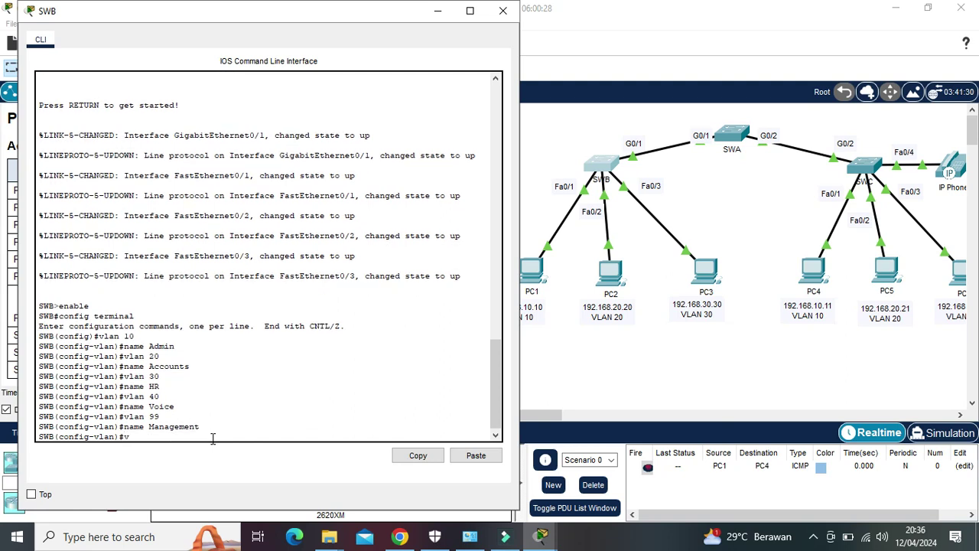
{"action": "type", "text": "an 100"}
{"action": "key", "text": "Return"}
{"action": "type", "text": "name Native"}
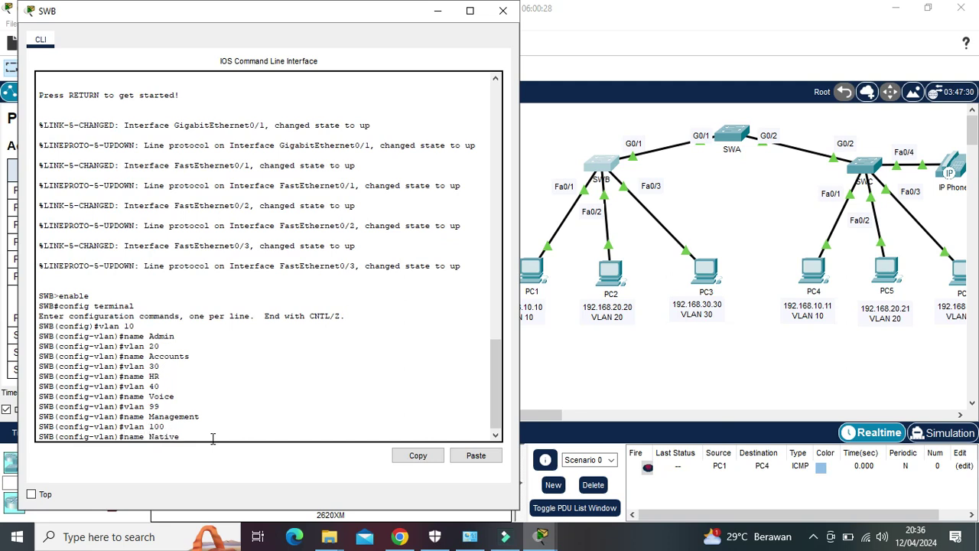
{"action": "key", "text": "Return"}
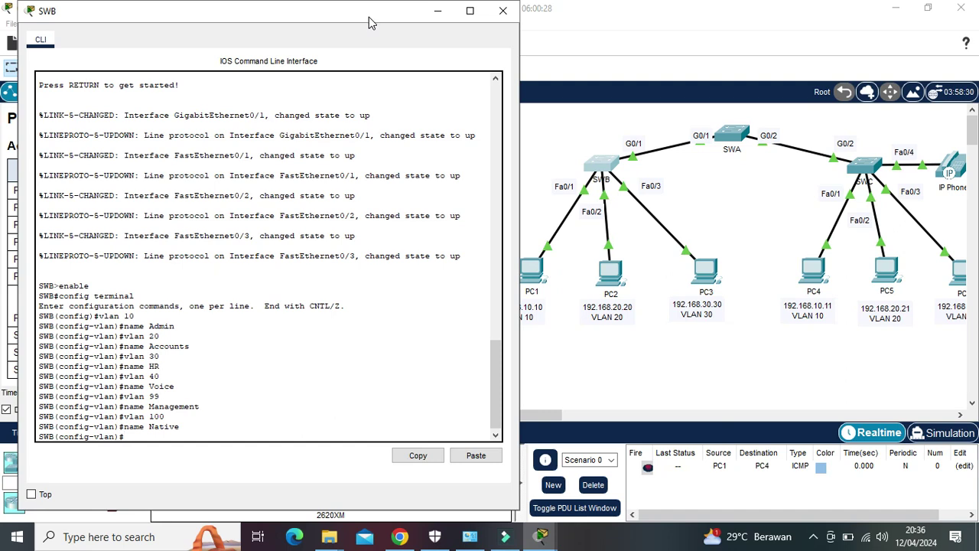
{"action": "left_click", "coordinate": [438, 14]}
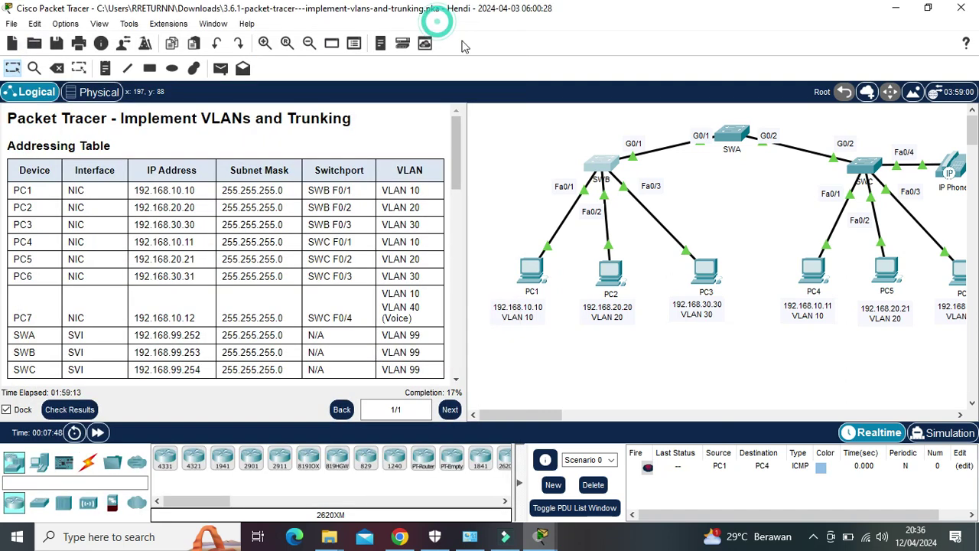
Open switch SWA's command line and enter global configuration mode with enable and config terminal.
{"action": "left_click", "coordinate": [733, 134]}
{"action": "left_click_drag", "start_coordinate": [584, 24], "coordinate": [408, 12]}
{"action": "left_click", "coordinate": [378, 435]}
{"action": "key", "text": "Return"}
{"action": "type", "text": "enable"}
{"action": "key", "text": "Return"}
{"action": "type", "text": "config"}
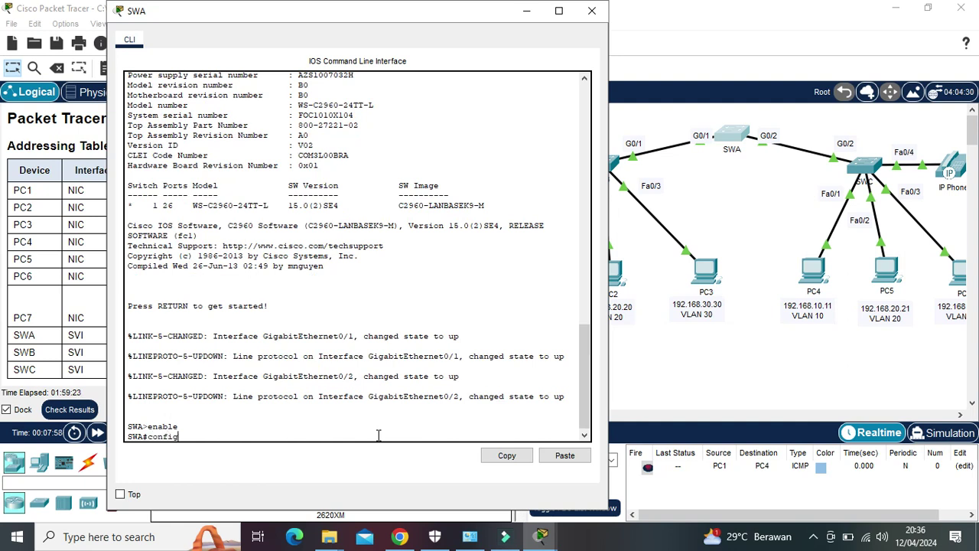
{"action": "type", "text": " terminal"}
{"action": "key", "text": "Return"}
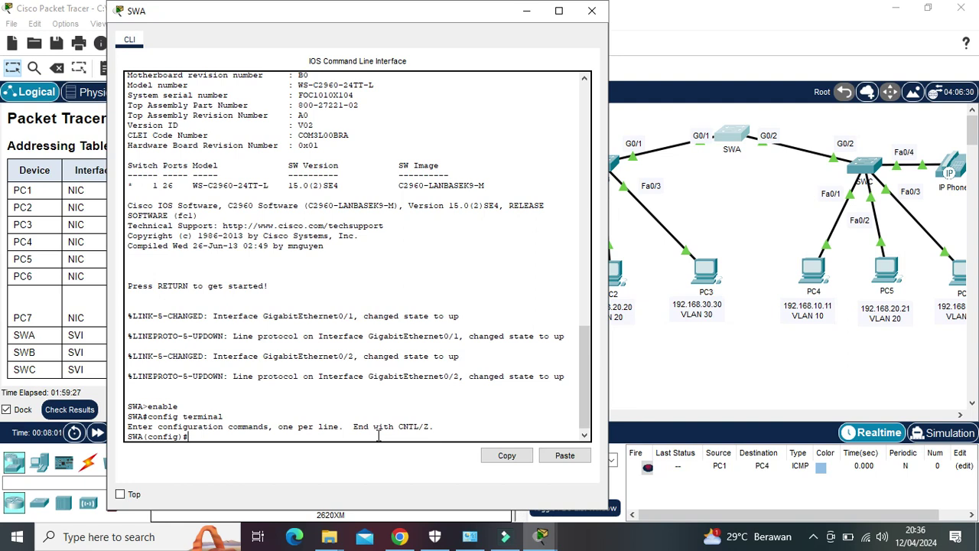
Create VLAN 10 on SWA and name it Admin.
{"action": "type", "text": "vlan 10"}
{"action": "key", "text": "Return"}
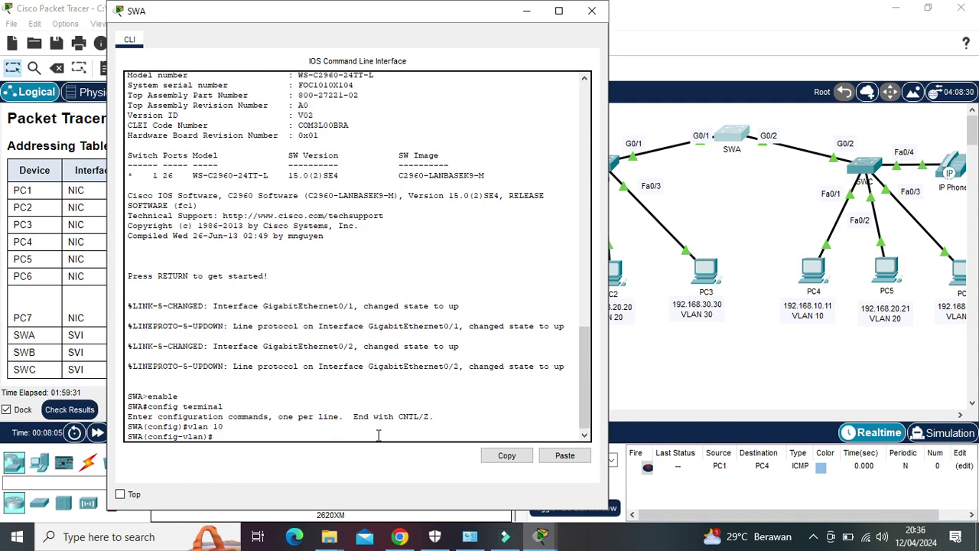
{"action": "type", "text": "name Admin"}
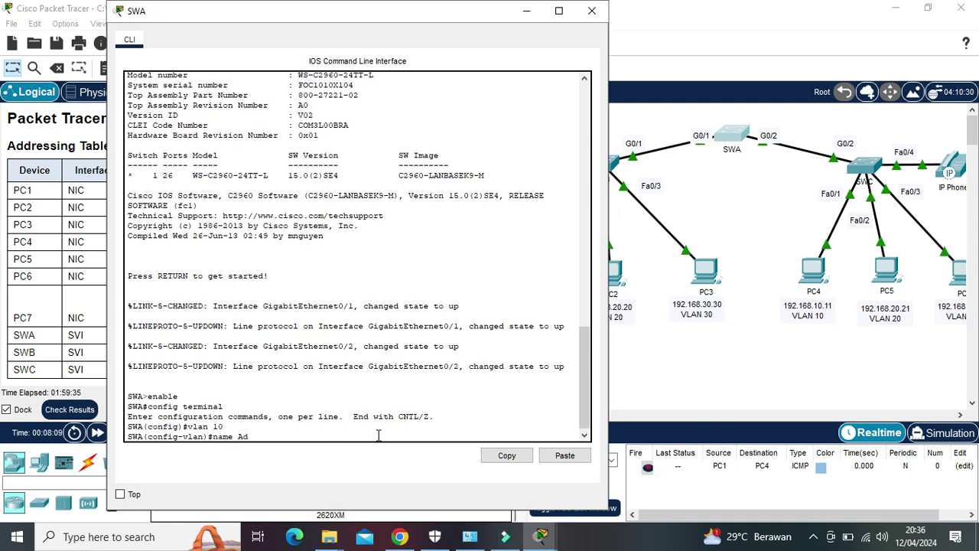
{"action": "key", "text": "Return"}
Create VLAN 20 on SWA and name it Accounts.
{"action": "key", "text": "Up"}
{"action": "key", "text": "Up"}
{"action": "key", "text": "BackSpace"}
{"action": "key", "text": "BackSpace"}
{"action": "type", "text": "20"}
{"action": "key", "text": "Return"}
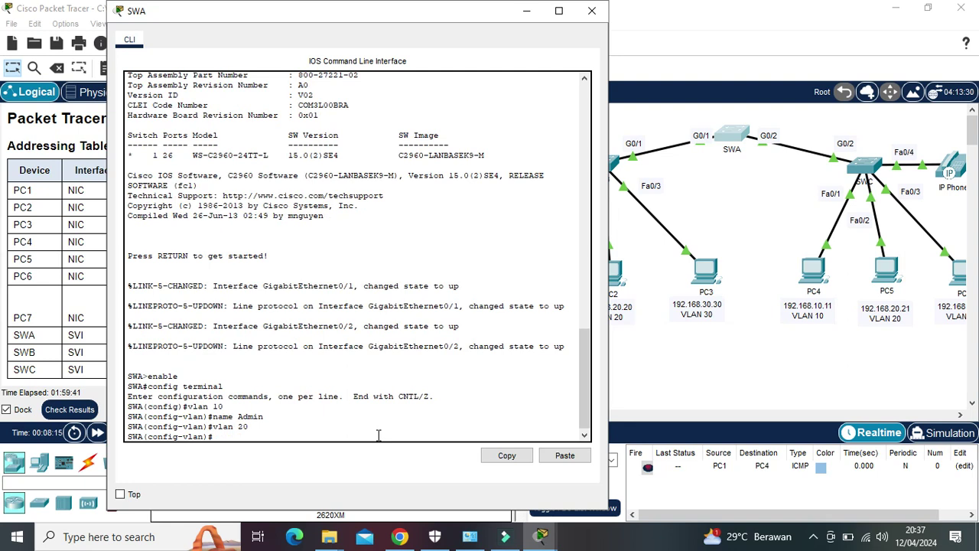
{"action": "type", "text": "name Accounts"}
{"action": "key", "text": "Return"}
Create VLAN 30 on SWA and name it HR.
{"action": "type", "text": "vlan)#vla"}
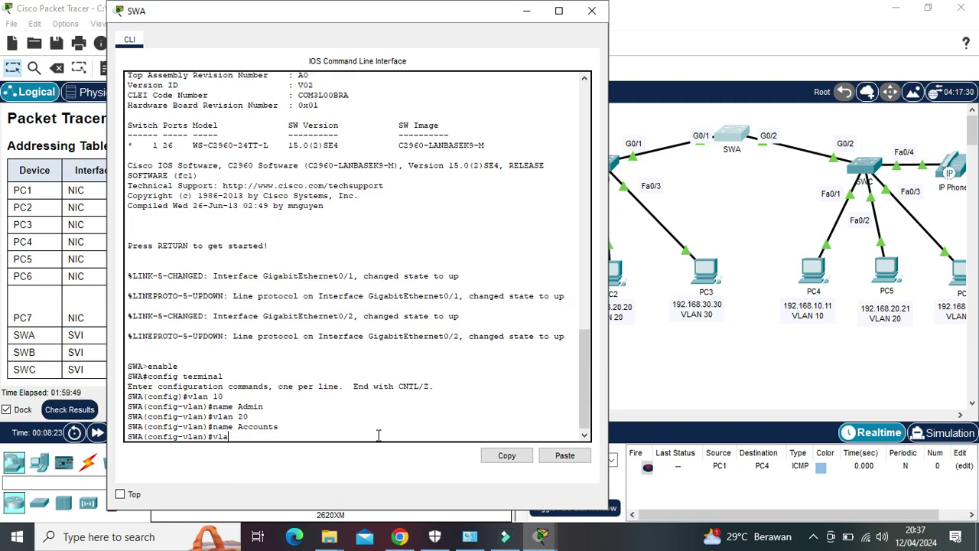
{"action": "type", "text": " 30"}
{"action": "key", "text": "Return"}
{"action": "type", "text": "name"}
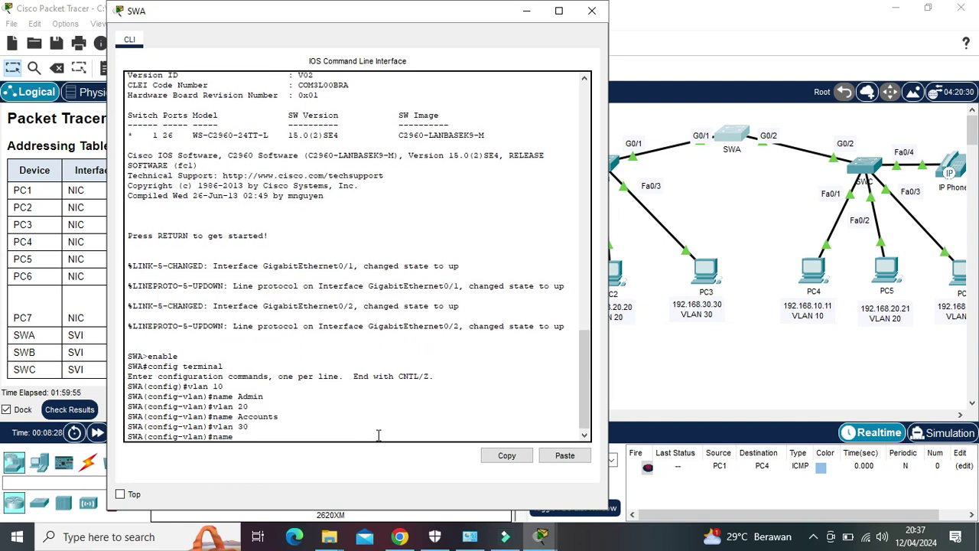
{"action": "type", "text": " HR"}
{"action": "key", "text": "Return"}
{"action": "key", "text": "Return"}
Create VLAN 40 on SWA and name it Voice.
{"action": "type", "text": "vlan 40"}
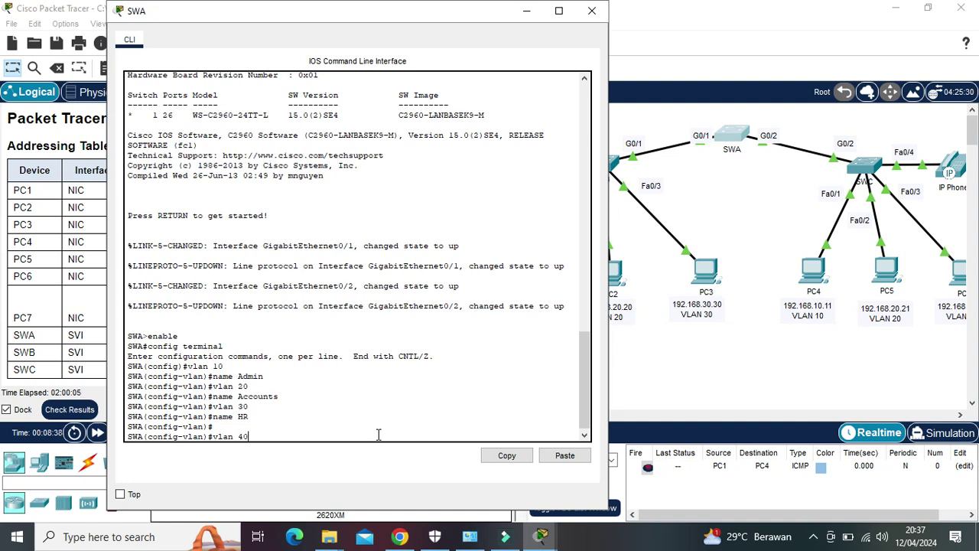
{"action": "key", "text": "Return"}
{"action": "type", "text": "name"}
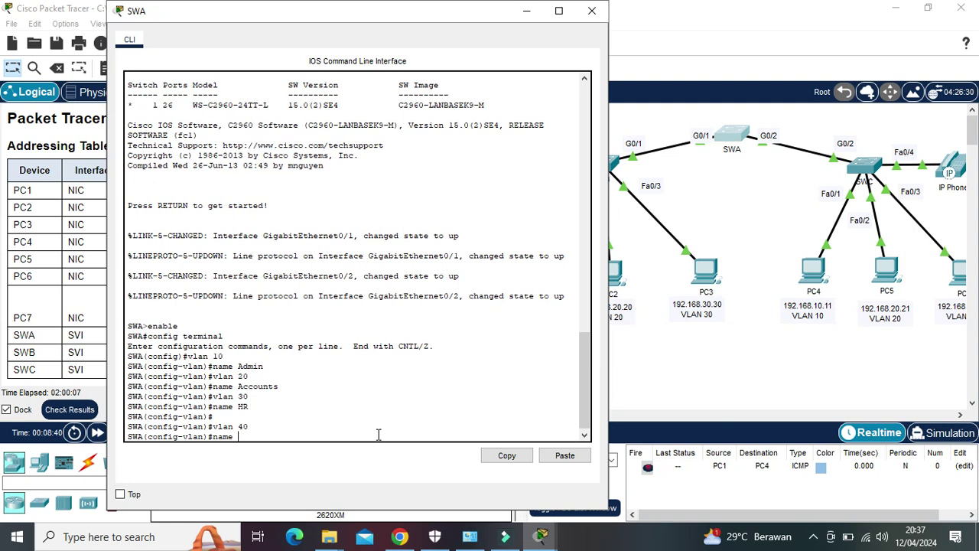
{"action": "type", "text": " Voice"}
{"action": "key", "text": "Return"}
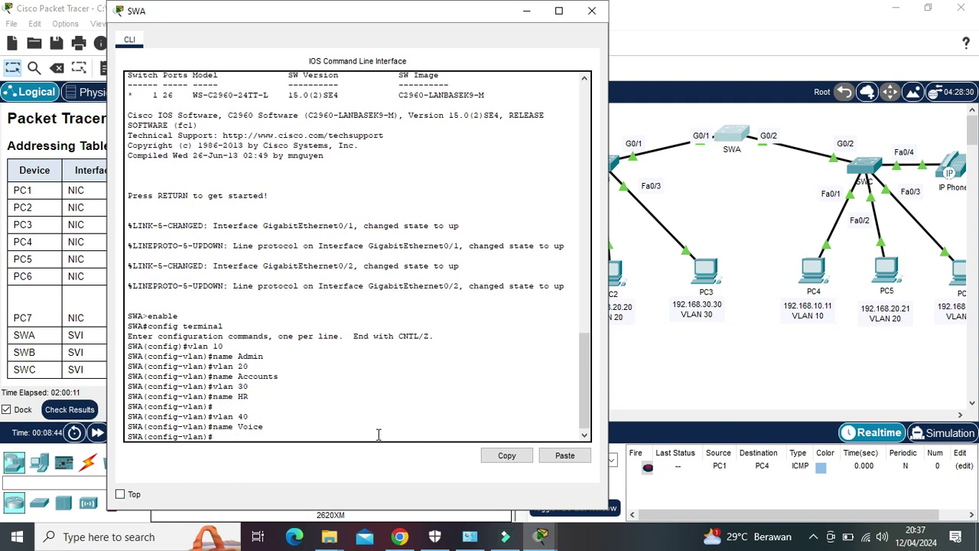
Create VLAN 99 on SWA and name it Management.
{"action": "type", "text": "vlan 99"}
{"action": "key", "text": "Return"}
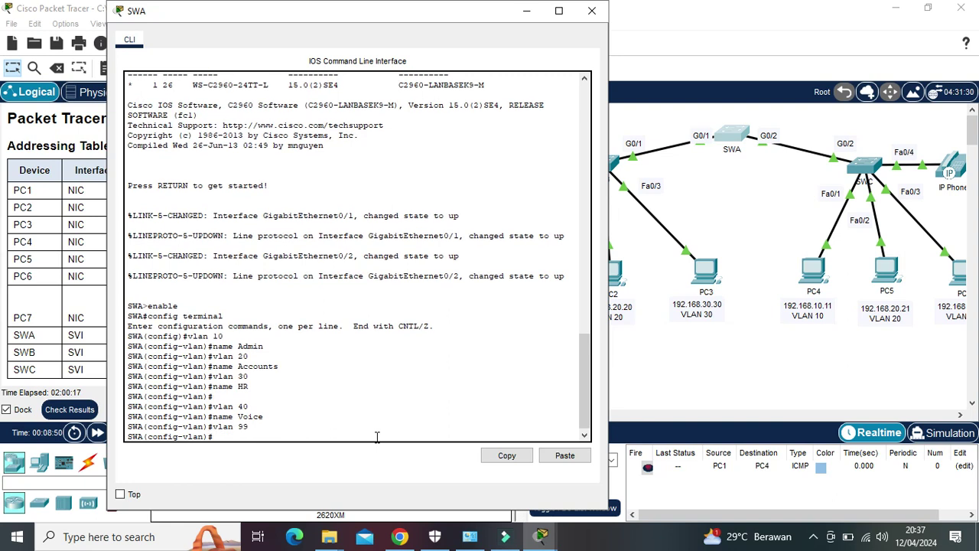
{"action": "type", "text": "name Management"}
{"action": "key", "text": "Return"}
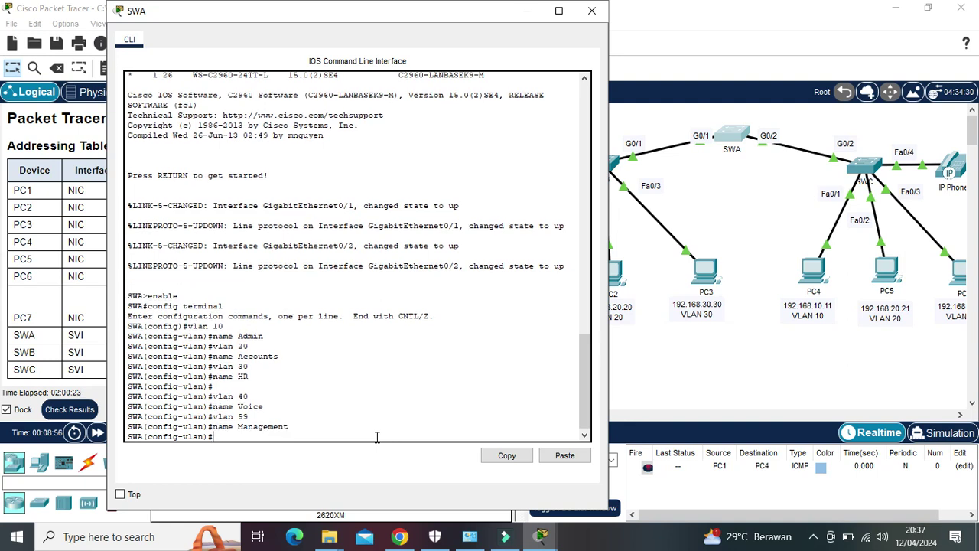
Create VLAN 100 on SWA, name it Native, and put the SWA window away.
{"action": "type", "text": "vlan 99\\\\"}
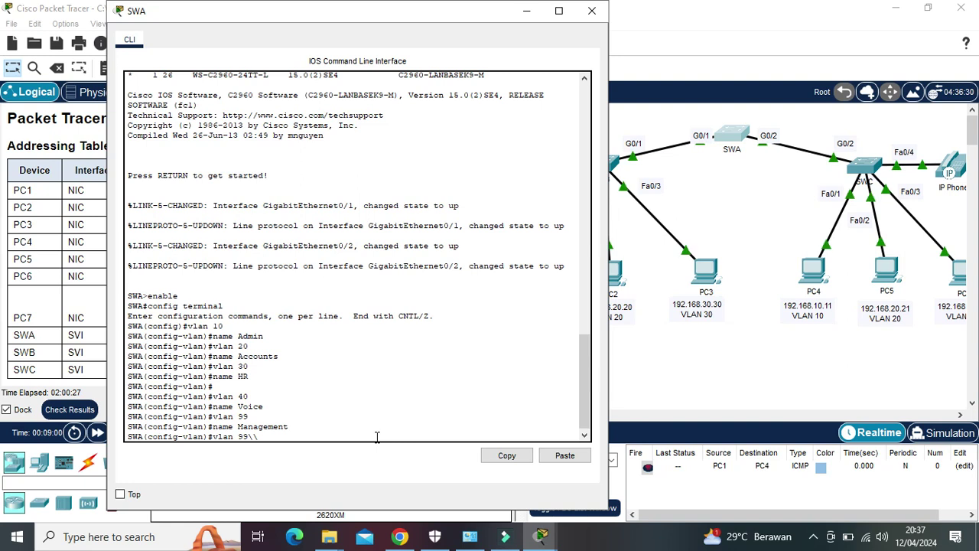
{"action": "key", "text": "BackSpace"}
{"action": "key", "text": "BackSpace"}
{"action": "key", "text": "BackSpace"}
{"action": "key", "text": "BackSpace"}
{"action": "type", "text": "100"}
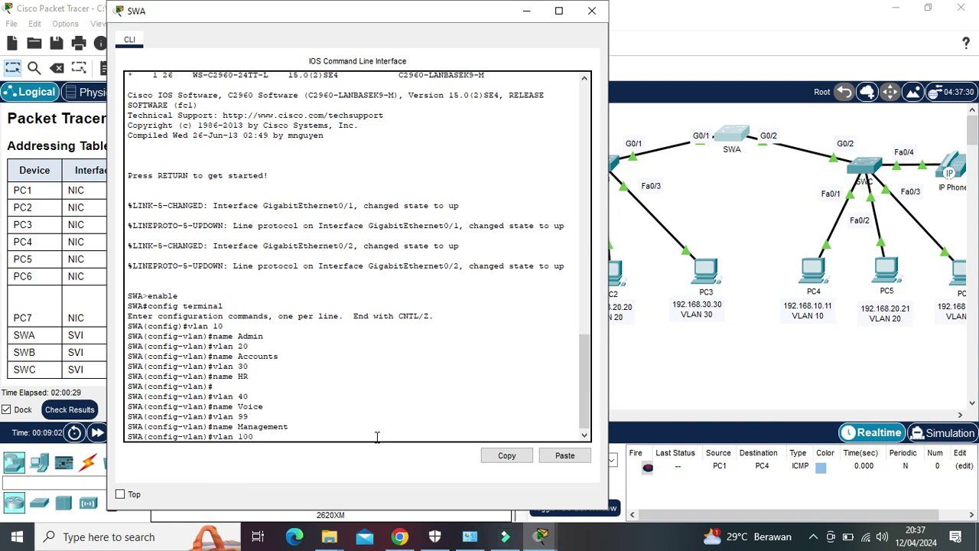
{"action": "key", "text": "Return"}
{"action": "type", "text": "name Native"}
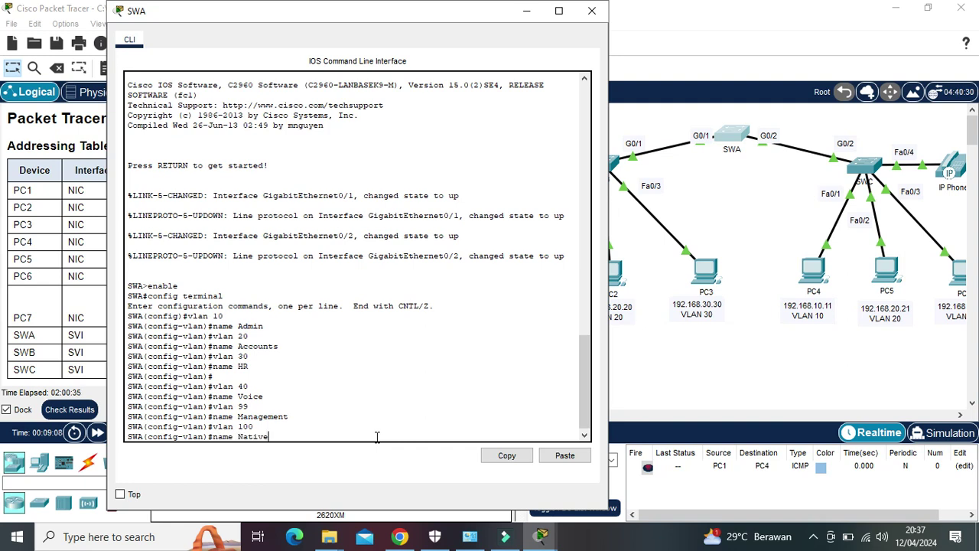
{"action": "key", "text": "Return"}
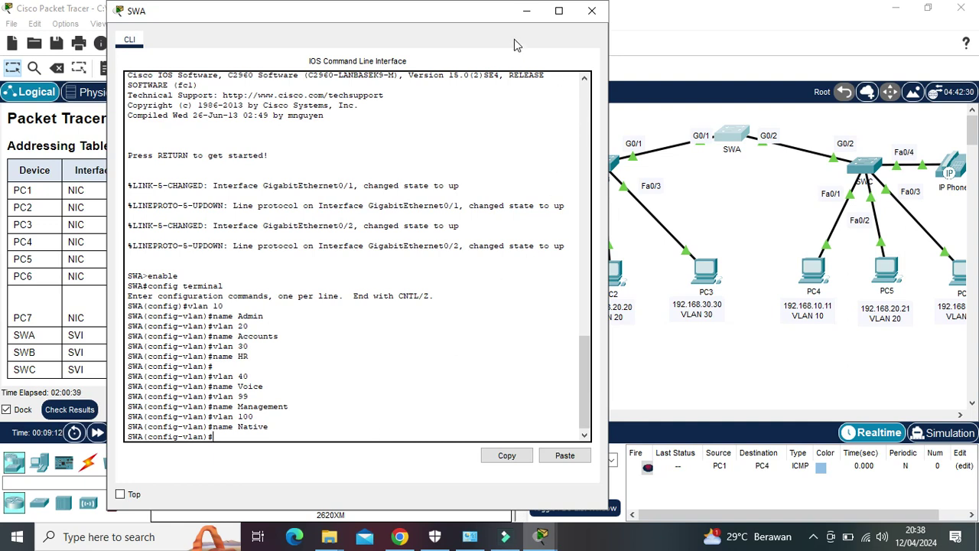
{"action": "left_click", "coordinate": [525, 12]}
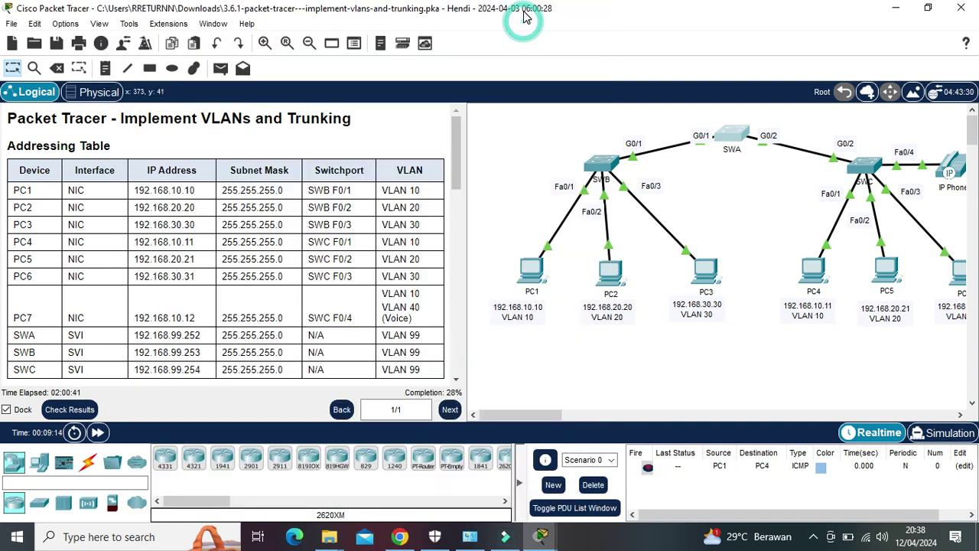
Open the command line of switch SWC in a smaller window beside the topology and start its session.
{"action": "left_click", "coordinate": [864, 168]}
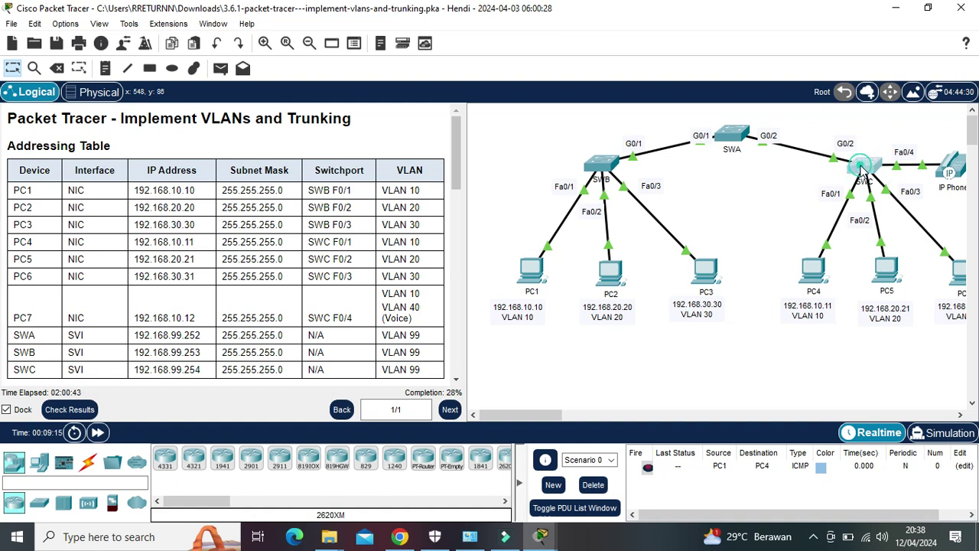
{"action": "left_click_drag", "start_coordinate": [609, 23], "coordinate": [373, 3]}
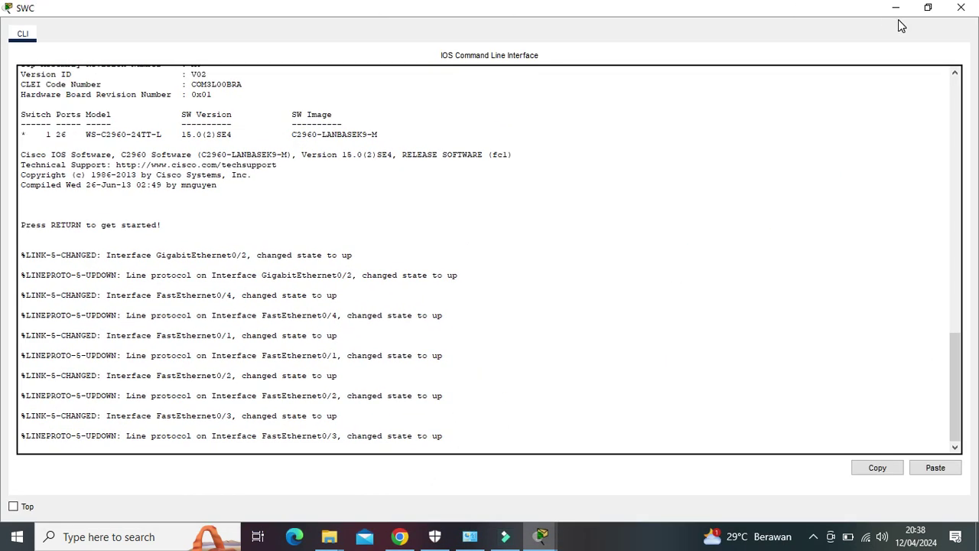
{"action": "left_click", "coordinate": [929, 8]}
{"action": "left_click_drag", "start_coordinate": [573, 26], "coordinate": [309, 29]}
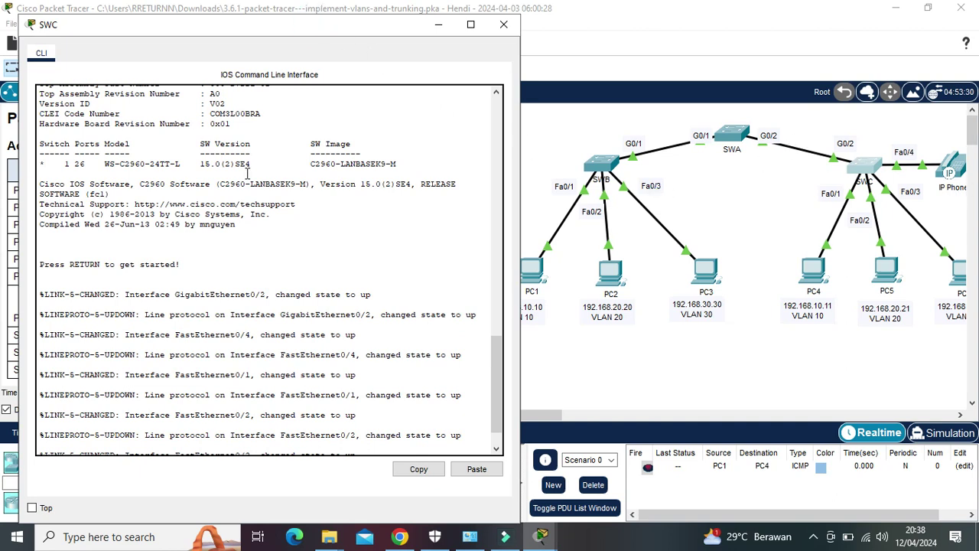
{"action": "left_click_drag", "start_coordinate": [496, 349], "coordinate": [490, 436]}
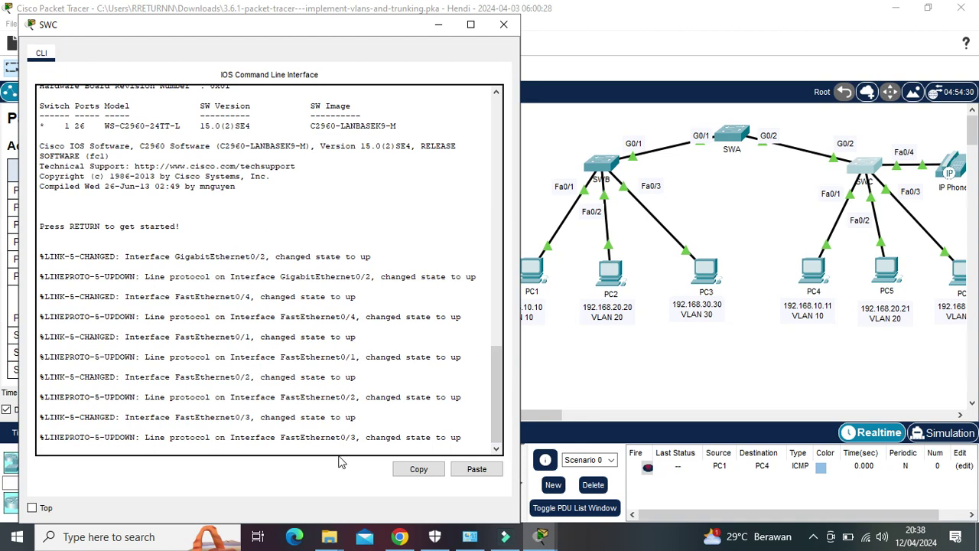
{"action": "left_click", "coordinate": [310, 450]}
{"action": "key", "text": "Return"}
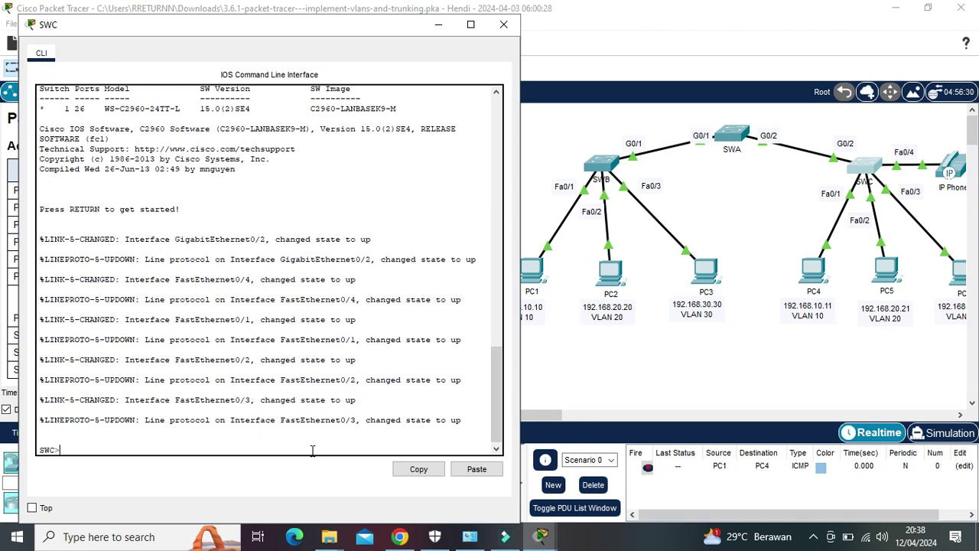
Enter privileged mode and global configuration mode on SWC.
{"action": "type", "text": "enm"}
{"action": "key", "text": "BackSpace"}
{"action": "key", "text": "BackSpace"}
{"action": "key", "text": "BackSpace"}
{"action": "key", "text": "BackSpace"}
{"action": "key", "text": "BackSpace"}
{"action": "key", "text": "BackSpace"}
{"action": "type", "text": "enable"}
{"action": "key", "text": "Return"}
{"action": "type", "text": "co"}
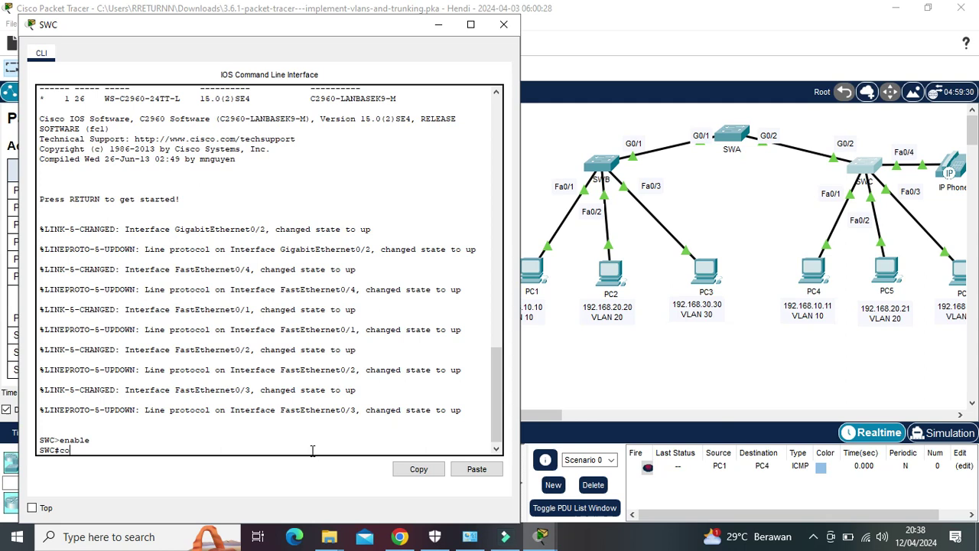
{"action": "type", "text": "nfig terminal"}
{"action": "key", "text": "Return"}
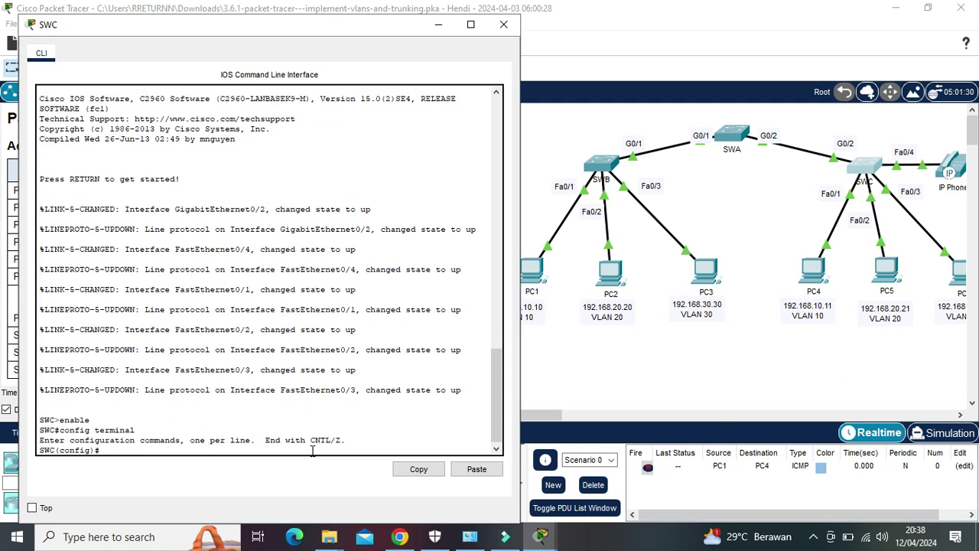
Create VLAN 10 on SWC and name it Admin.
{"action": "type", "text": "vlan 10"}
{"action": "key", "text": "Return"}
{"action": "type", "text": "name Admin"}
{"action": "key", "text": "Return"}
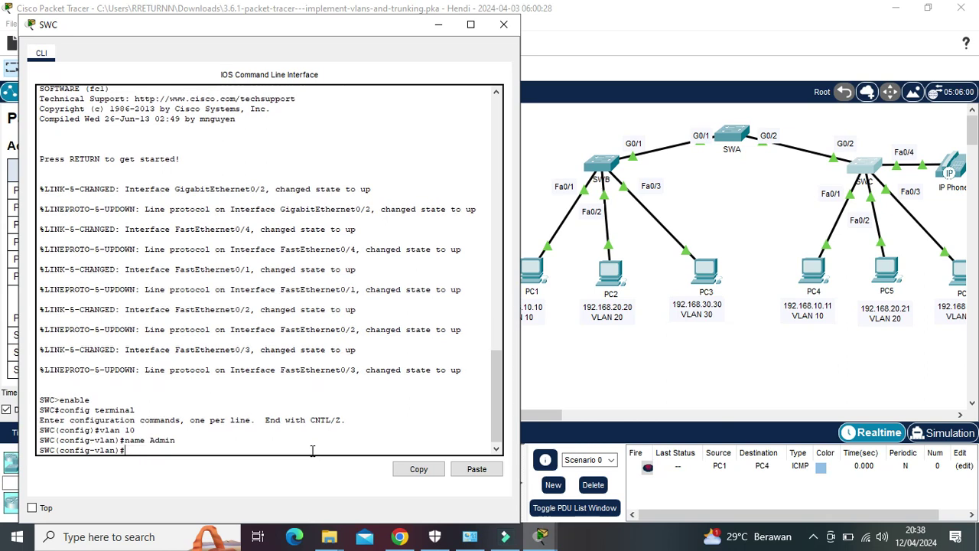
Create VLAN 20 on SWC and name it Accounts.
{"action": "key", "text": "Up"}
{"action": "key", "text": "Up"}
{"action": "key", "text": "BackSpace"}
{"action": "key", "text": "BackSpace"}
{"action": "key", "text": "BackSpace"}
{"action": "type", "text": "20"}
{"action": "key", "text": "Return"}
{"action": "type", "text": "name"}
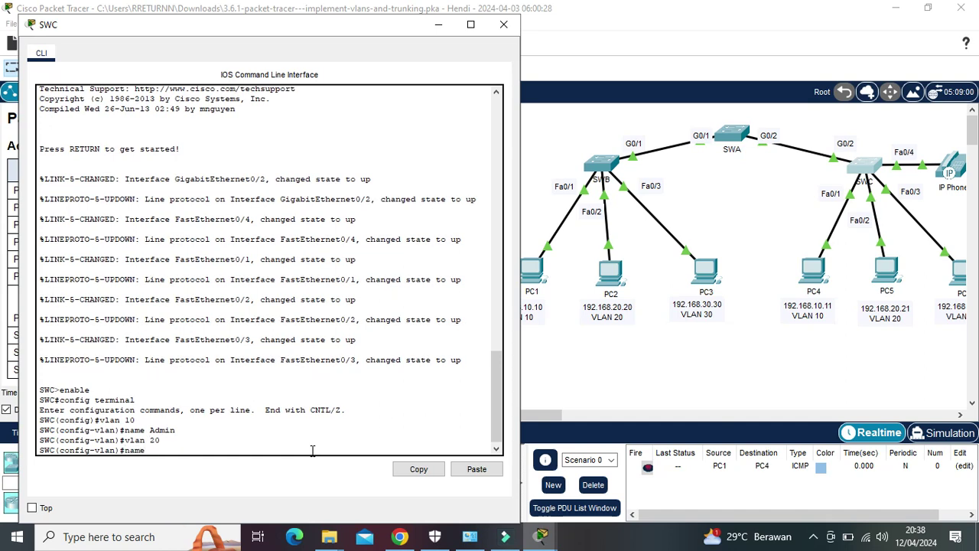
{"action": "type", "text": " Accounts"}
{"action": "key", "text": "Return"}
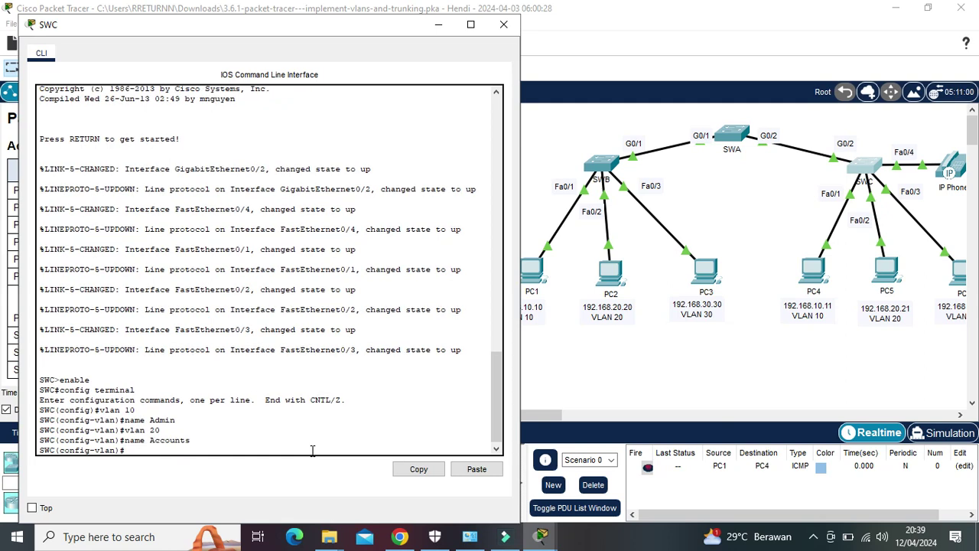
Create VLAN 30 on SWC and name it HR.
{"action": "key", "text": "Up"}
{"action": "key", "text": "Up"}
{"action": "key", "text": "BackSpace"}
{"action": "key", "text": "BackSpace"}
{"action": "type", "text": "30"}
{"action": "key", "text": "Return"}
{"action": "type", "text": "name"}
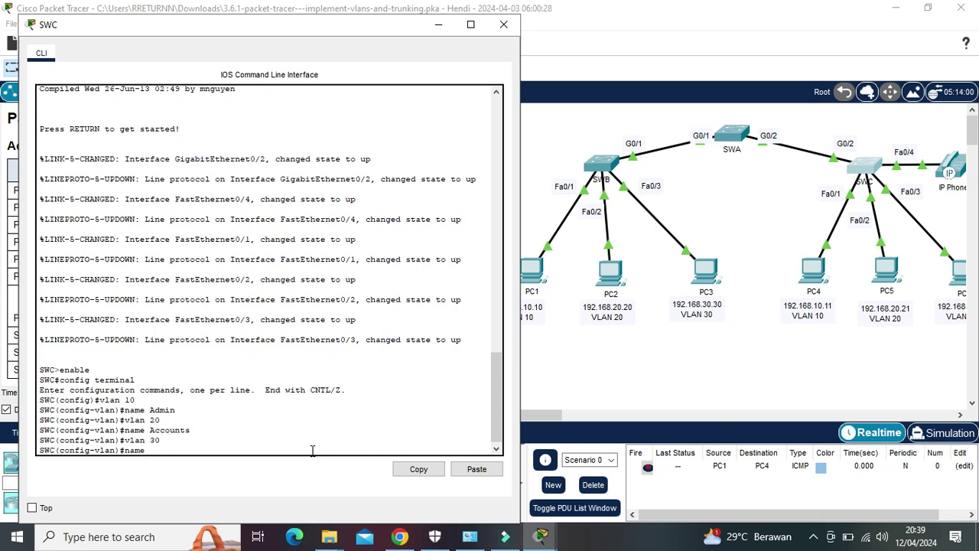
{"action": "type", "text": " HR"}
{"action": "key", "text": "Return"}
Create VLAN 40 on SWC and name it Voice.
{"action": "key", "text": "Up"}
{"action": "key", "text": "Up"}
{"action": "key", "text": "BackSpace"}
{"action": "key", "text": "BackSpace"}
{"action": "type", "text": "40"}
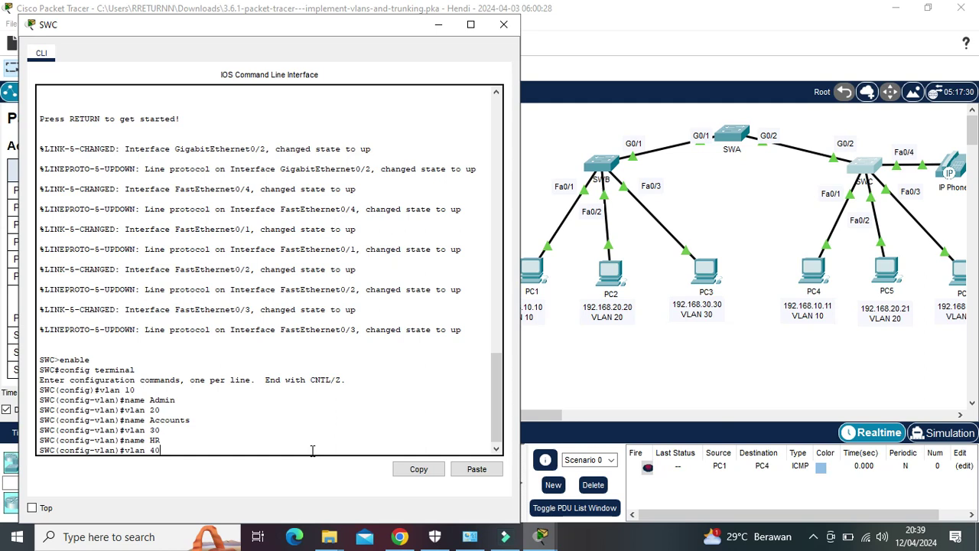
{"action": "key", "text": "Return"}
{"action": "type", "text": "na"}
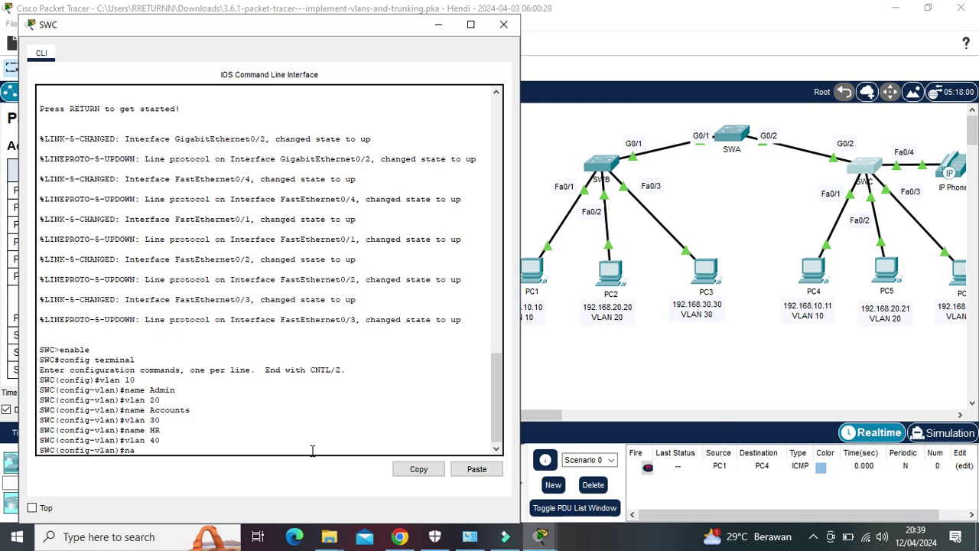
{"action": "type", "text": "me Voice"}
{"action": "key", "text": "Return"}
Create VLAN 99 on SWC and name it Management.
{"action": "key", "text": "Up"}
{"action": "key", "text": "BackSpace"}
{"action": "key", "text": "BackSpace"}
{"action": "key", "text": "Up"}
{"action": "key", "text": "Up"}
{"action": "key", "text": "Down"}
{"action": "key", "text": "BackSpace"}
{"action": "key", "text": "BackSpace"}
{"action": "type", "text": "99"}
{"action": "key", "text": "Return"}
{"action": "type", "text": "name Managemetn"}
{"action": "key", "text": "BackSpace"}
{"action": "key", "text": "BackSpace"}
{"action": "type", "text": "nt"}
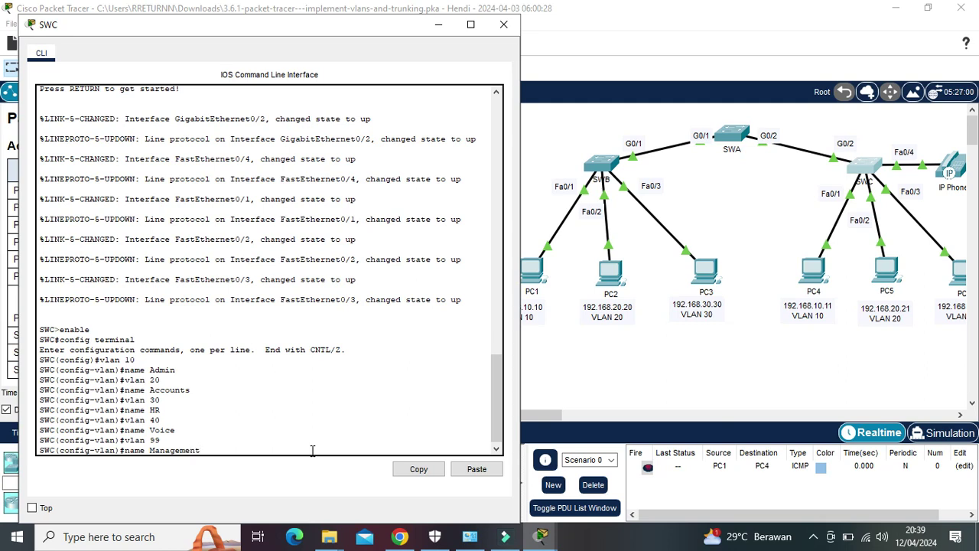
{"action": "key", "text": "Return"}
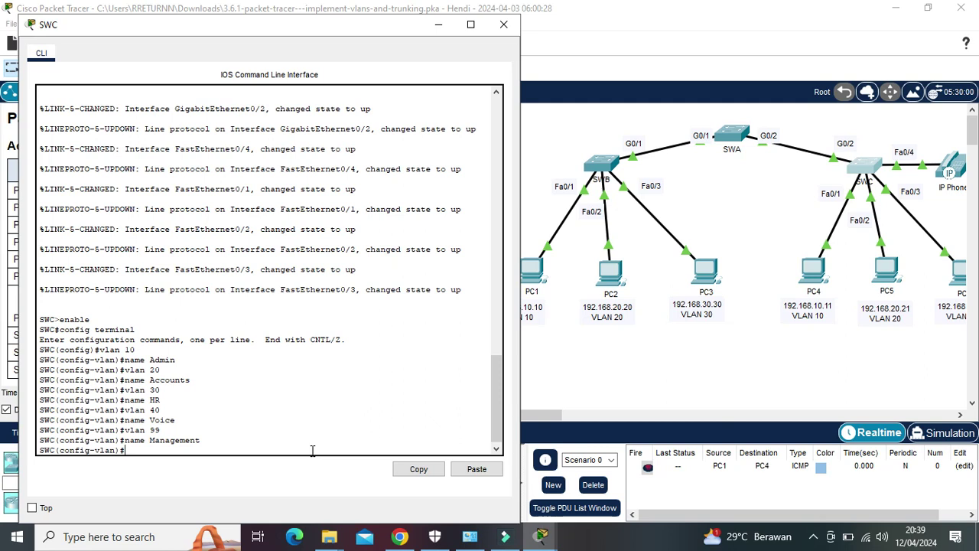
Create VLAN 100 on SWC, name it Native, and put the SWC window away.
{"action": "key", "text": "Up"}
{"action": "key", "text": "Up"}
{"action": "key", "text": "BackSpace"}
{"action": "key", "text": "BackSpace"}
{"action": "type", "text": "100"}
{"action": "key", "text": "Return"}
{"action": "type", "text": "name Native"}
{"action": "key", "text": "Return"}
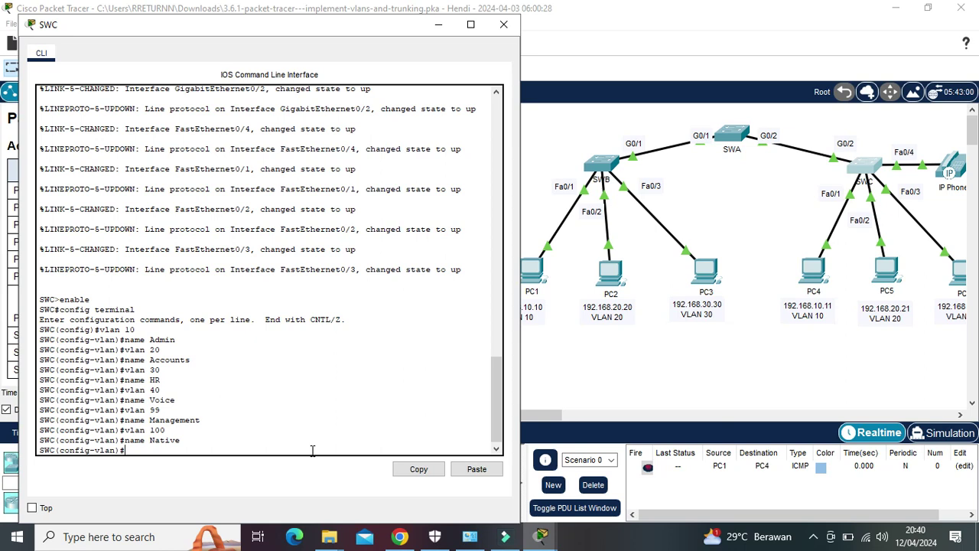
{"action": "left_click", "coordinate": [439, 24]}
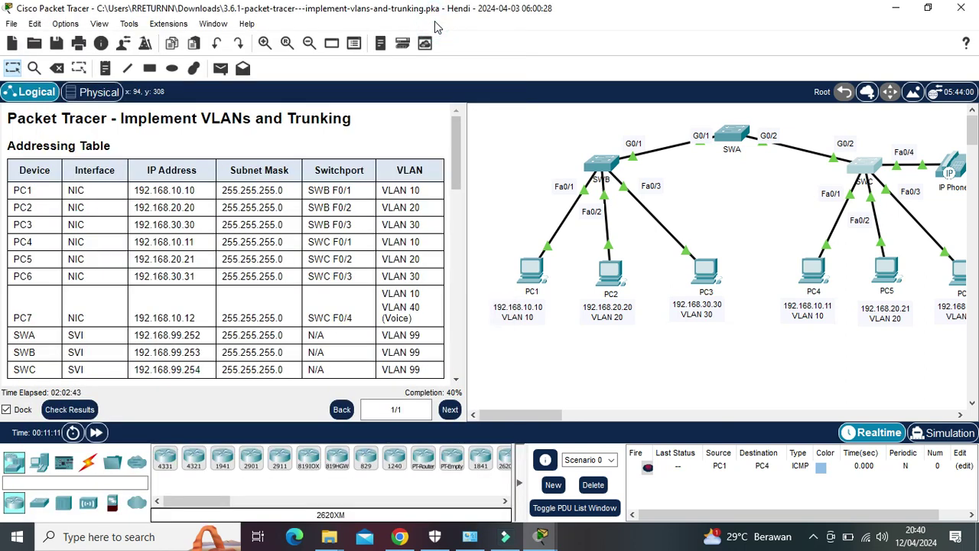
Bring the command line of switch SWB back up, ready for further configuration.
{"action": "left_click", "coordinate": [501, 175]}
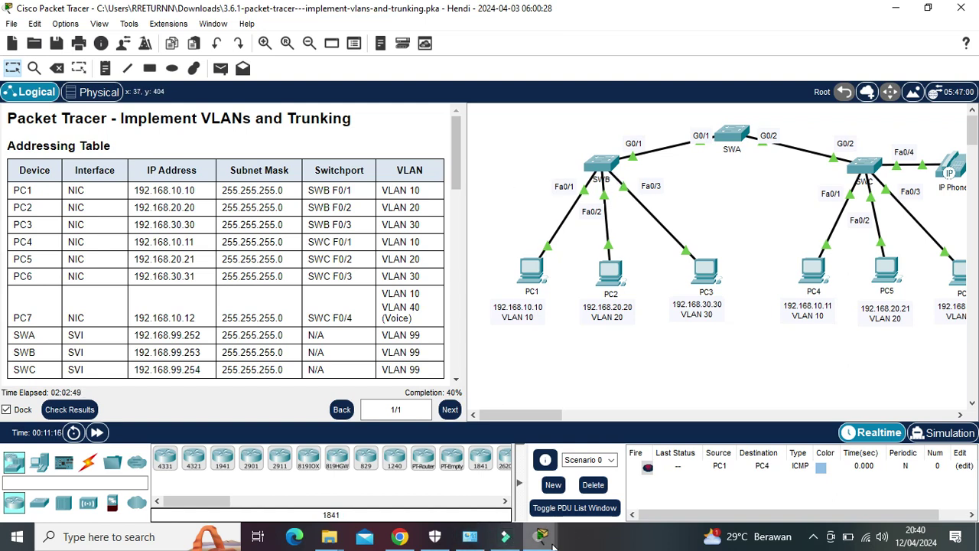
{"action": "mouse_move", "coordinate": [551, 544]}
{"action": "left_click", "coordinate": [509, 493]}
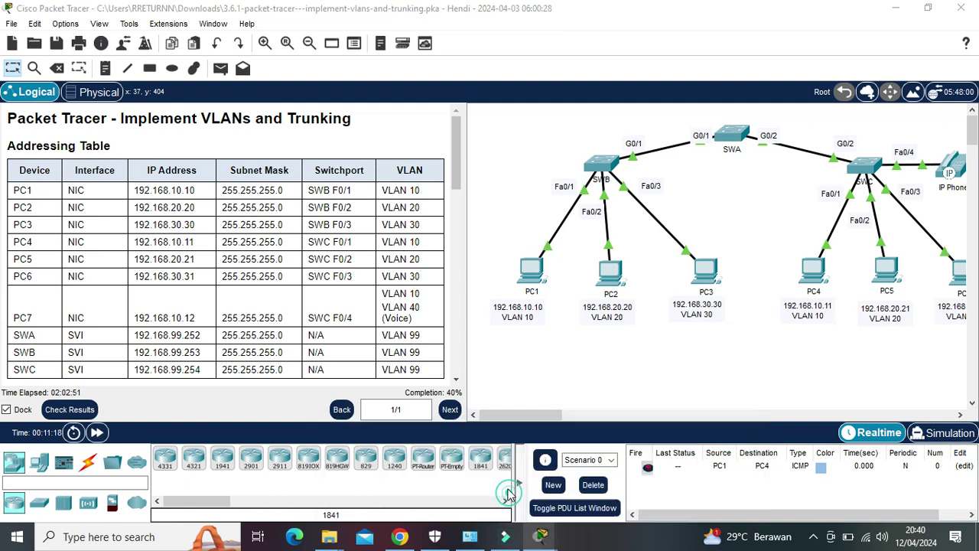
{"action": "left_click", "coordinate": [186, 436]}
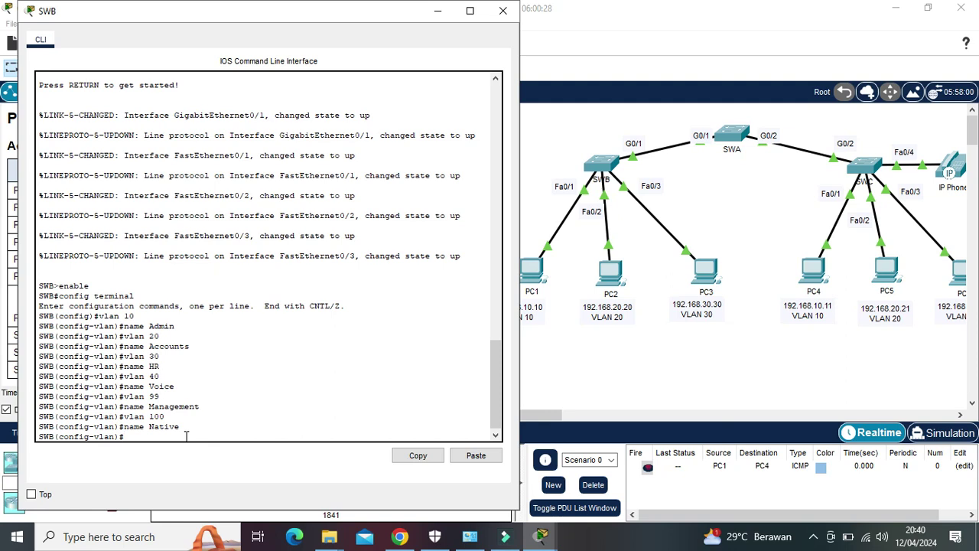
Configure SWB's interface f0/1 as an access port in VLAN 10, listing the available switchport modes first.
{"action": "type", "text": "int f0/1"}
{"action": "key", "text": "Return"}
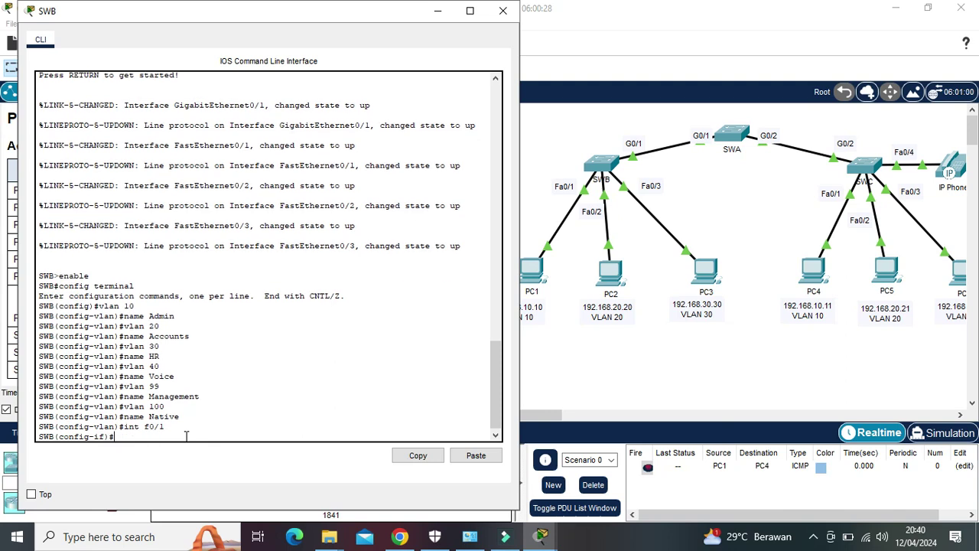
{"action": "type", "text": "switchport mode ?"}
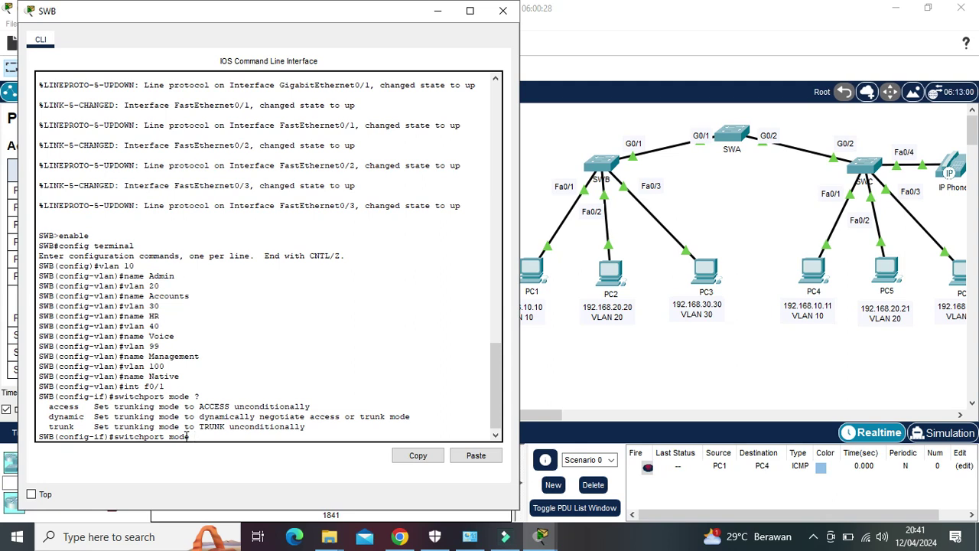
{"action": "type", "text": "access"}
{"action": "key", "text": "Return"}
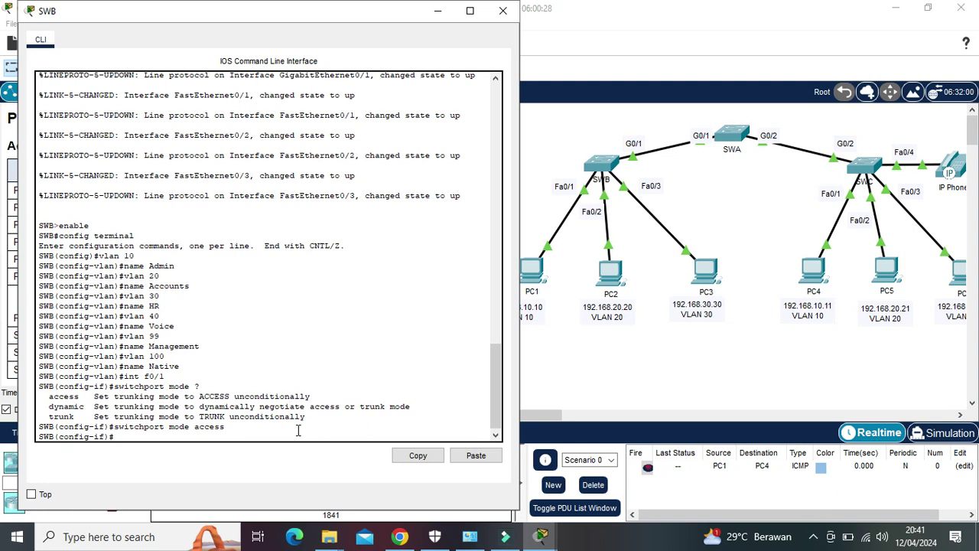
{"action": "type", "text": "switchport access vlan 10"}
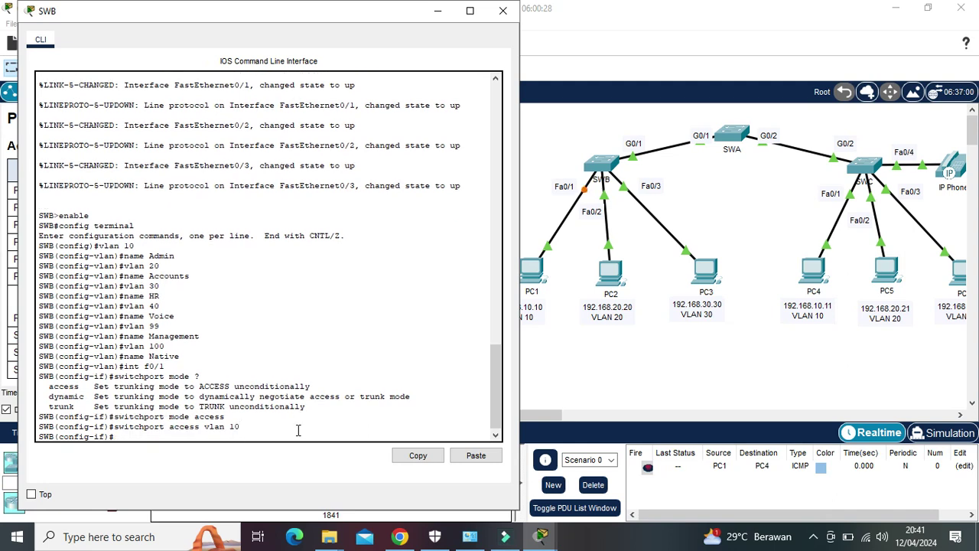
Switch to interface f0/2 on SWB and set it to access mode.
{"action": "key", "text": "Up"}
{"action": "key", "text": "Up"}
{"action": "key", "text": "Up"}
{"action": "key", "text": "BackSpace"}
{"action": "type", "text": "2"}
{"action": "key", "text": "Return"}
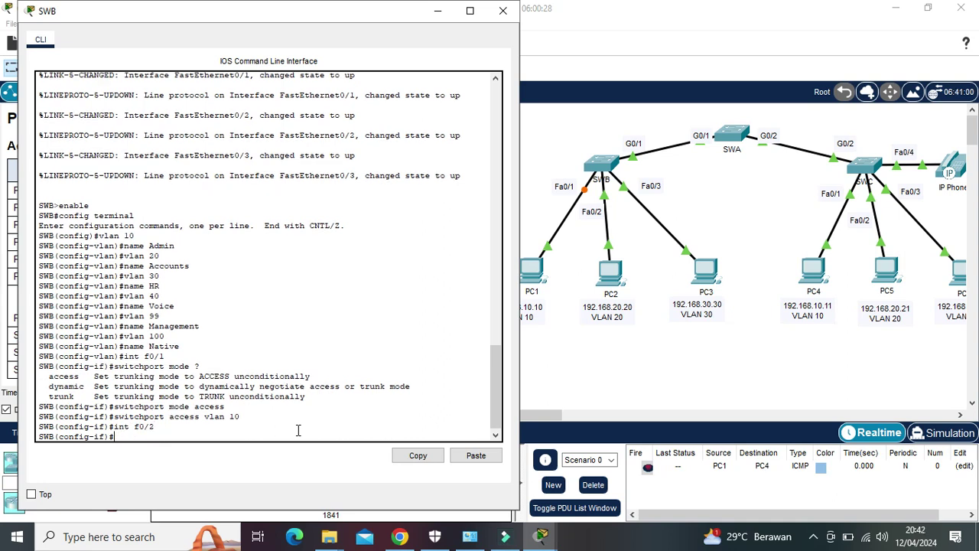
{"action": "key", "text": "Up"}
{"action": "key", "text": "Up"}
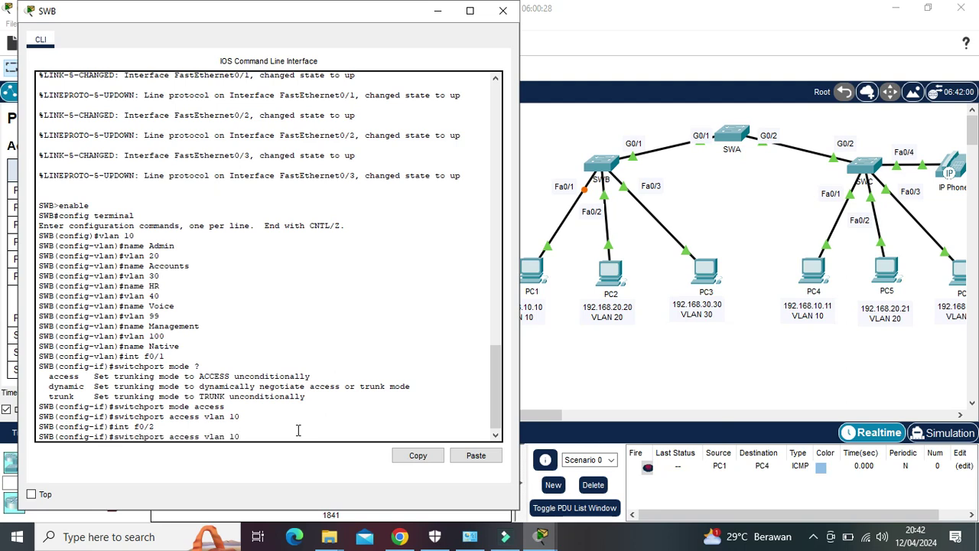
{"action": "key", "text": "Up"}
{"action": "key", "text": "Return"}
Assign SWB's interface f0/2 to access VLAN 20.
{"action": "key", "text": "Up"}
{"action": "key", "text": "Up"}
{"action": "key", "text": "Up"}
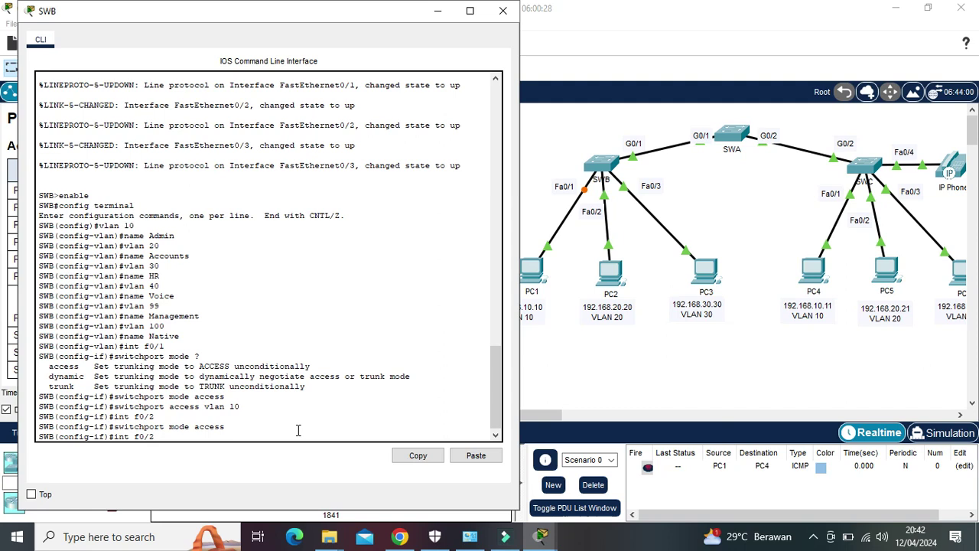
{"action": "key", "text": "BackSpace"}
{"action": "key", "text": "BackSpace"}
{"action": "type", "text": "20"}
{"action": "key", "text": "Return"}
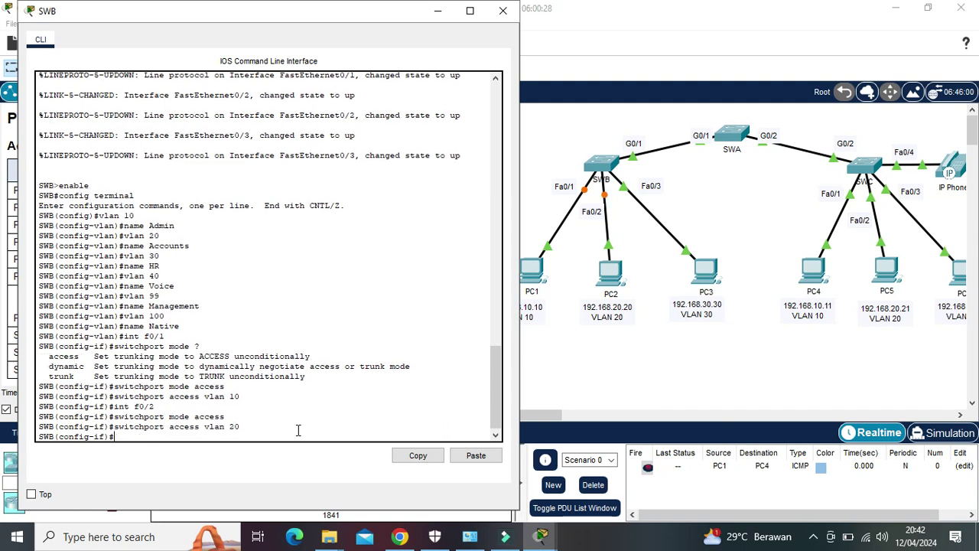
Switch to interface f0/3 on SWB and set it to access mode.
{"action": "key", "text": "Up"}
{"action": "key", "text": "Up"}
{"action": "key", "text": "Up"}
{"action": "key", "text": "Up"}
{"action": "key", "text": "Down"}
{"action": "key", "text": "BackSpace"}
{"action": "type", "text": "3"}
{"action": "key", "text": "Return"}
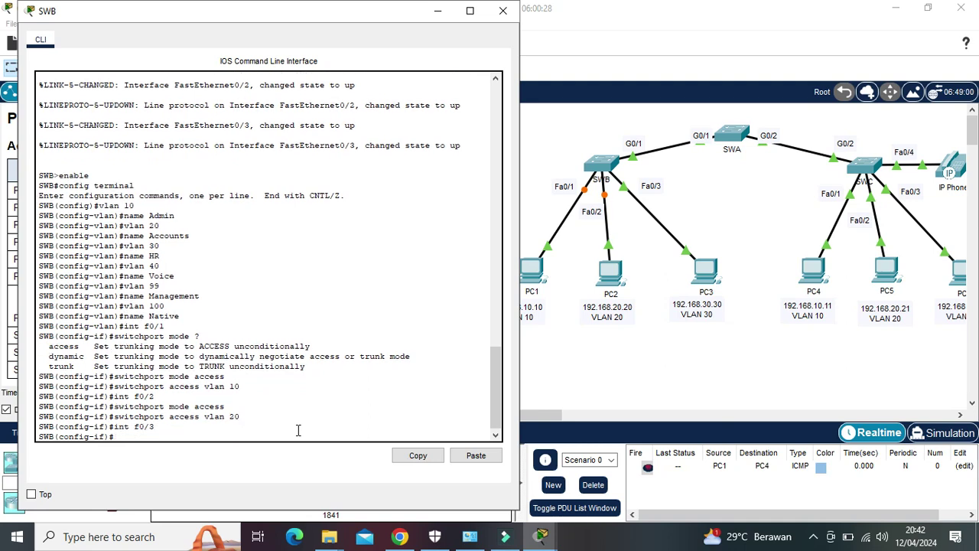
{"action": "key", "text": "Up"}
{"action": "key", "text": "Up"}
{"action": "key", "text": "Up"}
{"action": "key", "text": "Return"}
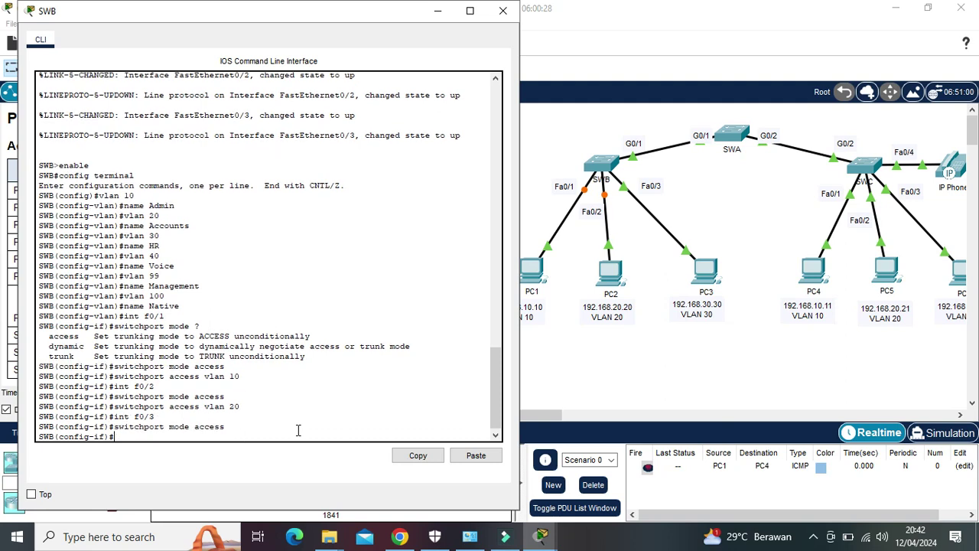
Assign SWB's interface f0/3 to access VLAN 30.
{"action": "key", "text": "Up"}
{"action": "key", "text": "Up"}
{"action": "key", "text": "Up"}
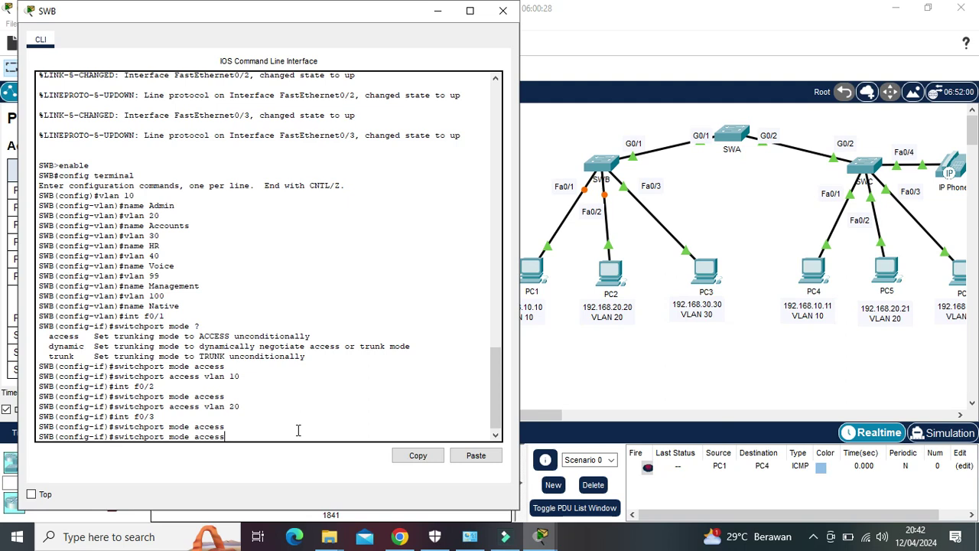
{"action": "key", "text": "BackSpace"}
{"action": "key", "text": "BackSpace"}
{"action": "type", "text": "30"}
{"action": "key", "text": "Return"}
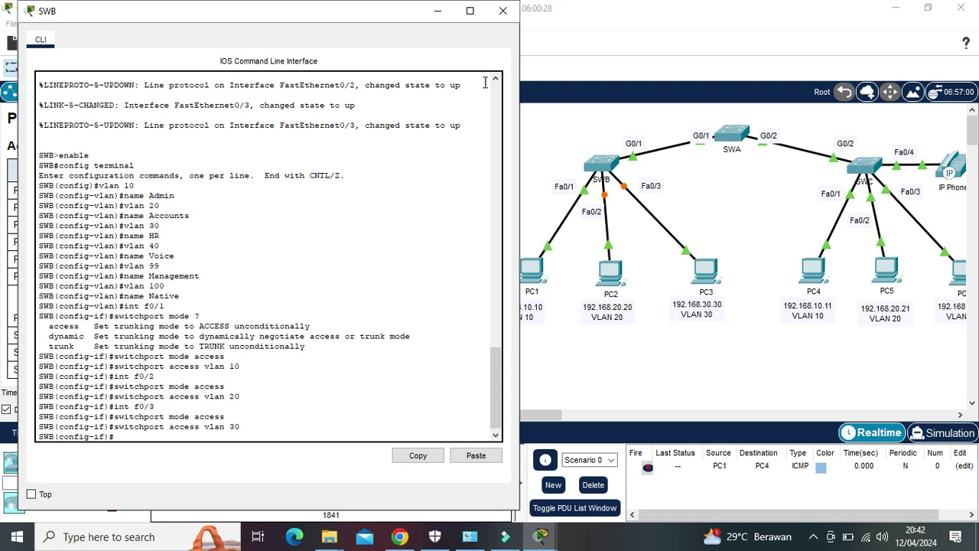
Switch to SWC's command line, enter interface f0/1 configuration and set the port to access mode.
{"action": "left_click", "coordinate": [436, 10]}
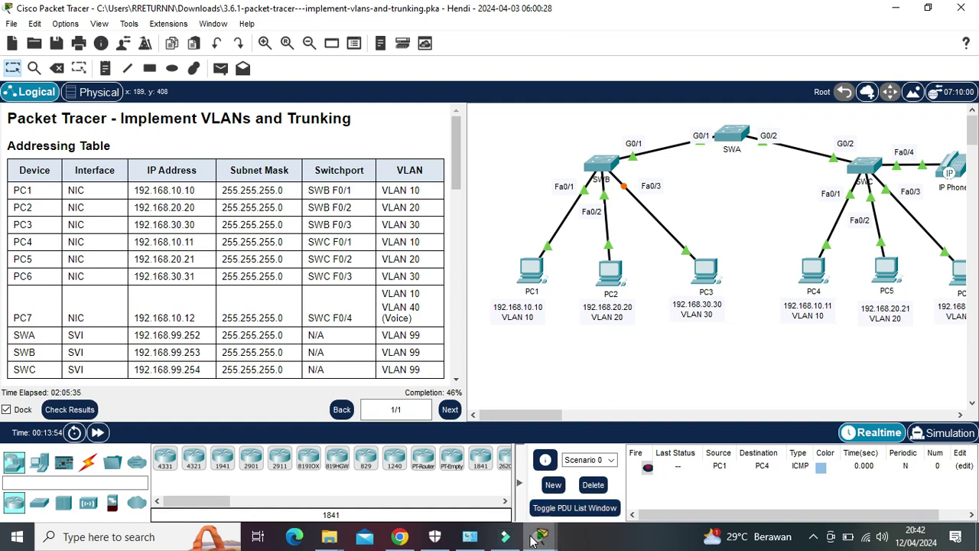
{"action": "mouse_move", "coordinate": [541, 536]}
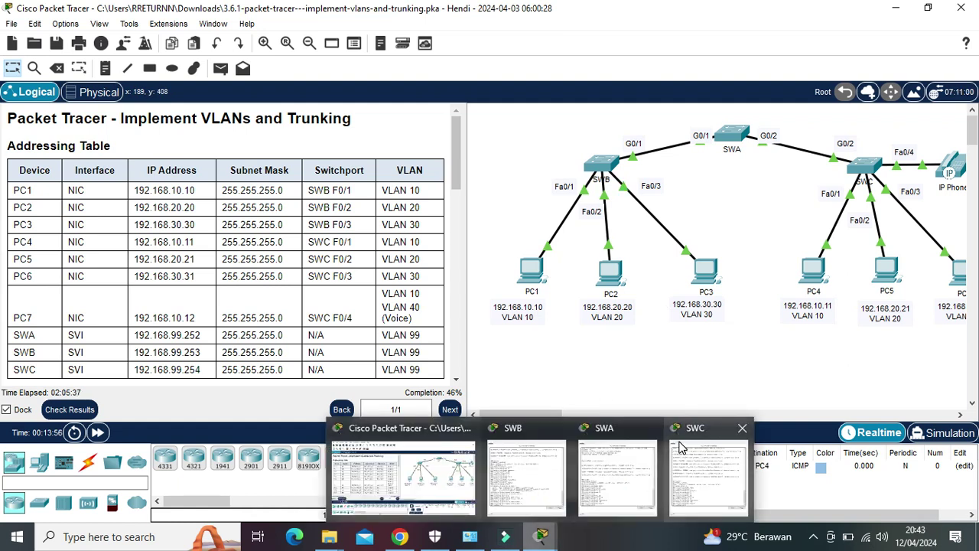
{"action": "left_click", "coordinate": [680, 447]}
{"action": "left_click", "coordinate": [196, 449]}
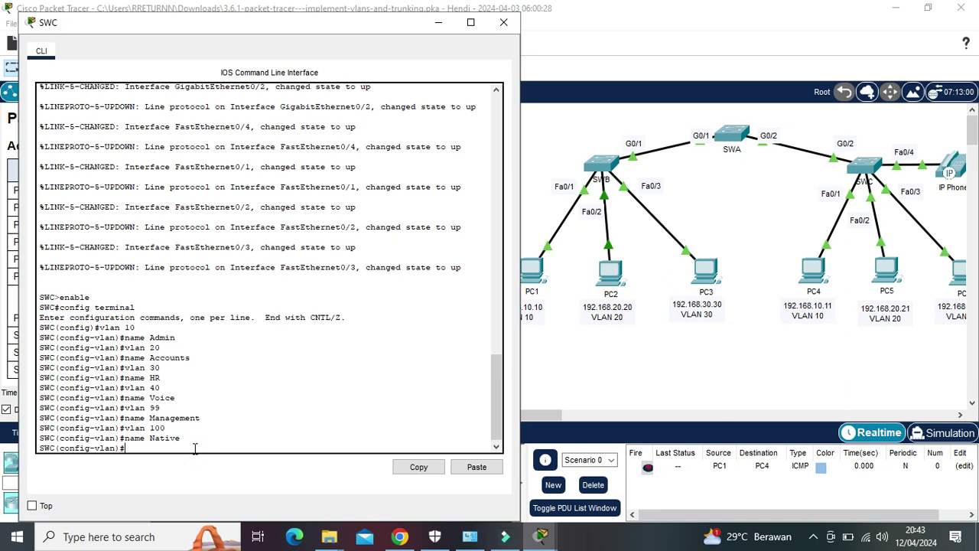
{"action": "type", "text": "int f0/1"}
{"action": "key", "text": "Return"}
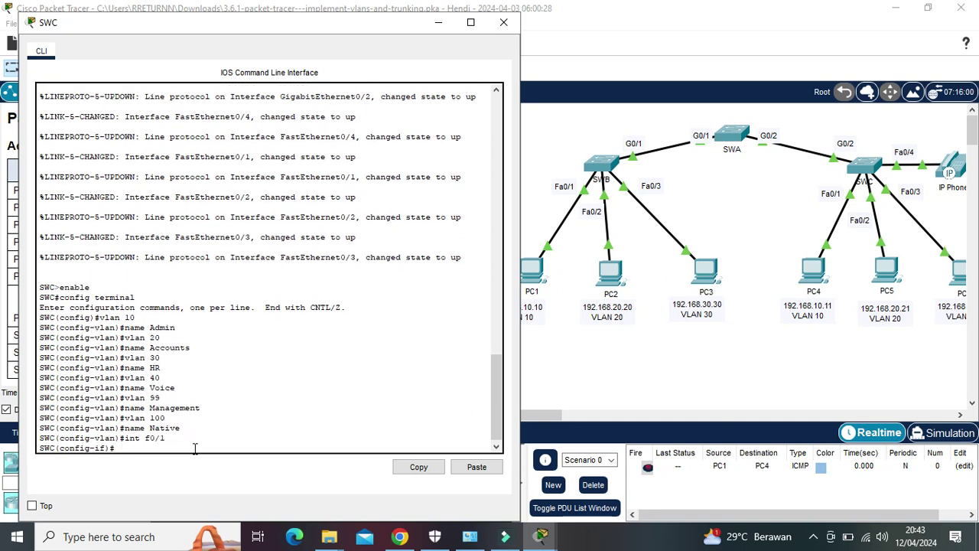
{"action": "type", "text": "switchport mode access"}
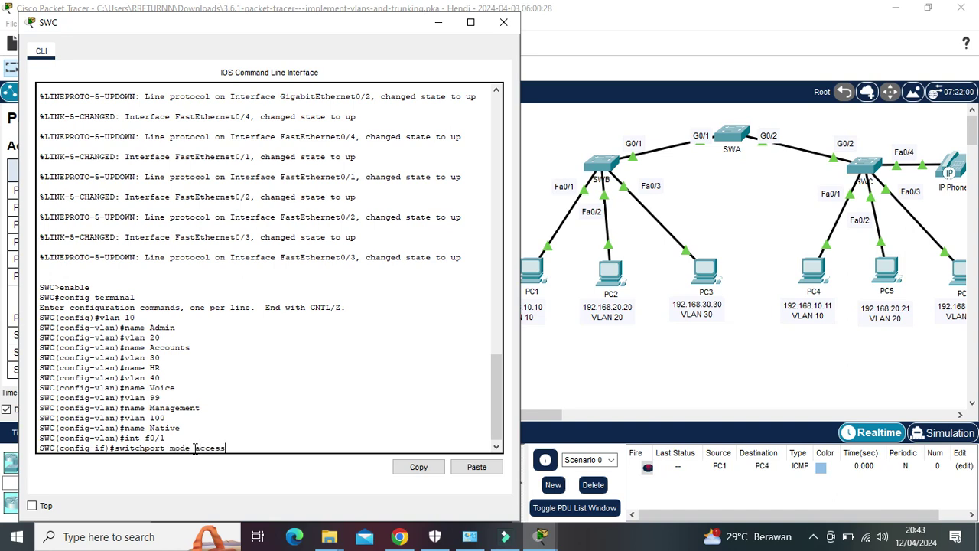
{"action": "key", "text": "Return"}
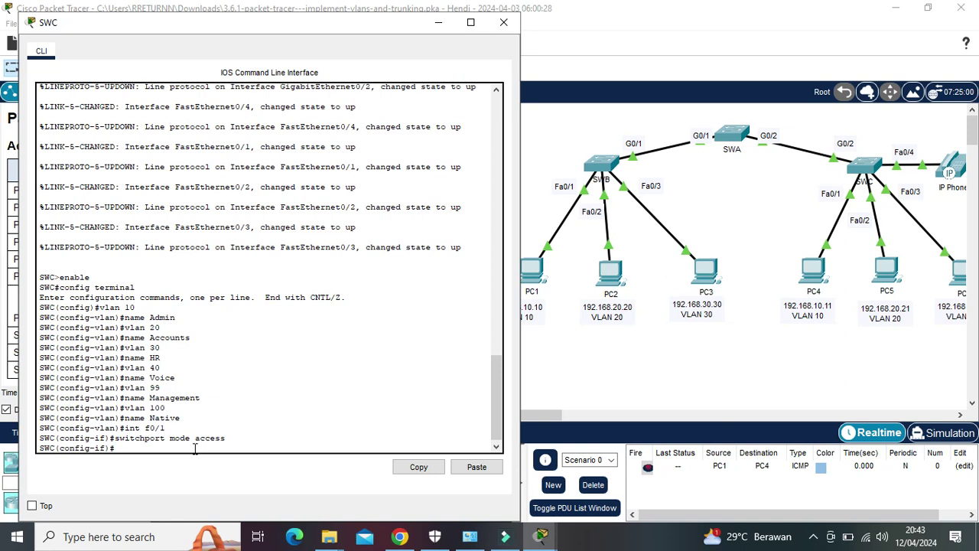
Assign SWC's interface f0/1 to access VLAN 10.
{"action": "type", "text": "switchport "}
{"action": "type", "text": "vlan 10"}
{"action": "key", "text": "Left"}
{"action": "key", "text": "Left"}
{"action": "key", "text": "Left"}
{"action": "key", "text": "Left"}
{"action": "key", "text": "Left"}
{"action": "key", "text": "Left"}
{"action": "key", "text": "Left"}
{"action": "type", "text": "access"}
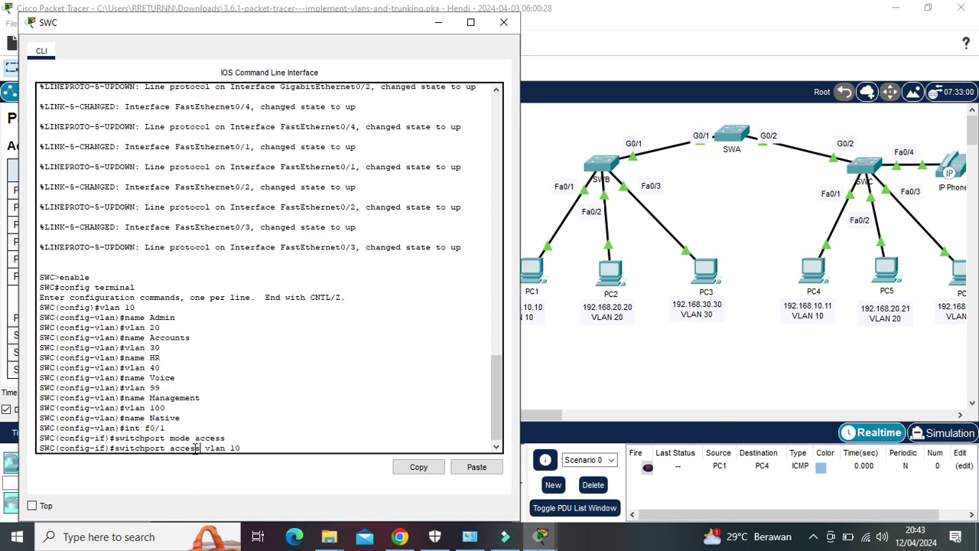
{"action": "key", "text": "Right"}
{"action": "key", "text": "Right"}
{"action": "key", "text": "Right"}
{"action": "key", "text": "Right"}
{"action": "key", "text": "Right"}
{"action": "key", "text": "Right"}
{"action": "key", "text": "Right"}
{"action": "key", "text": "Return"}
Switch to interface f0/2 on SWC and set it to access mode.
{"action": "key", "text": "Up"}
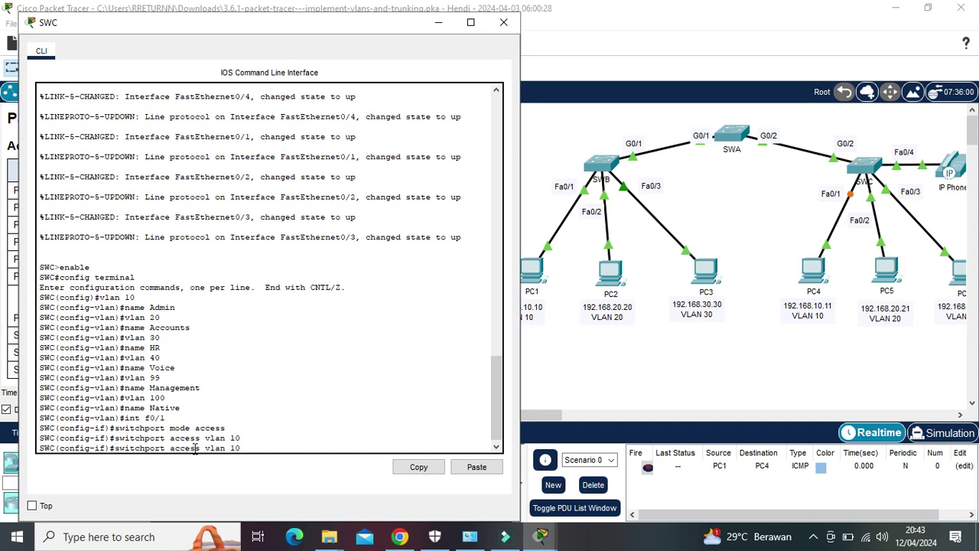
{"action": "key", "text": "Up"}
{"action": "key", "text": "Up"}
{"action": "key", "text": "BackSpace"}
{"action": "type", "text": "2"}
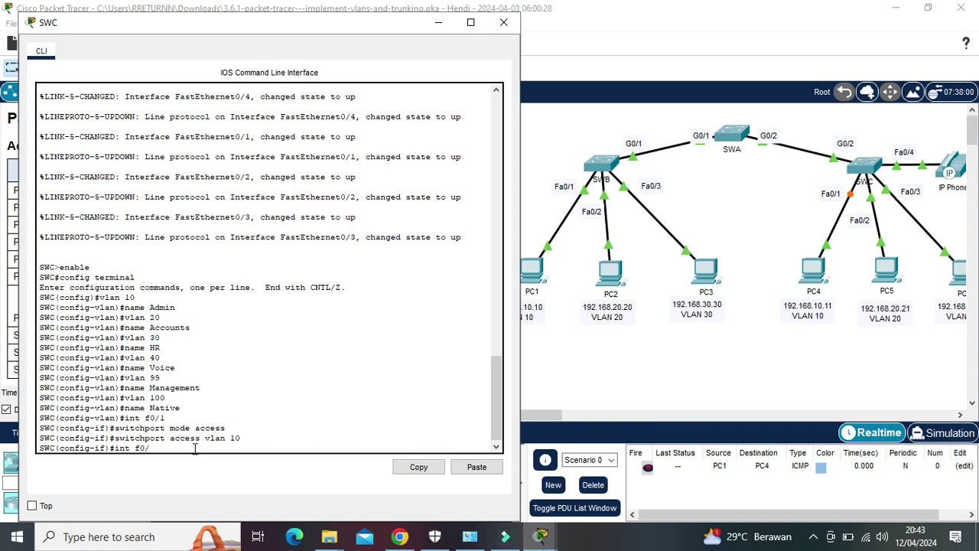
{"action": "key", "text": "Return"}
{"action": "key", "text": "Up"}
{"action": "key", "text": "Up"}
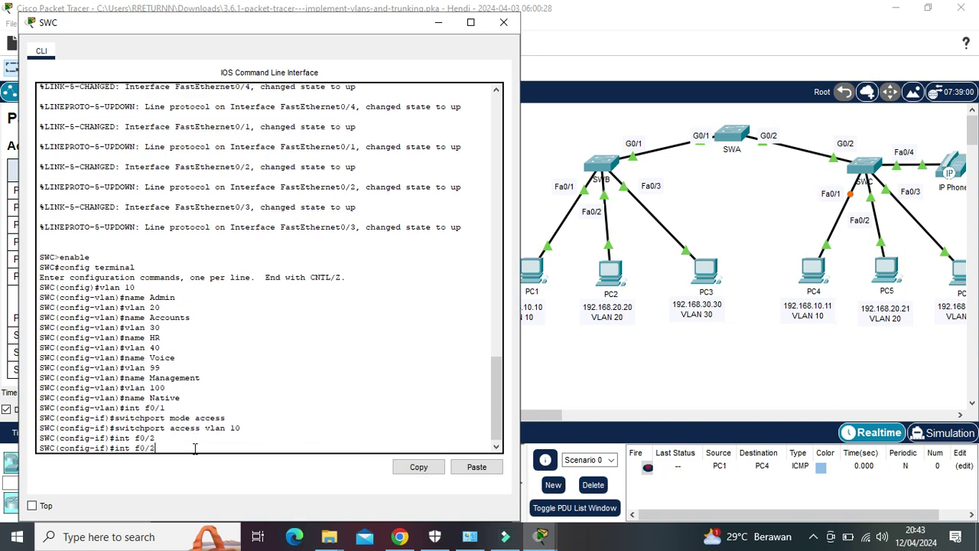
{"action": "key", "text": "Up"}
{"action": "key", "text": "Return"}
Assign SWC's interface f0/2 to access VLAN 20.
{"action": "key", "text": "Up"}
{"action": "key", "text": "Up"}
{"action": "key", "text": "Up"}
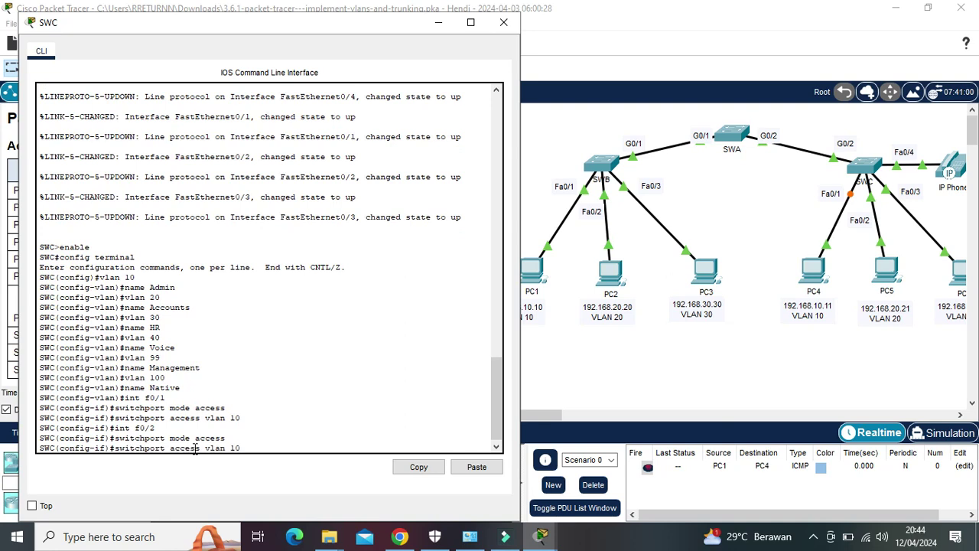
{"action": "key", "text": "BackSpace"}
{"action": "key", "text": "BackSpace"}
{"action": "type", "text": "20"}
{"action": "key", "text": "Return"}
Switch to interface f0/3 on SWC and set it to access mode.
{"action": "key", "text": "Up"}
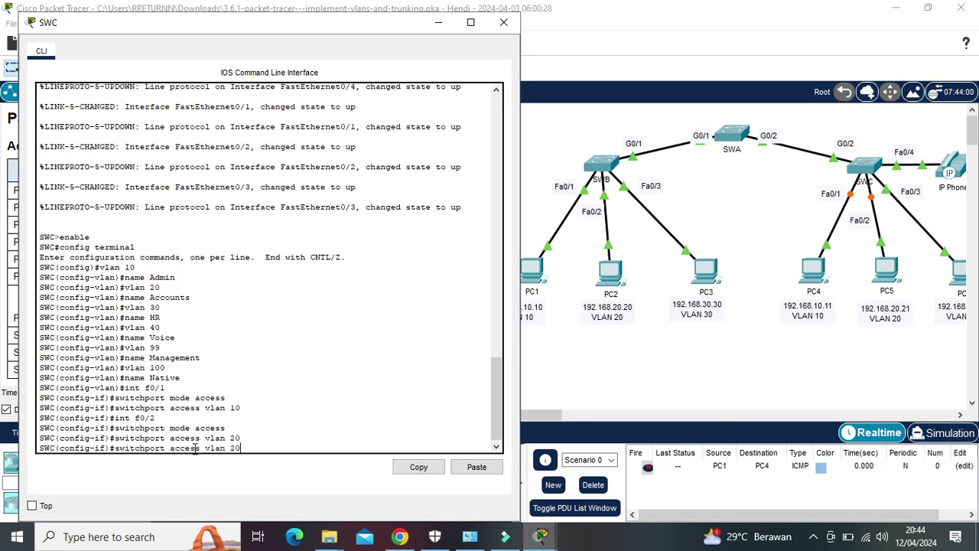
{"action": "key", "text": "Up"}
{"action": "key", "text": "Up"}
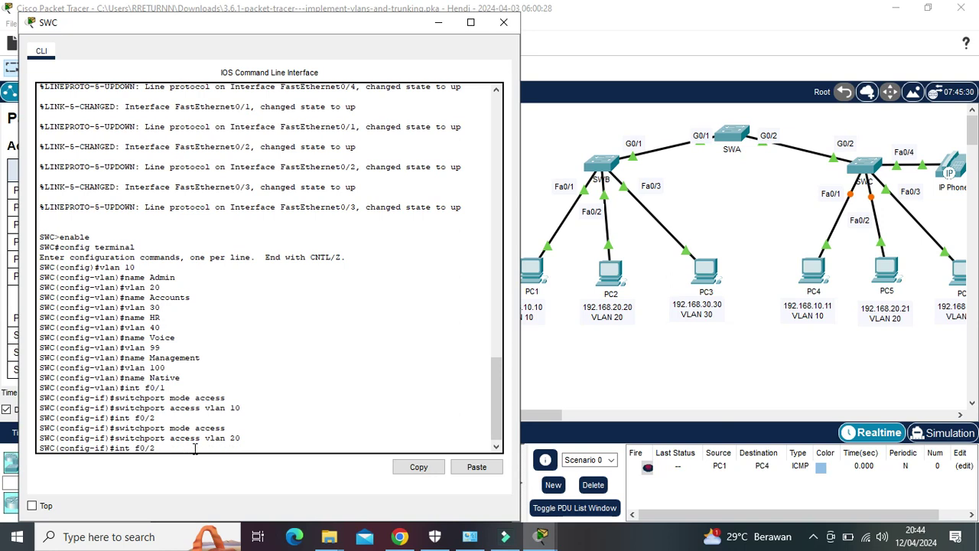
{"action": "key", "text": "BackSpace"}
{"action": "type", "text": "3"}
{"action": "key", "text": "Return"}
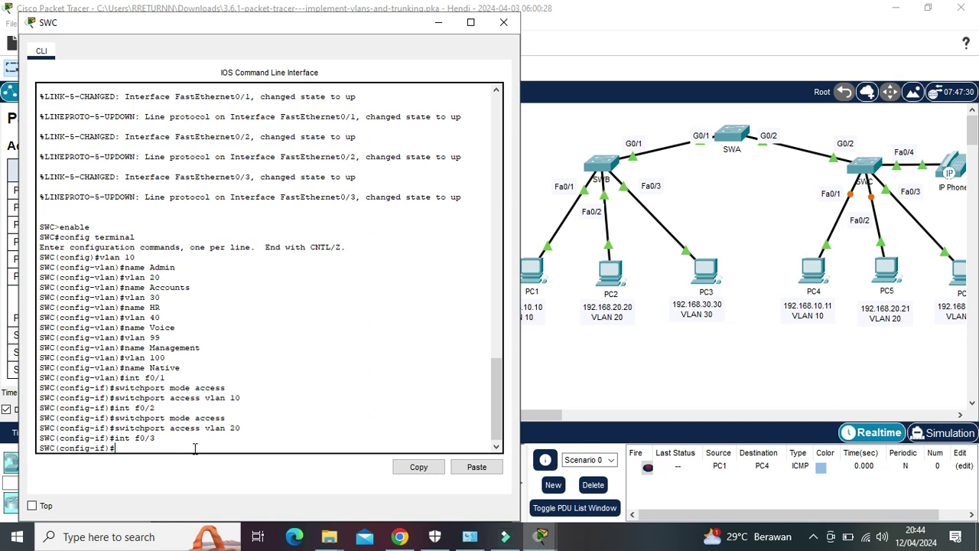
{"action": "key", "text": "Up"}
{"action": "key", "text": "Up"}
{"action": "key", "text": "Up"}
{"action": "key", "text": "Up"}
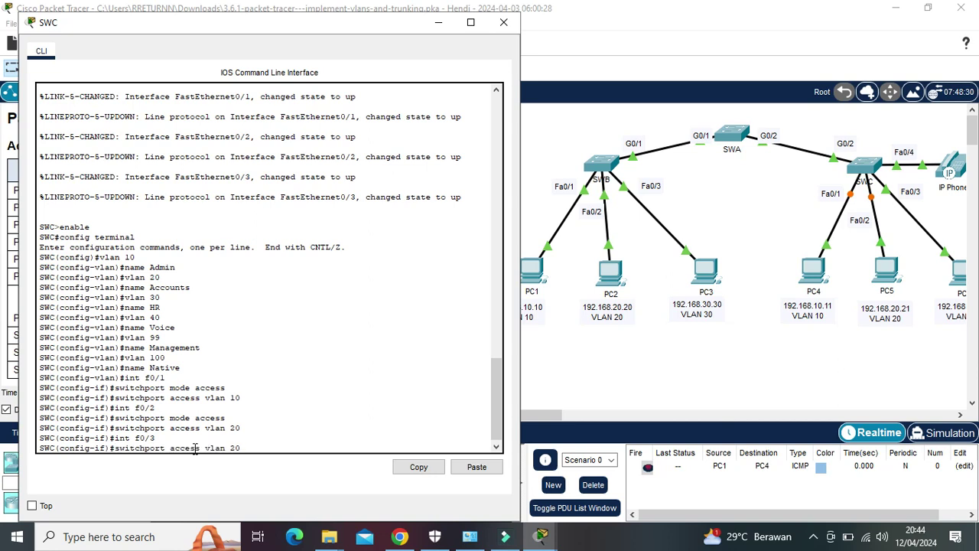
{"action": "key", "text": "Return"}
Assign SWC's interface f0/3 to access VLAN 30.
{"action": "key", "text": "Up"}
{"action": "key", "text": "Up"}
{"action": "key", "text": "Up"}
{"action": "key", "text": "BackSpace"}
{"action": "key", "text": "BackSpace"}
{"action": "type", "text": "30"}
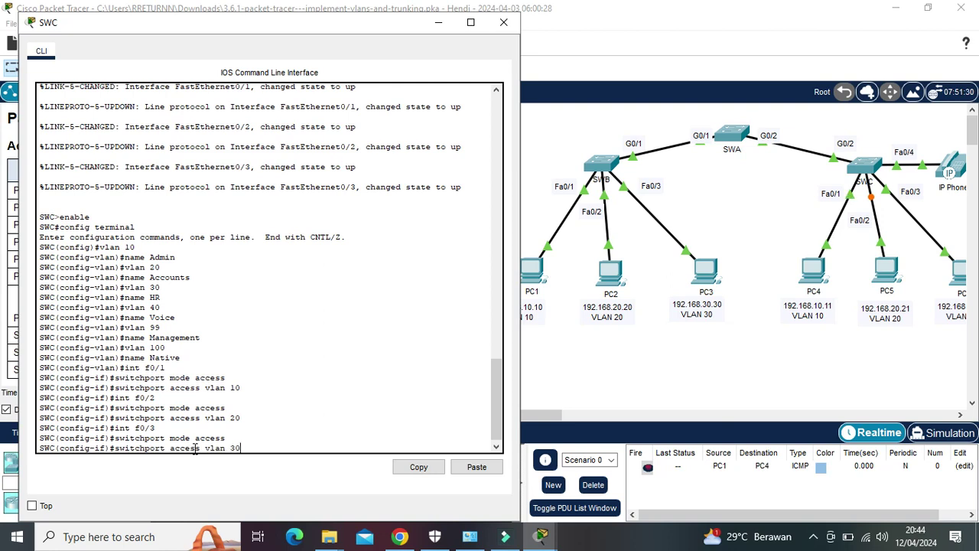
{"action": "key", "text": "Return"}
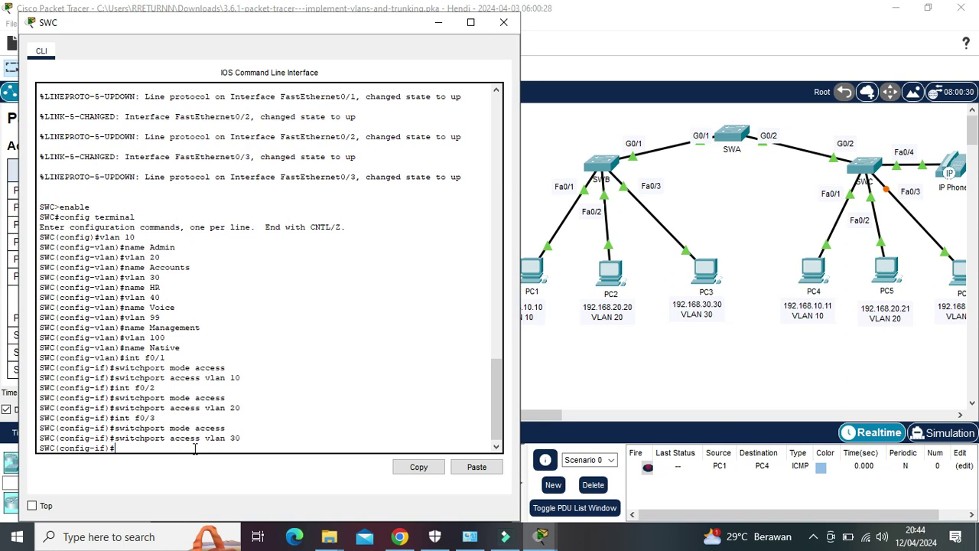
Switch to interface f0/4 on SWC and set it to access mode.
{"action": "key", "text": "Up"}
{"action": "key", "text": "Up"}
{"action": "key", "text": "Up"}
{"action": "key", "text": "BackSpace"}
{"action": "type", "text": "4"}
{"action": "key", "text": "Return"}
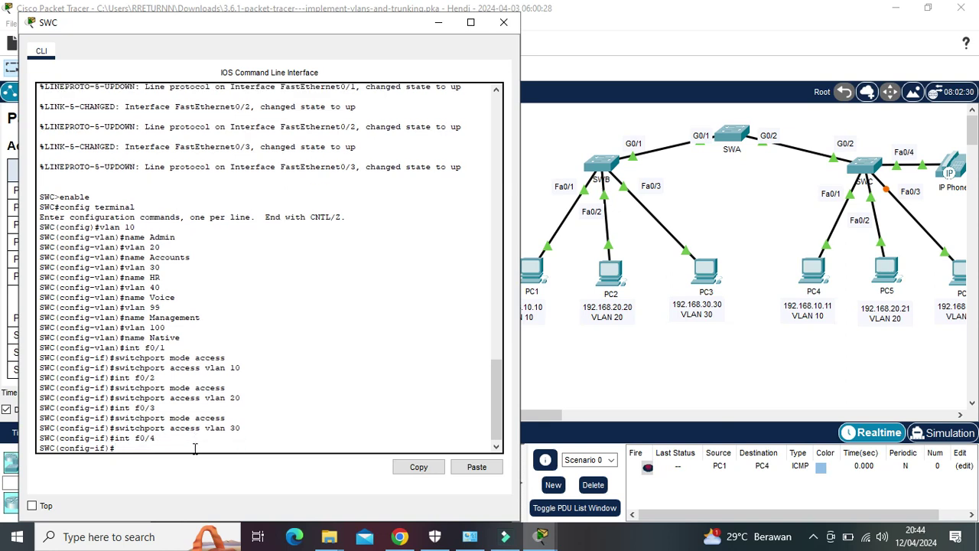
{"action": "key", "text": "Up"}
{"action": "key", "text": "Up"}
{"action": "key", "text": "Up"}
{"action": "key", "text": "Return"}
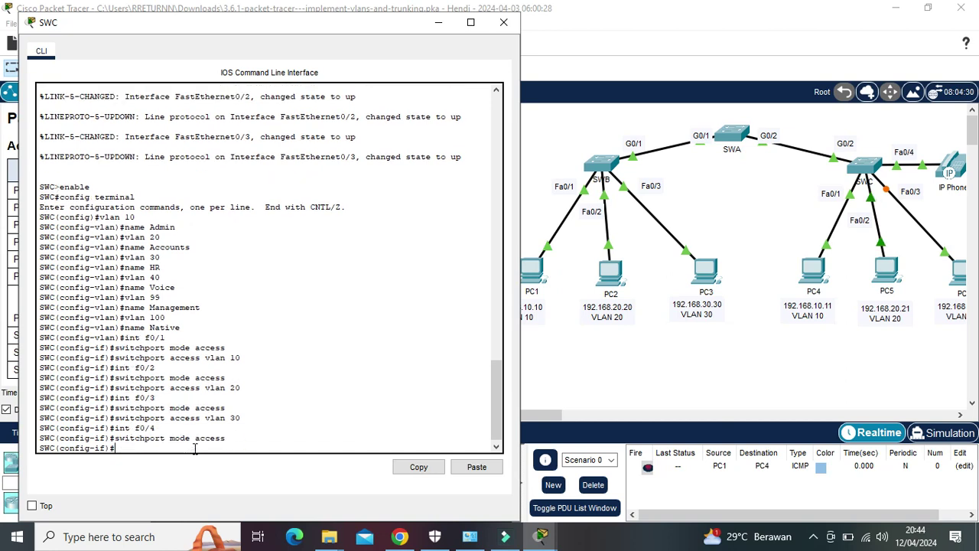
Assign SWC's interface f0/4 to access VLAN 10.
{"action": "key", "text": "Up"}
{"action": "key", "text": "Up"}
{"action": "key", "text": "Up"}
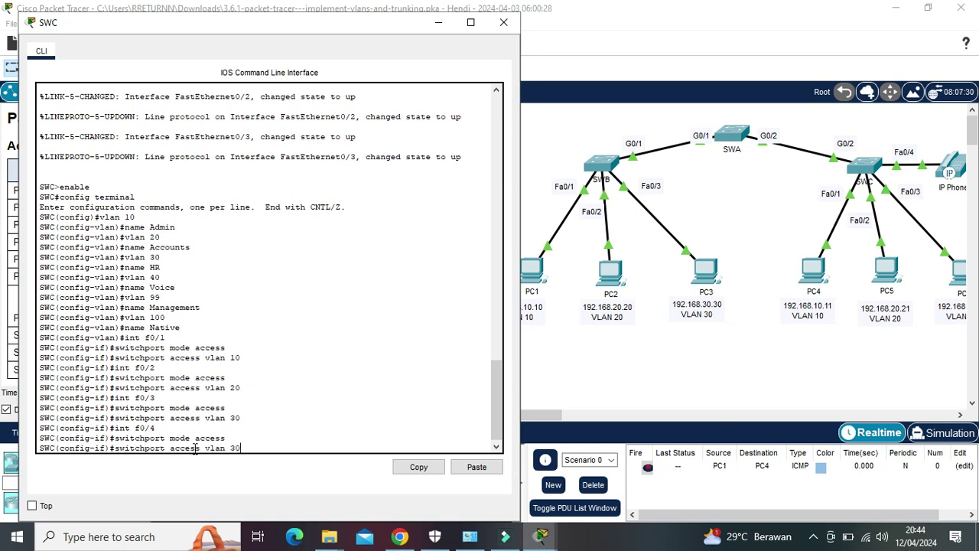
{"action": "key", "text": "BackSpace"}
{"action": "key", "text": "BackSpace"}
{"action": "type", "text": "10"}
{"action": "key", "text": "Return"}
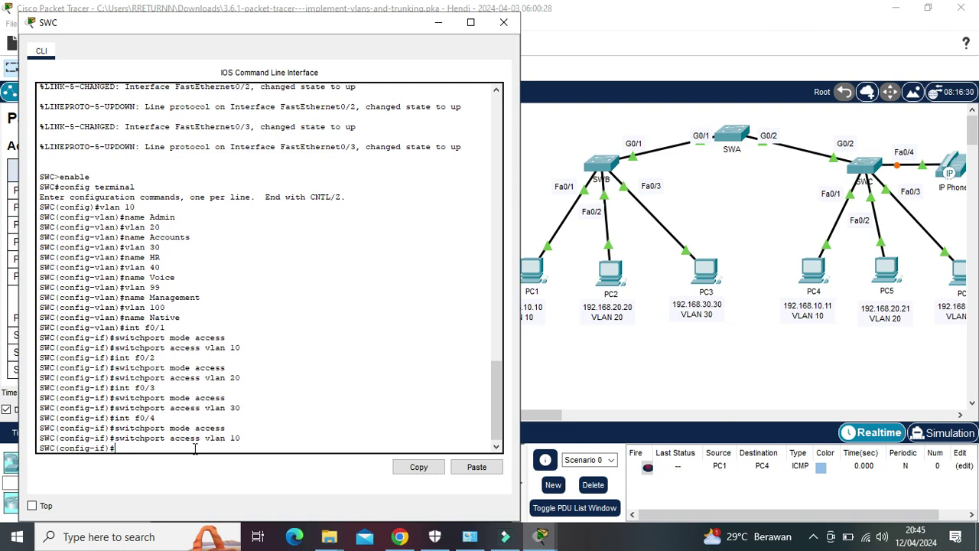
Configure SWC's interface f0/4 for the IP phone with mls qos trust cos and voice VLAN 40.
{"action": "type", "text": "mls"}
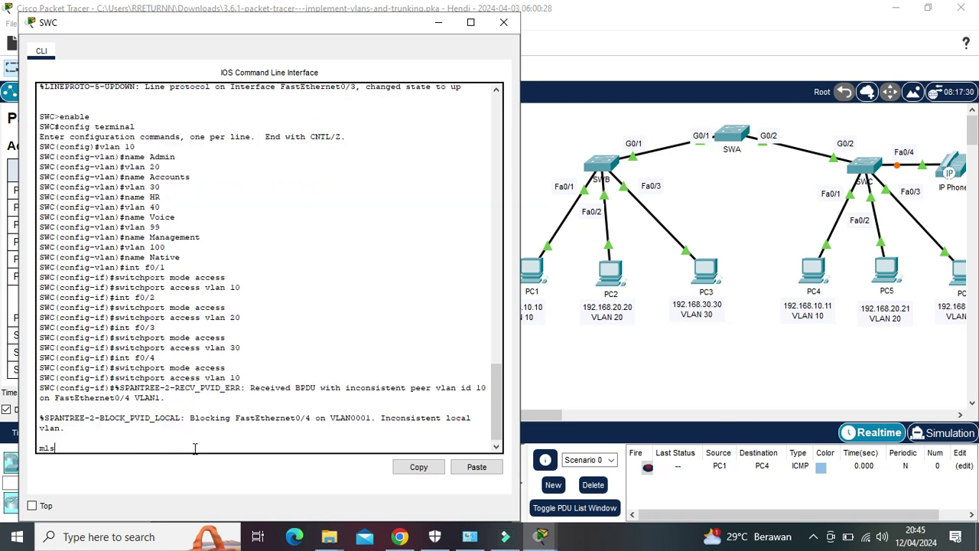
{"action": "key", "text": "BackSpace"}
{"action": "key", "text": "BackSpace"}
{"action": "key", "text": "BackSpace"}
{"action": "key", "text": "Return"}
{"action": "type", "text": "mls"}
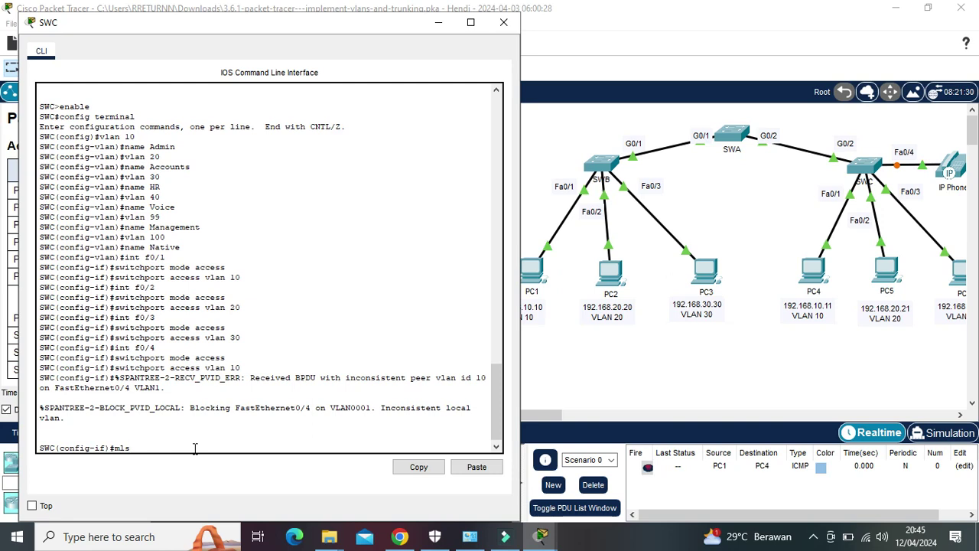
{"action": "type", "text": " qos trust cos"}
{"action": "key", "text": "Return"}
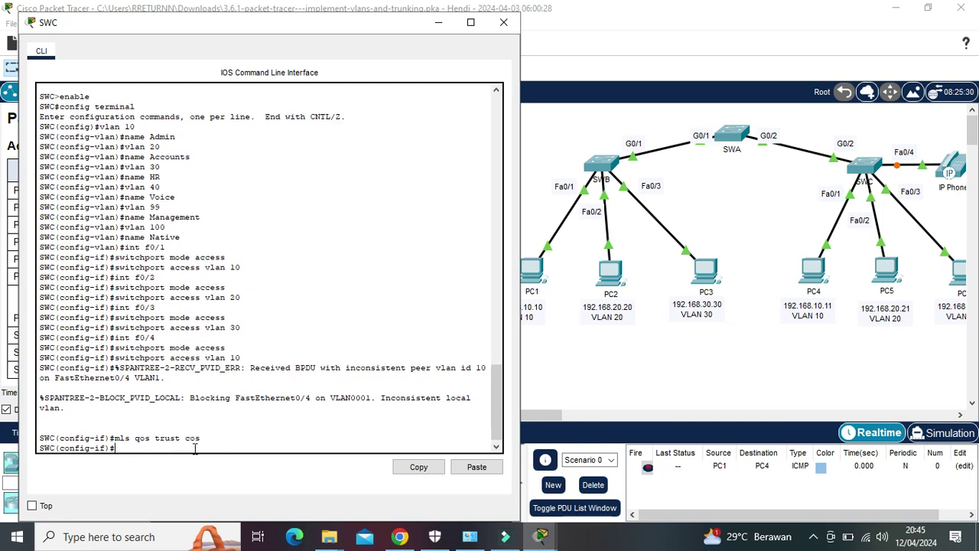
{"action": "type", "text": "switchport voice vlan 40"}
{"action": "key", "text": "Return"}
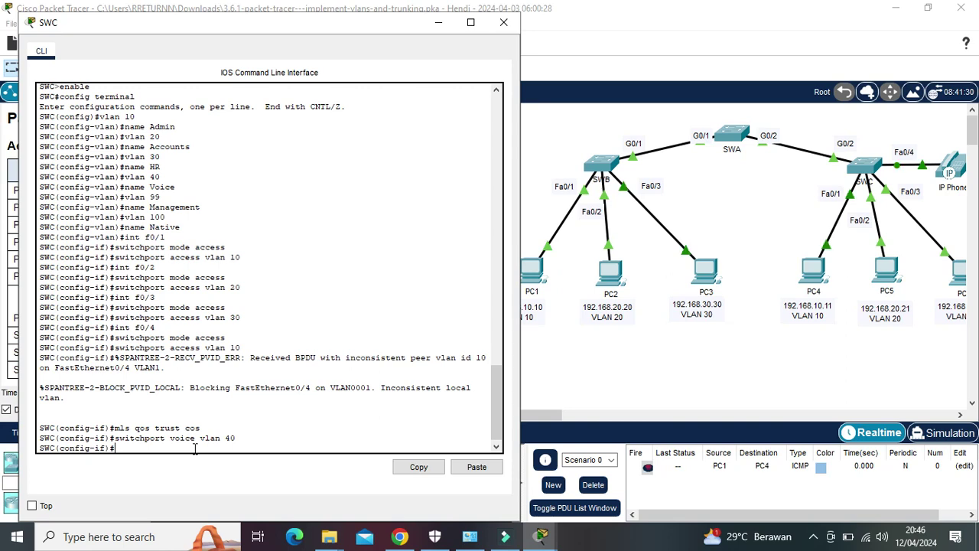
Create the VLAN 99 management interface on SWC with IP address 192.168.99.254 and mask 255.255.255.0.
{"action": "left_click", "coordinate": [178, 449]}
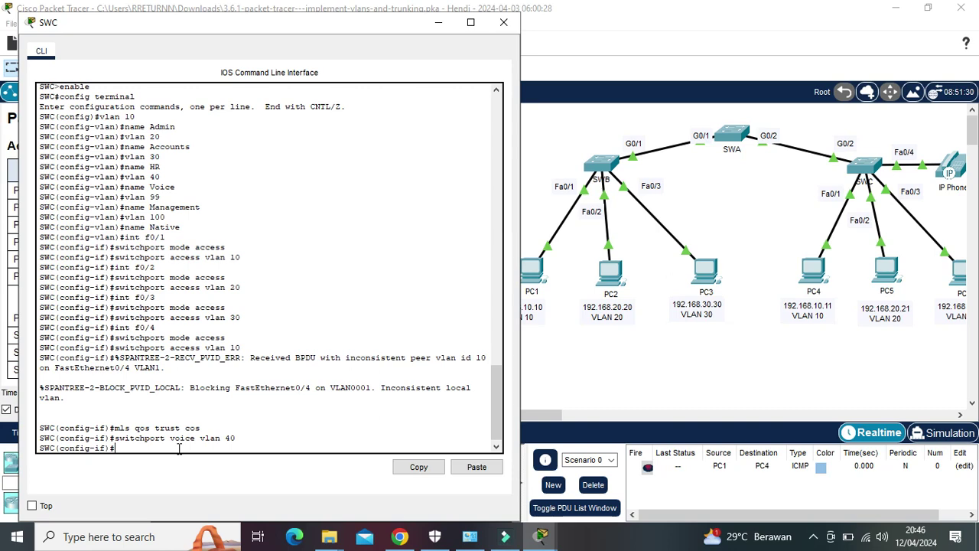
{"action": "type", "text": "int vlan 99"}
{"action": "key", "text": "Return"}
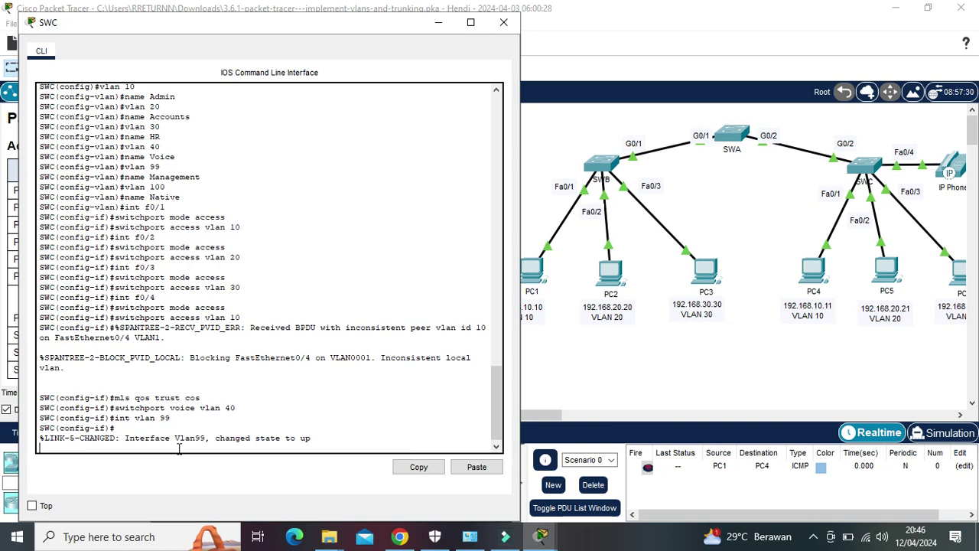
{"action": "key", "text": "Return"}
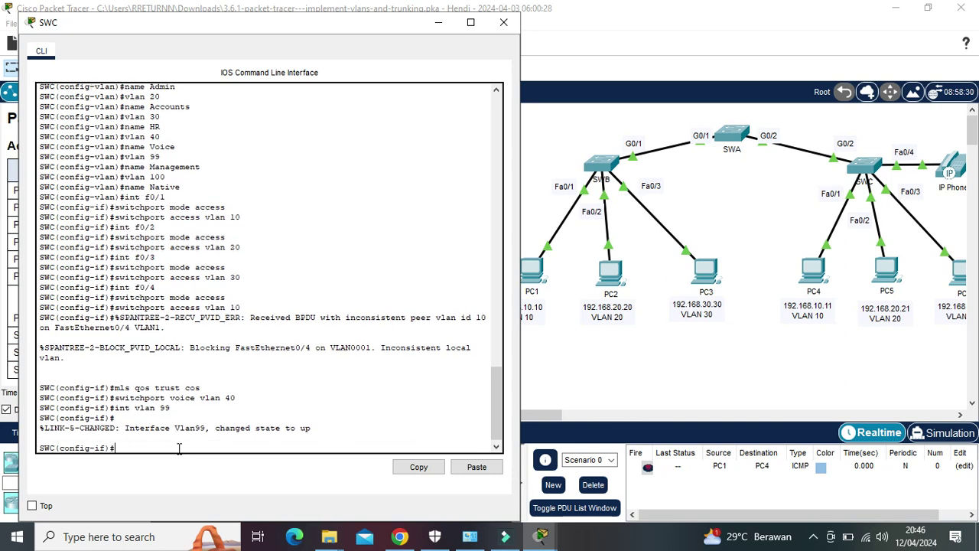
{"action": "type", "text": "ip address 192.168.99"}
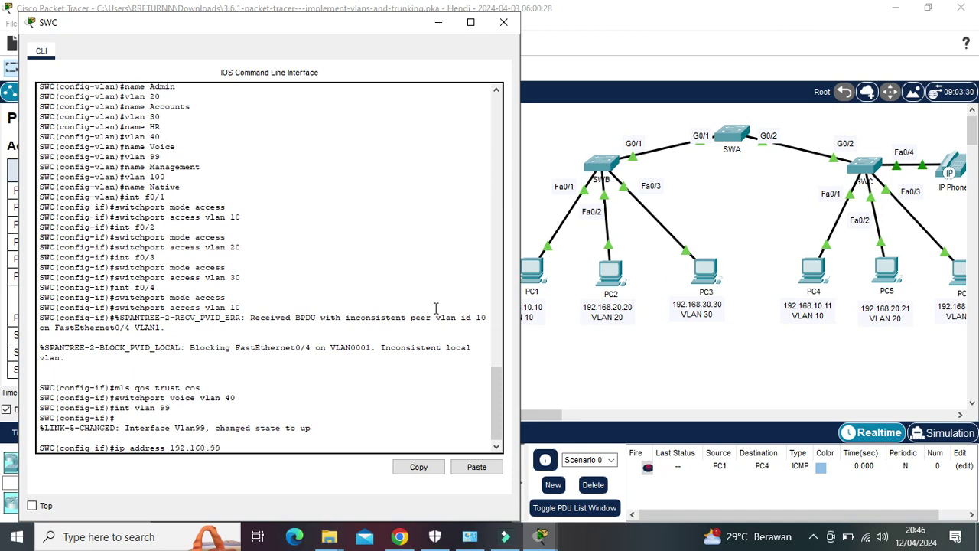
{"action": "type", "text": ".254 255.255.255.0"}
{"action": "key", "text": "Return"}
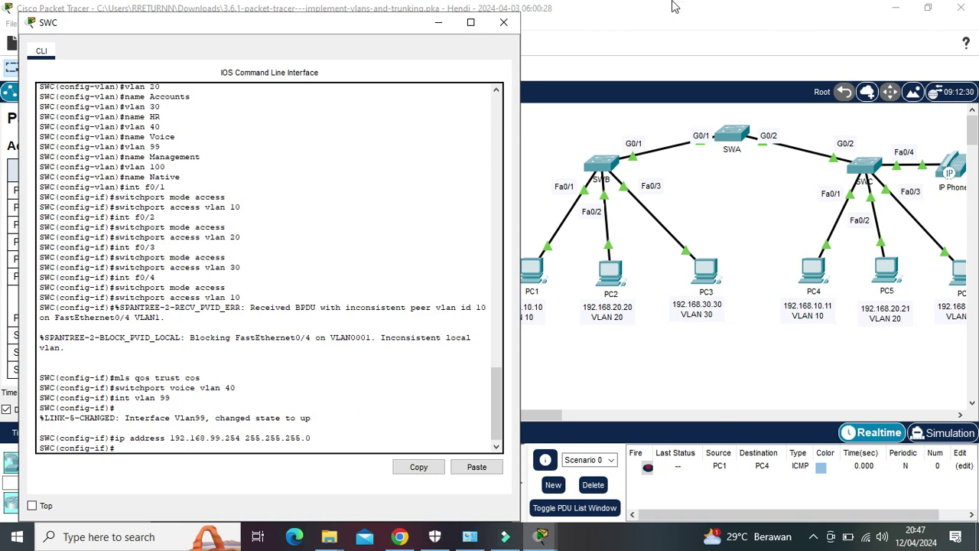
Bring up SWA's command line and create its VLAN 99 management interface.
{"action": "left_click", "coordinate": [438, 22]}
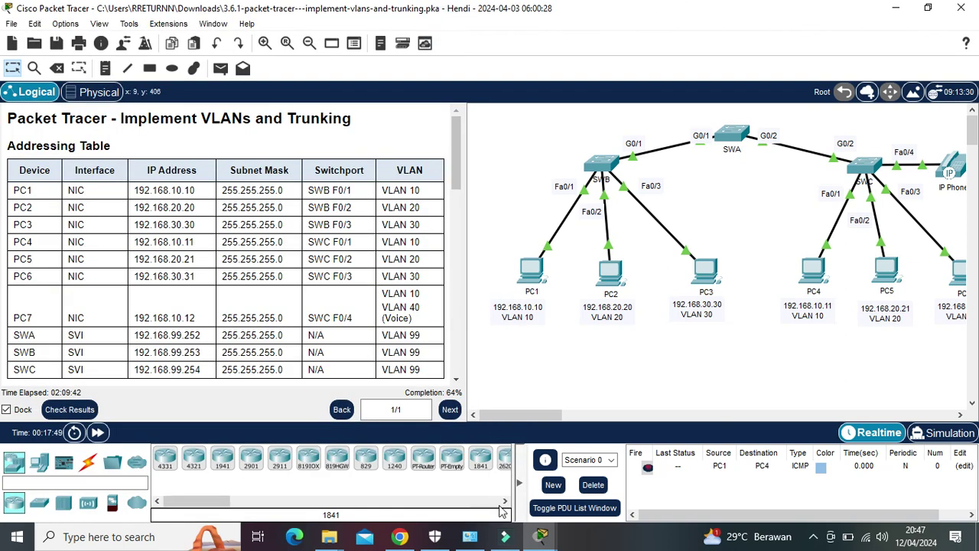
{"action": "mouse_move", "coordinate": [541, 536]}
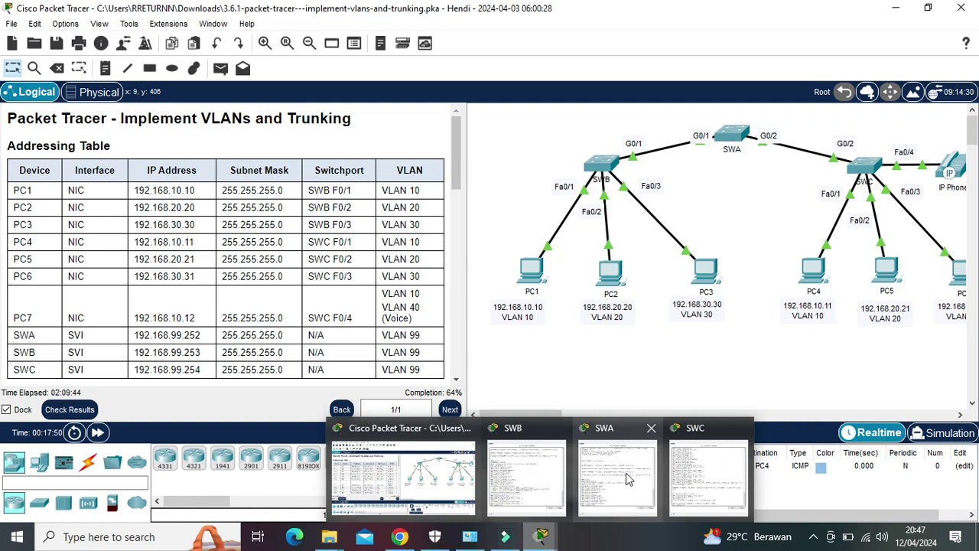
{"action": "left_click", "coordinate": [623, 443]}
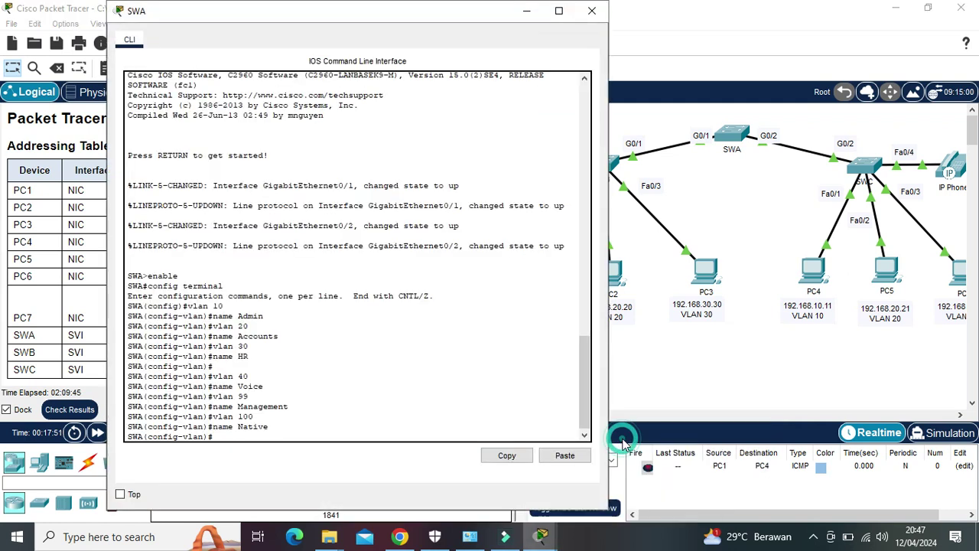
{"action": "left_click", "coordinate": [256, 434]}
{"action": "type", "text": "int v"}
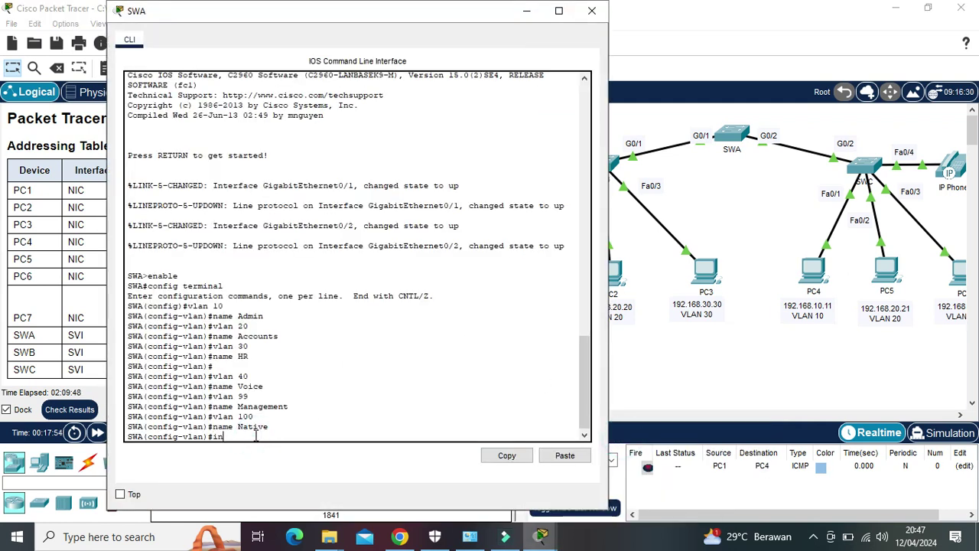
{"action": "type", "text": "lan 99"}
{"action": "key", "text": "Return"}
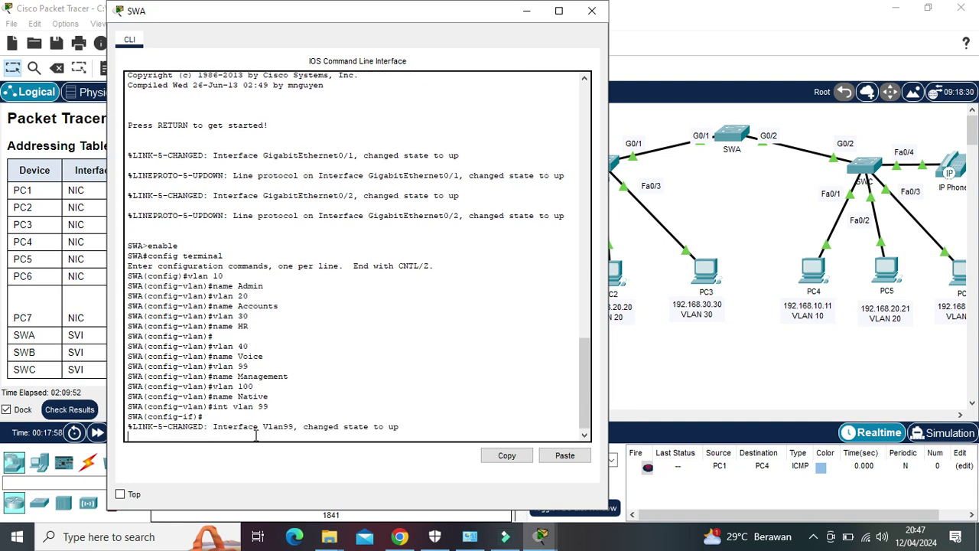
{"action": "key", "text": "Return"}
Assign IP address 192.168.99.252 with mask 255.255.255.0 to SWA's VLAN 99 interface.
{"action": "type", "text": "ip a"}
{"action": "type", "text": "ddress 192"}
{"action": "type", "text": ","}
{"action": "key", "text": "BackSpace"}
{"action": "type", "text": ".168"}
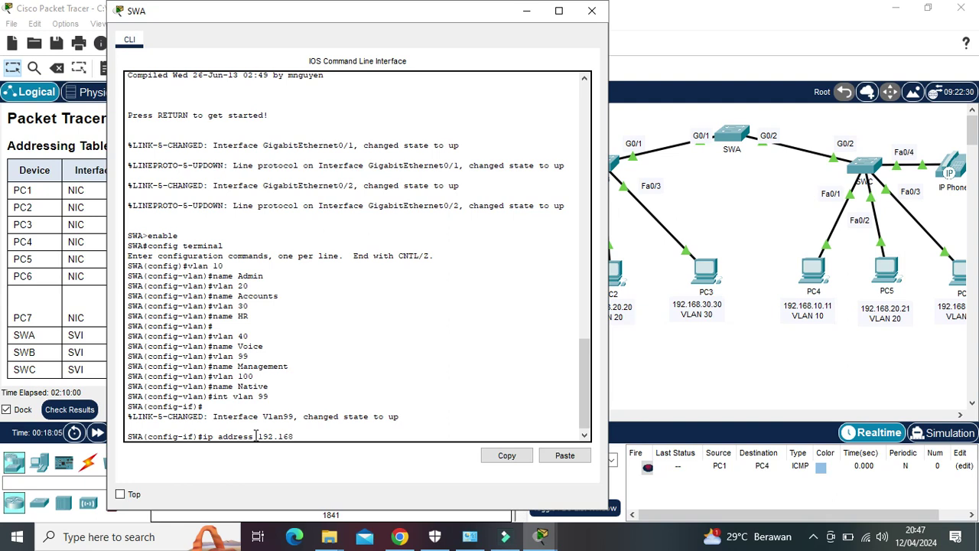
{"action": "type", "text": ".99.252"}
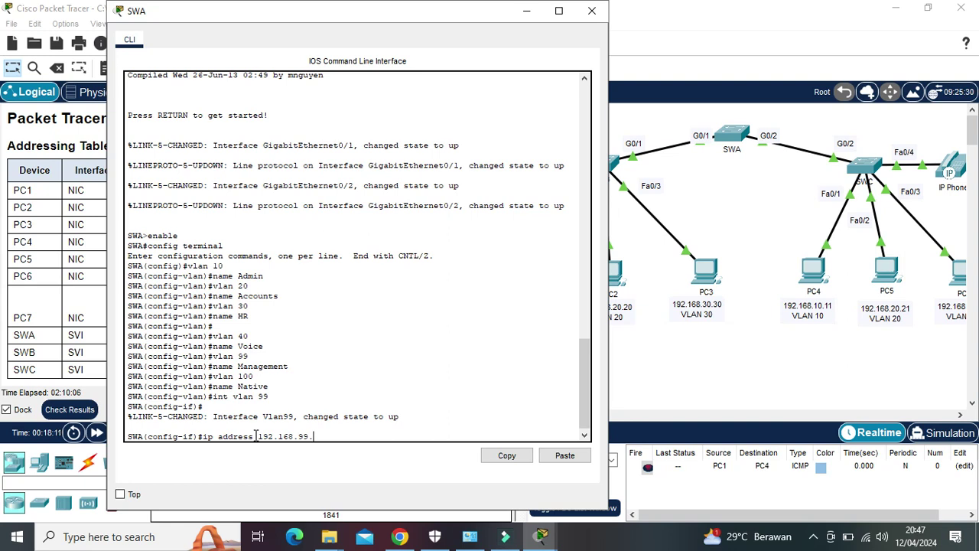
{"action": "type", "text": " 255,25"}
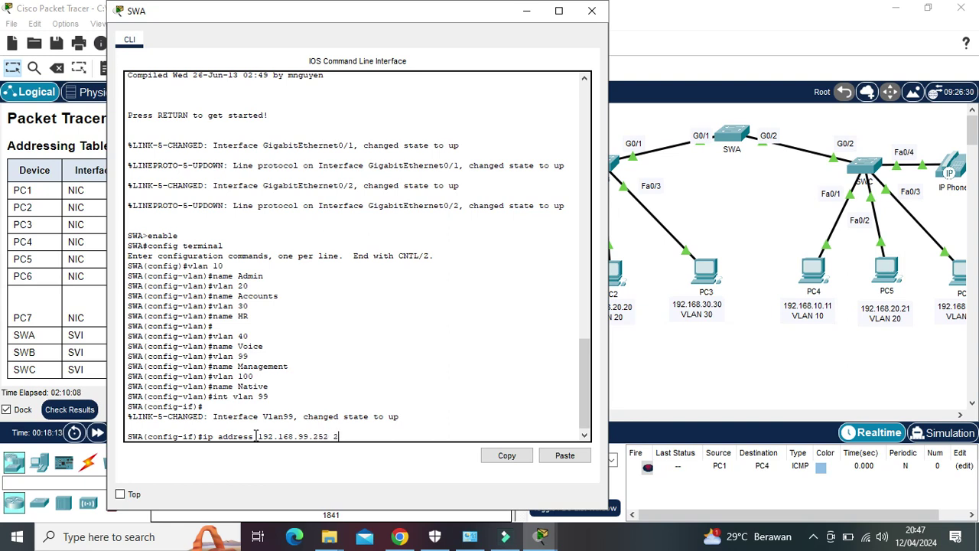
{"action": "key", "text": "BackSpace"}
{"action": "key", "text": "BackSpace"}
{"action": "key", "text": "BackSpace"}
{"action": "type", "text": ".255.255.0"}
{"action": "key", "text": "Return"}
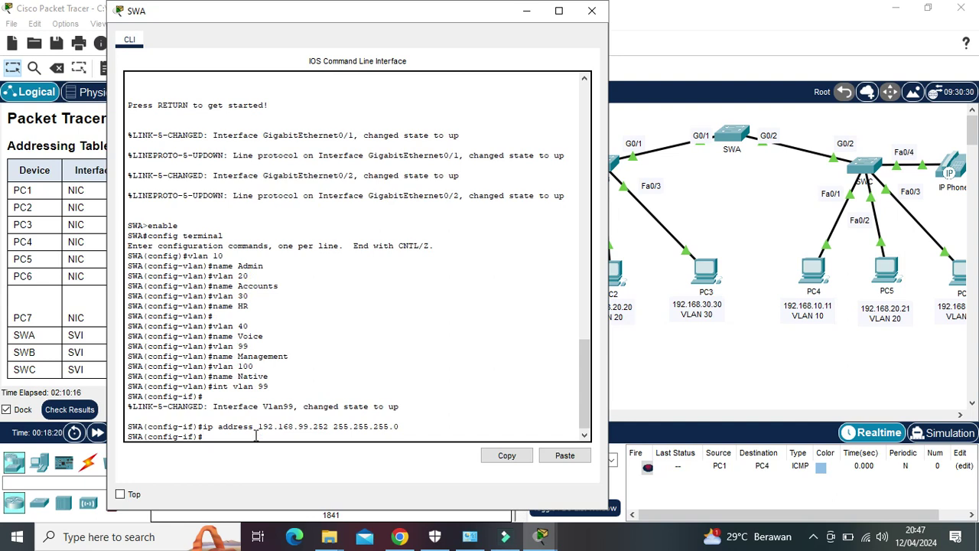
{"action": "left_click", "coordinate": [526, 11]}
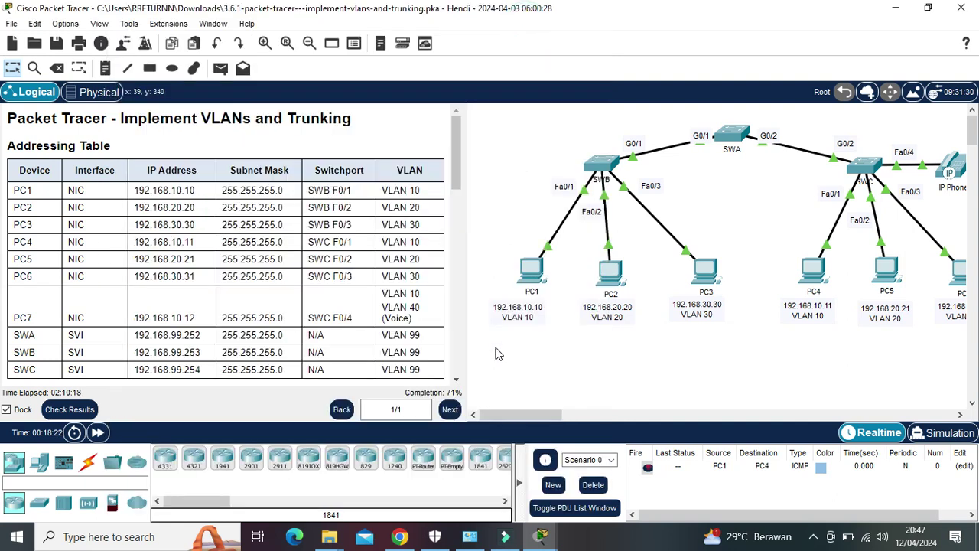
Create the VLAN 99 management interface on SWB with IP address 192.168.99.253 and mask 255.255.255.0.
{"action": "mouse_move", "coordinate": [540, 542]}
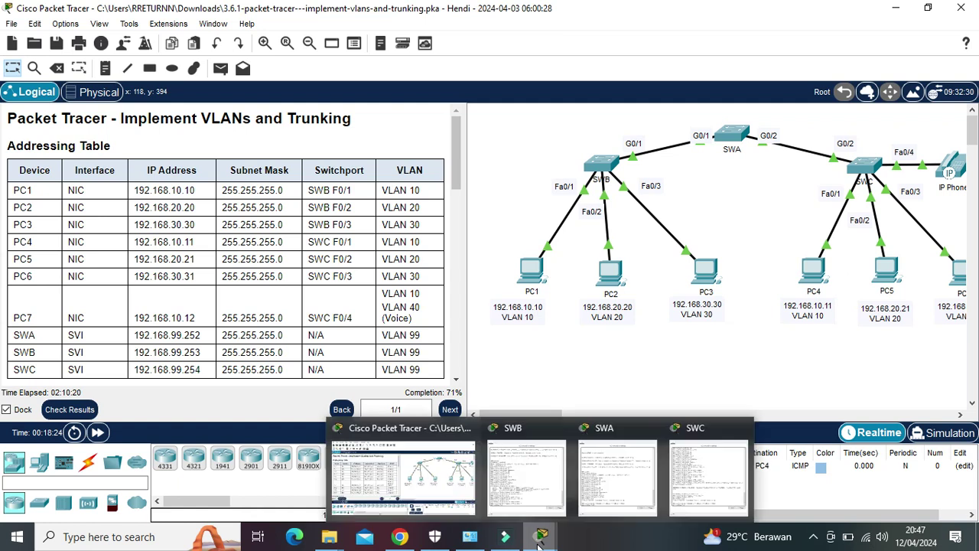
{"action": "left_click", "coordinate": [526, 474]}
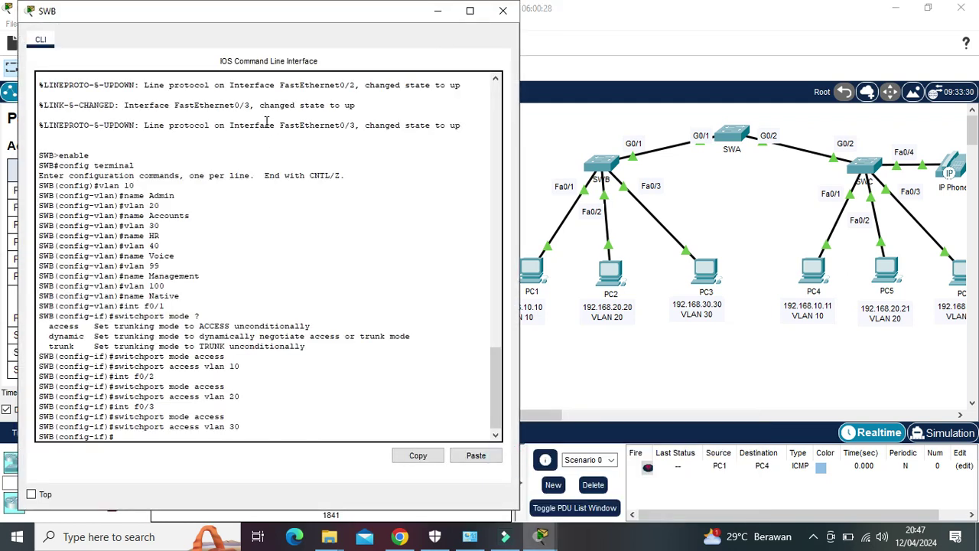
{"action": "type", "text": "int vlan 99"}
{"action": "key", "text": "Return"}
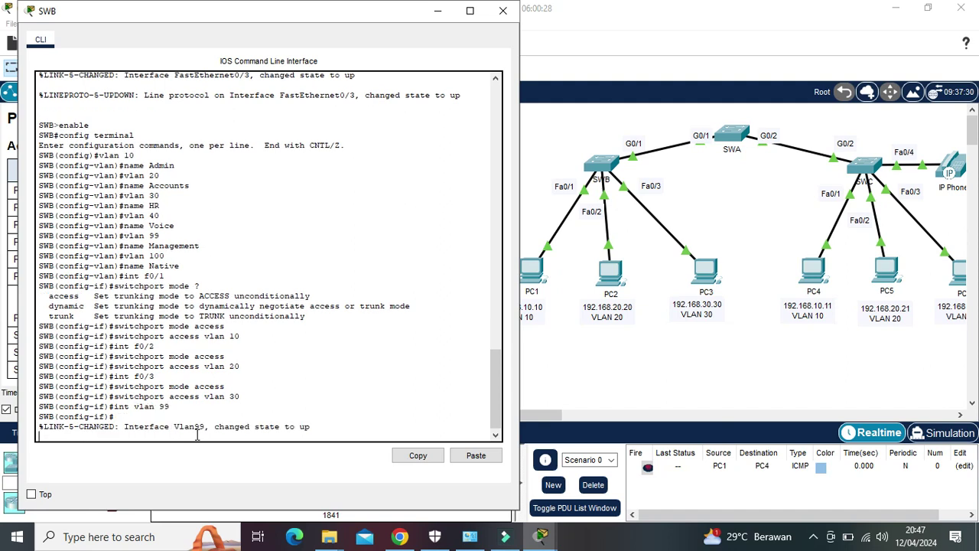
{"action": "key", "text": "Return"}
{"action": "type", "text": "ip address"}
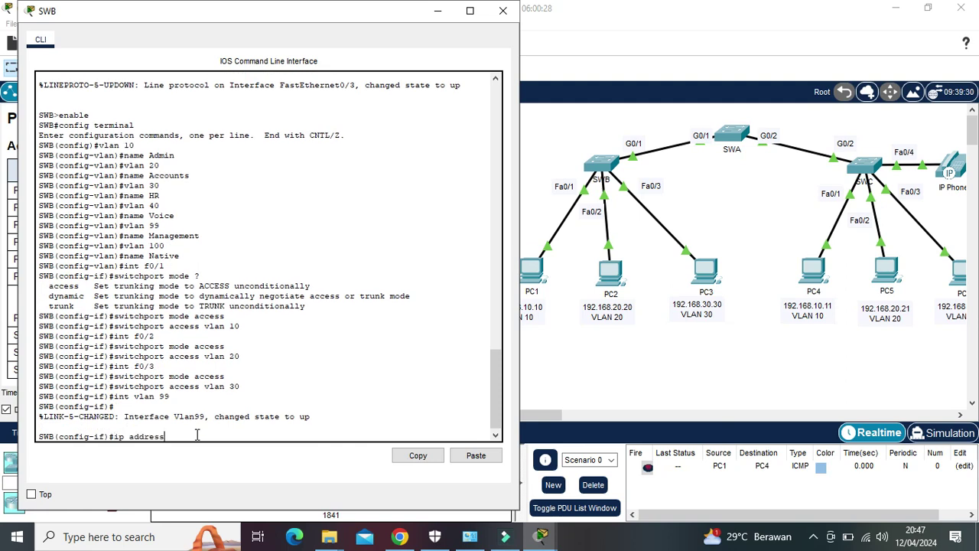
{"action": "type", "text": " 192.168.99.253 255.255.255."}
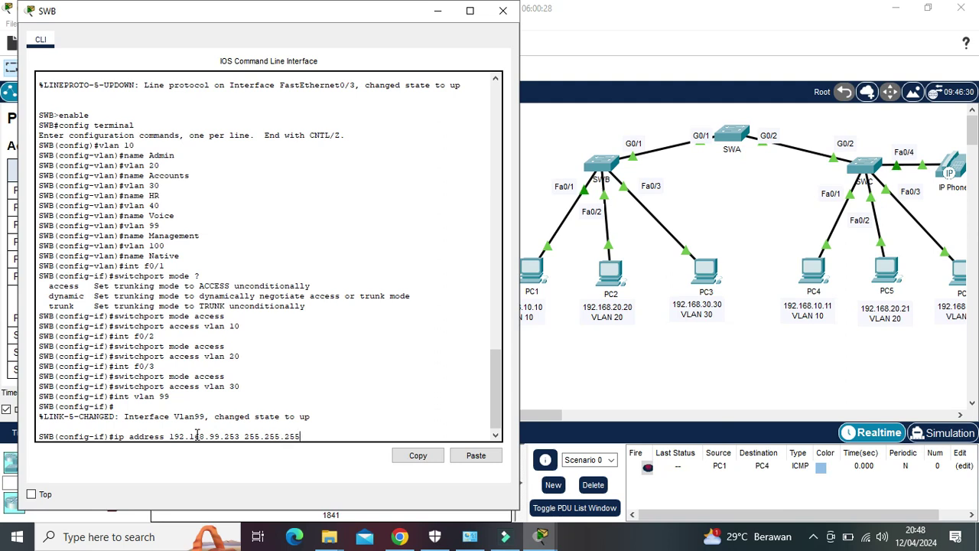
{"action": "type", "text": "0"}
{"action": "key", "text": "Return"}
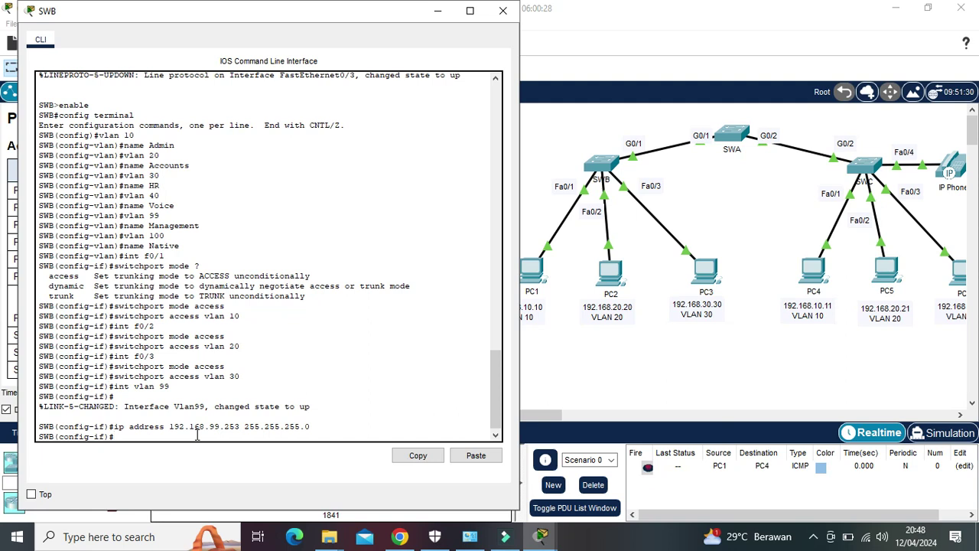
{"action": "left_click", "coordinate": [439, 12]}
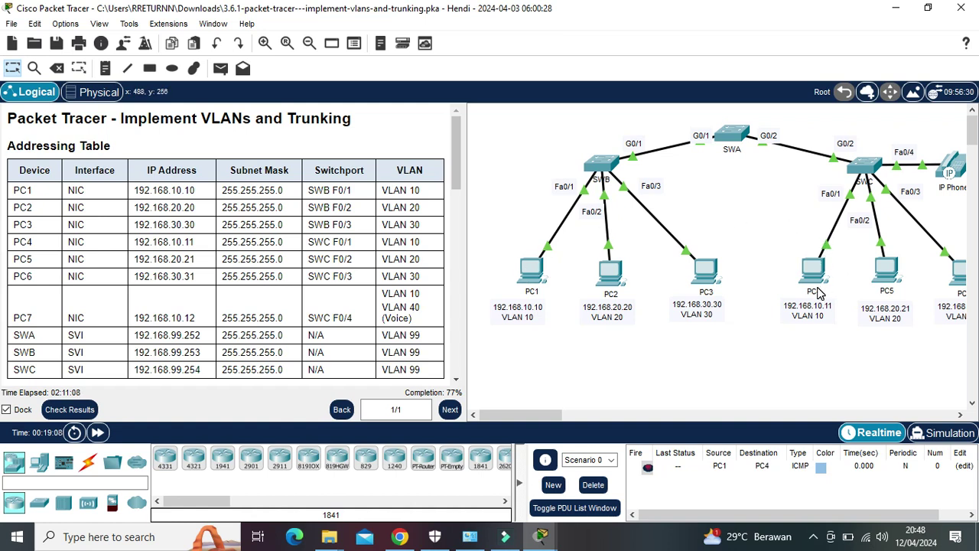
Send a simple PDU from PC1 to PC4 to test connectivity within VLAN 10.
{"action": "mouse_move", "coordinate": [817, 292]}
{"action": "left_click", "coordinate": [224, 70]}
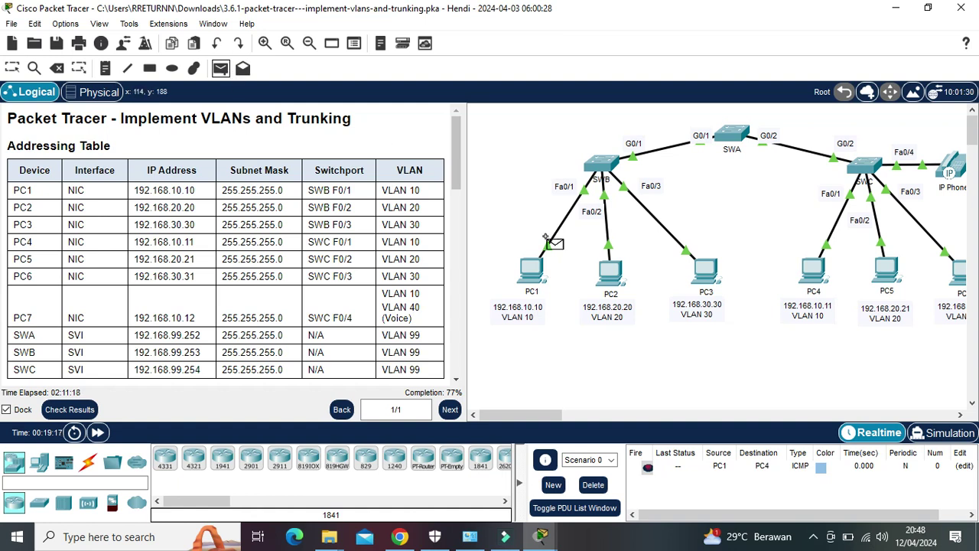
{"action": "left_click", "coordinate": [534, 274]}
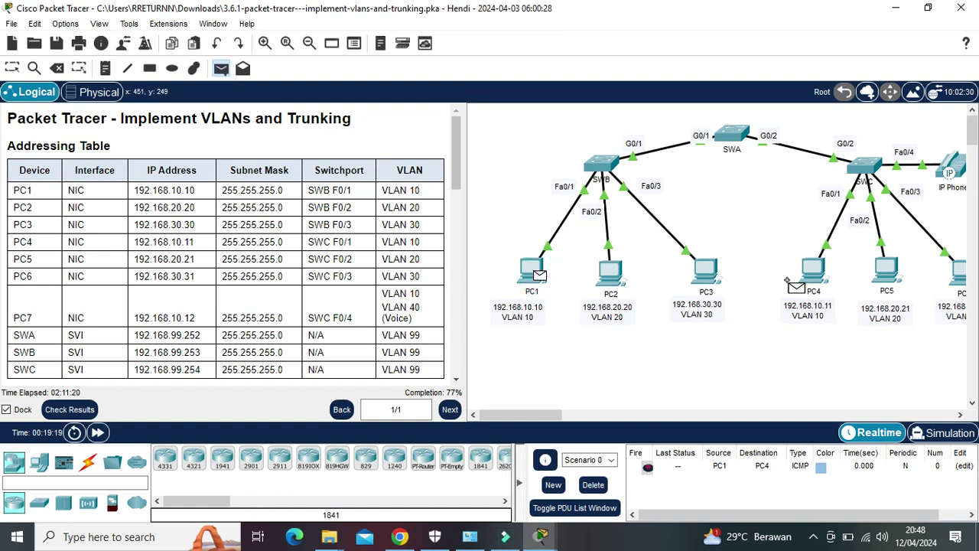
{"action": "left_click", "coordinate": [816, 277]}
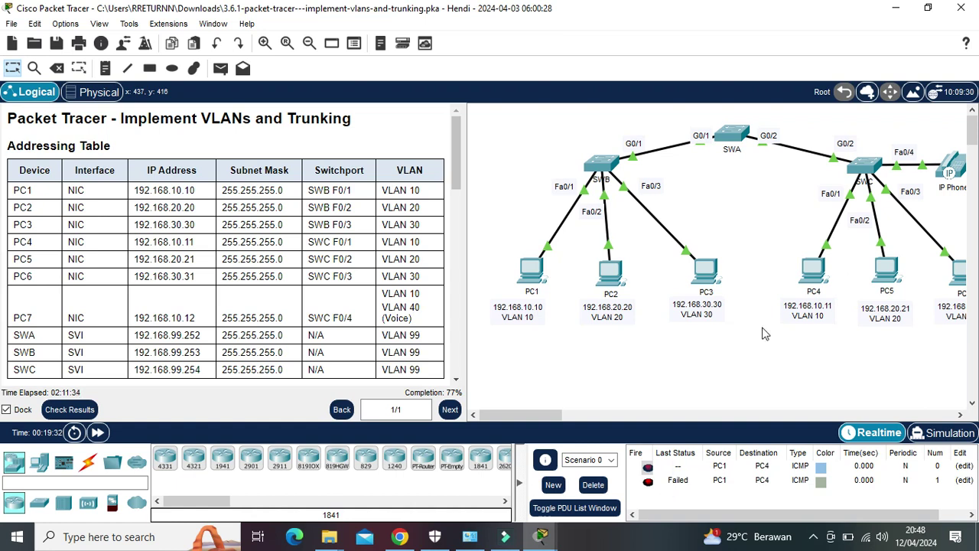
{"action": "left_click", "coordinate": [737, 203]}
Return to SWB's command line at the interface configuration prompt.
{"action": "mouse_move", "coordinate": [529, 542]}
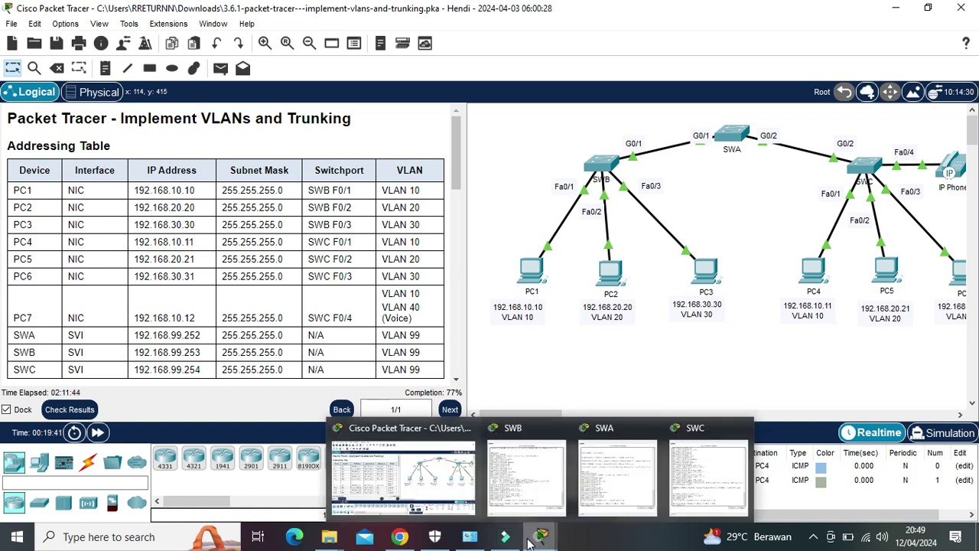
{"action": "left_click", "coordinate": [543, 463]}
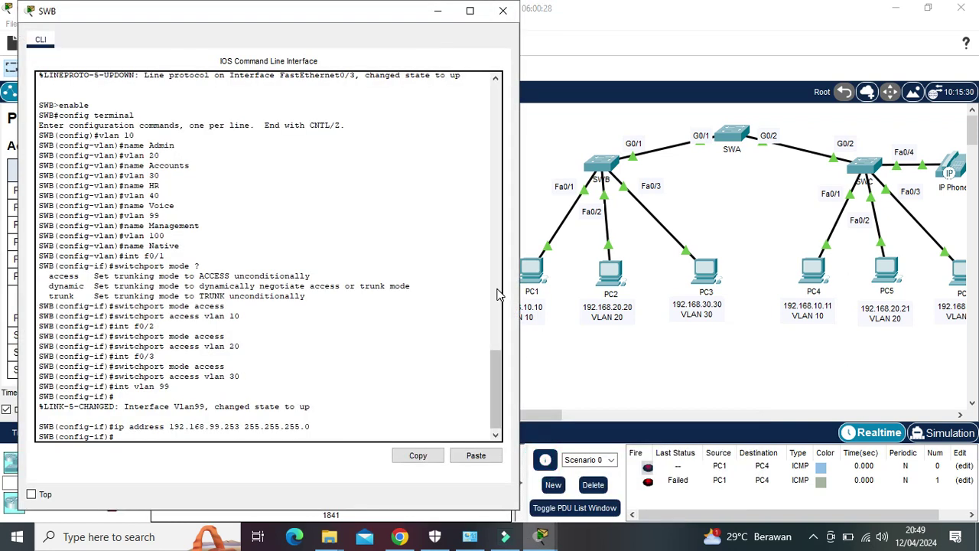
{"action": "left_click", "coordinate": [330, 435]}
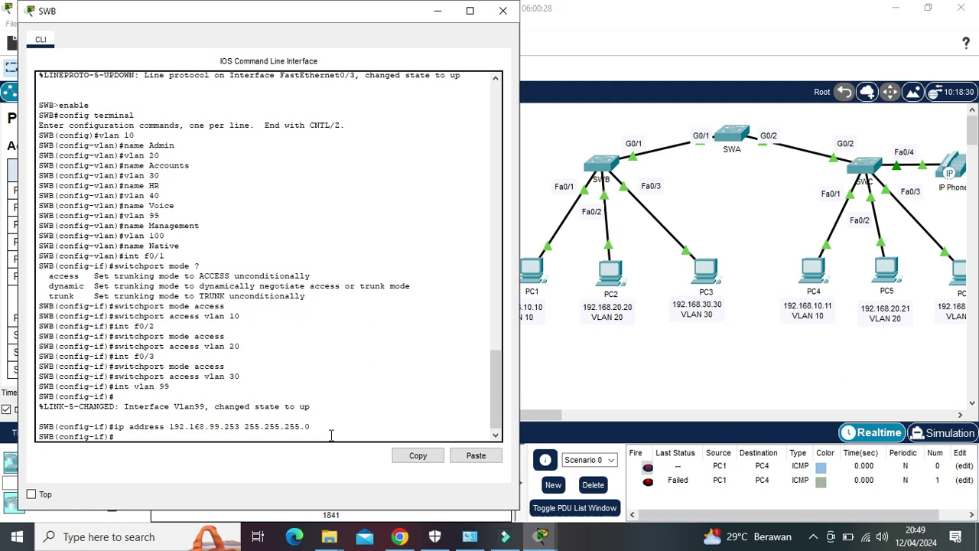
{"action": "type", "text": "switchport mode"}
{"action": "key", "text": "BackSpace"}
{"action": "key", "text": "BackSpace"}
{"action": "key", "text": "BackSpace"}
{"action": "key", "text": "BackSpace"}
{"action": "key", "text": "BackSpace"}
{"action": "key", "text": "BackSpace"}
{"action": "key", "text": "BackSpace"}
{"action": "key", "text": "BackSpace"}
{"action": "key", "text": "BackSpace"}
{"action": "key", "text": "BackSpace"}
{"action": "key", "text": "BackSpace"}
{"action": "key", "text": "BackSpace"}
{"action": "key", "text": "BackSpace"}
{"action": "key", "text": "BackSpace"}
{"action": "key", "text": "BackSpace"}
Set SWB's interface g0/1 to trunk mode and turn off trunk negotiation with switchport nonegotiate.
{"action": "type", "text": "int"}
{"action": "type", "text": "g0"}
{"action": "left_click", "coordinate": [217, 434]}
{"action": "key", "text": "Return"}
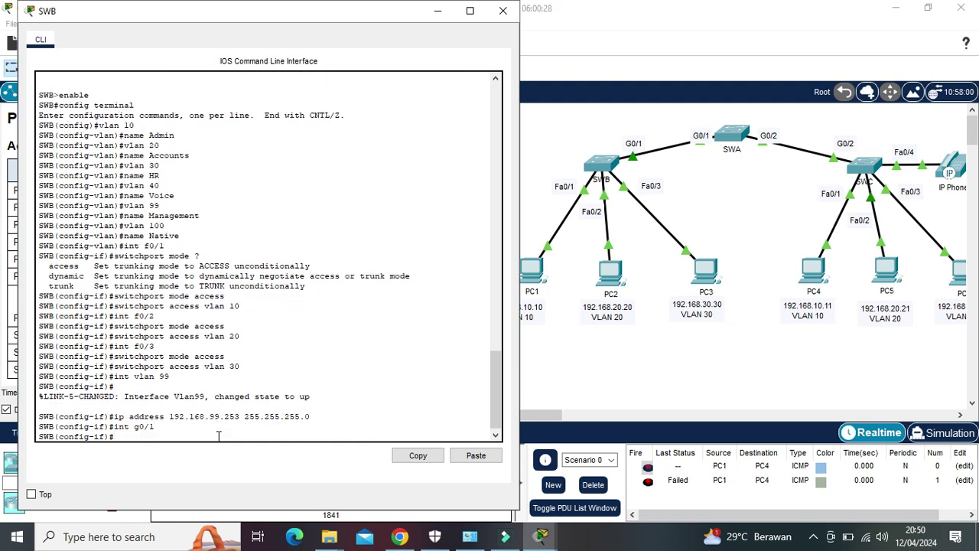
{"action": "type", "text": "switchport"}
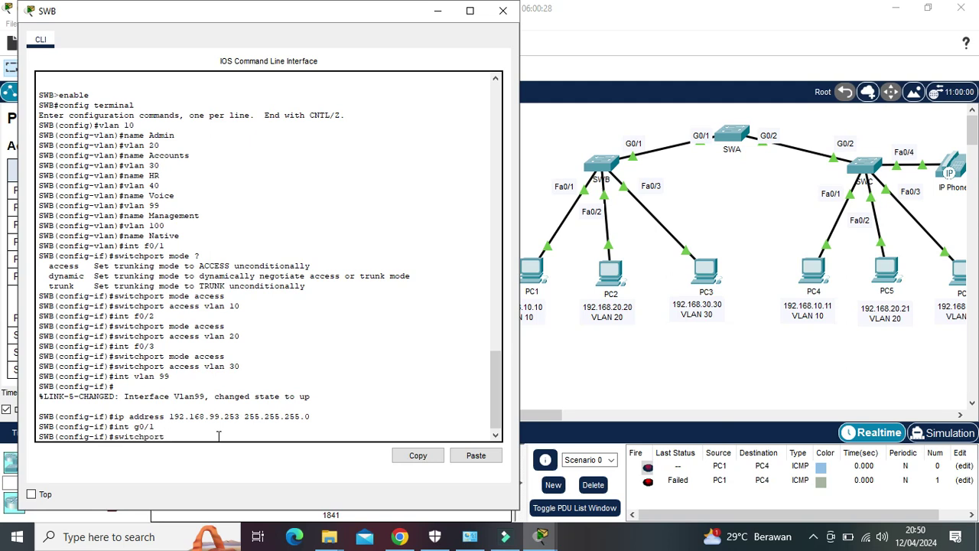
{"action": "type", "text": " mode trunk"}
{"action": "key", "text": "Return"}
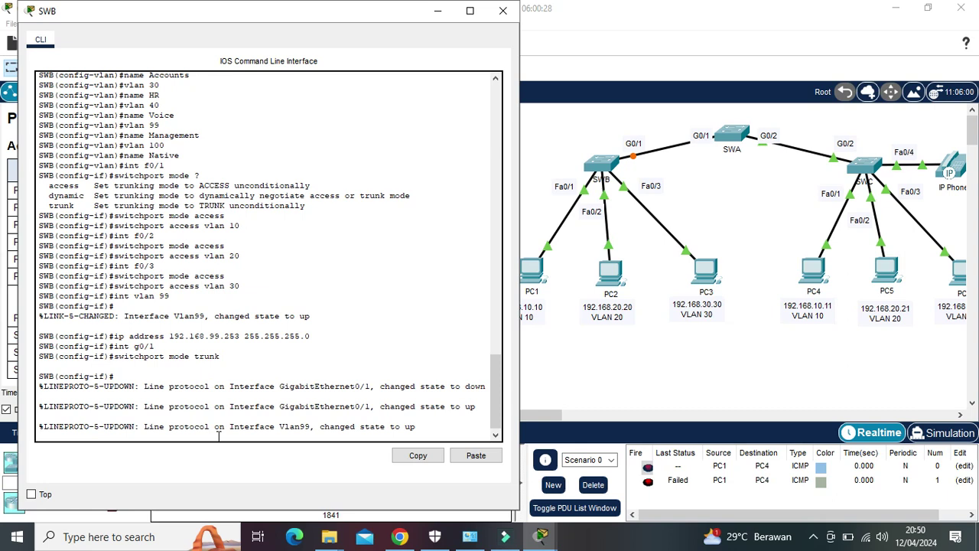
{"action": "key", "text": "Return"}
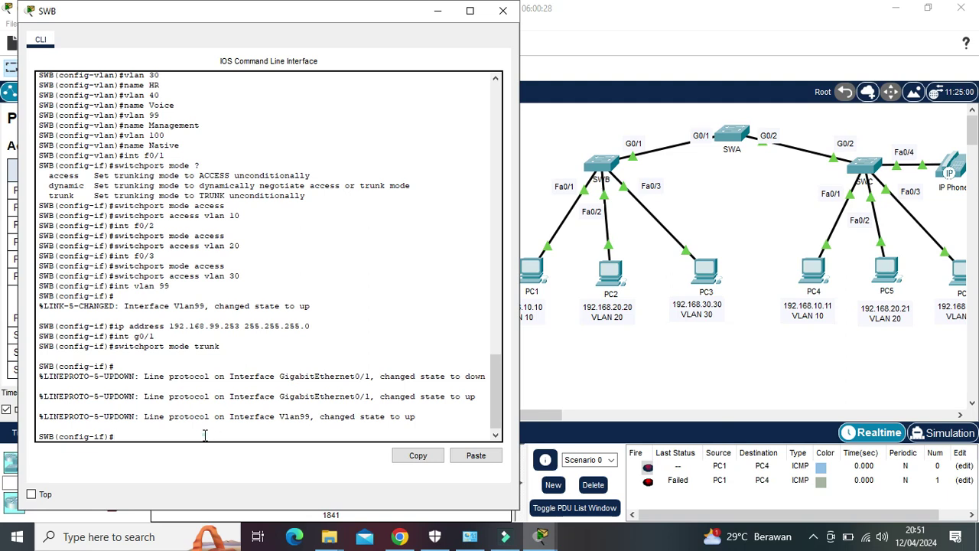
{"action": "type", "text": "witchport nonegotiate"}
{"action": "key", "text": "Return"}
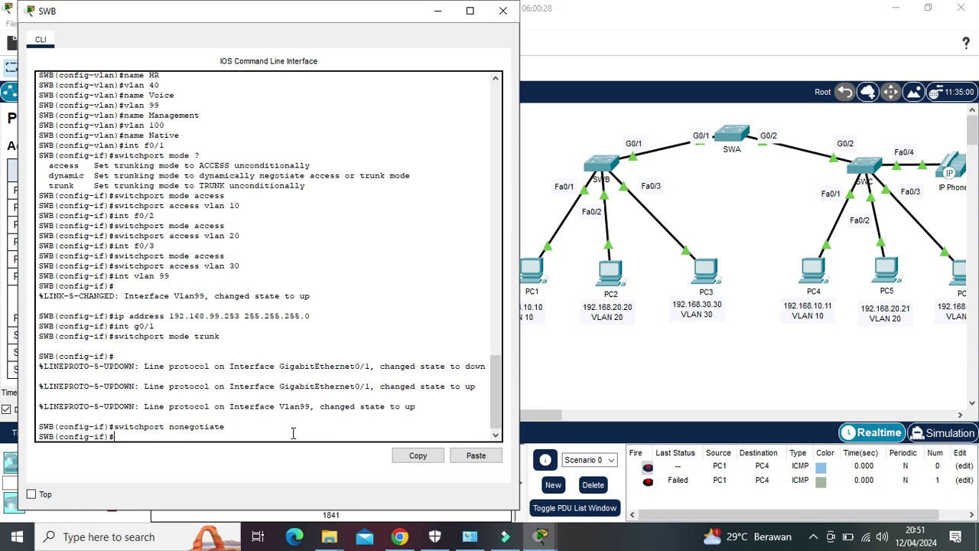
Set VLAN 100 as the native VLAN on SWB's g0/1 trunk.
{"action": "type", "text": "switchport trunk vlan 100"}
{"action": "key", "text": "Return"}
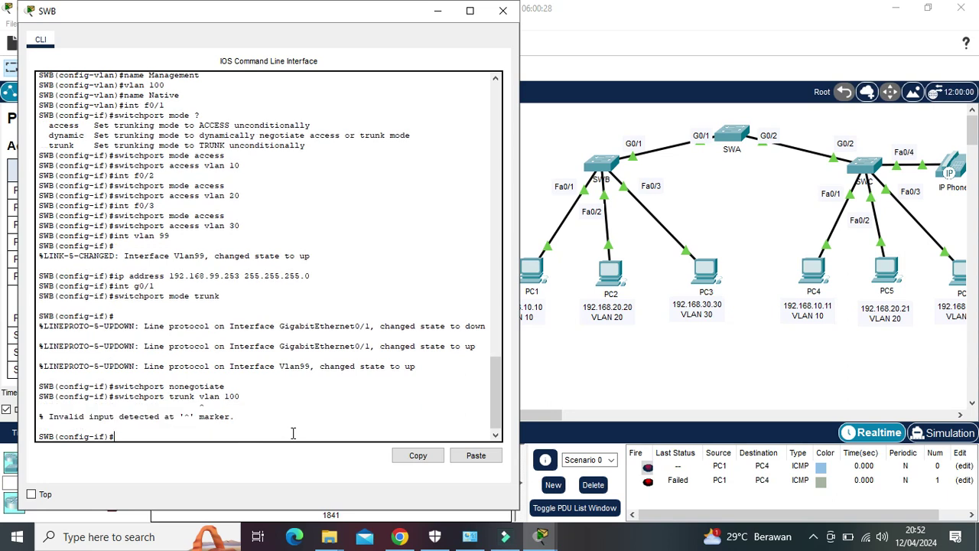
{"action": "key", "text": "Up"}
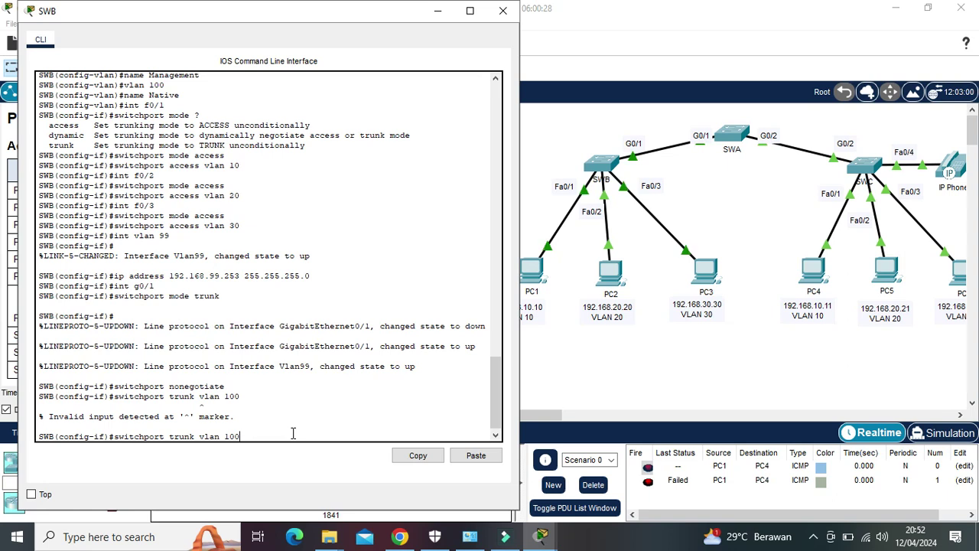
{"action": "key", "text": "Left"}
{"action": "key", "text": "Left"}
{"action": "key", "text": "Left"}
{"action": "key", "text": "Left"}
{"action": "key", "text": "Left"}
{"action": "type", "text": "native"}
{"action": "key", "text": "Return"}
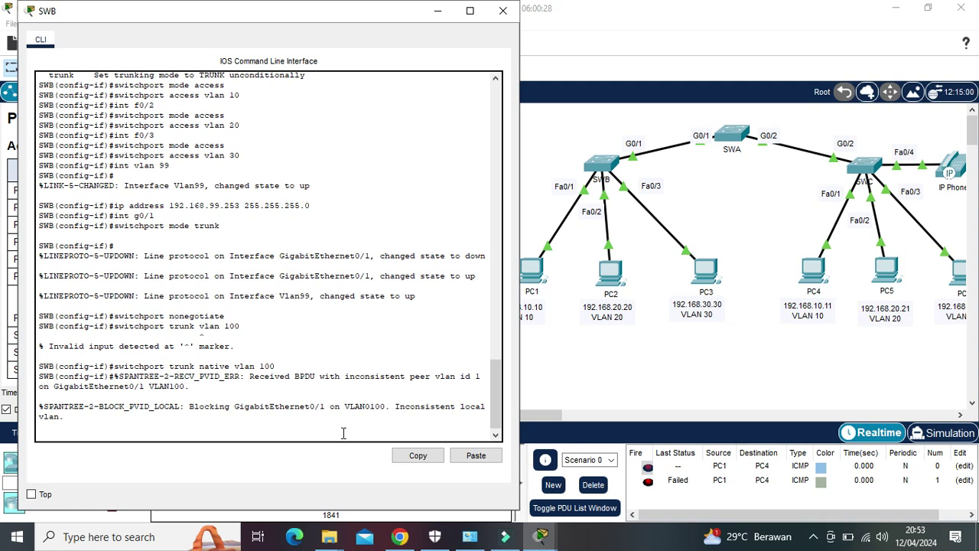
{"action": "key", "text": "Return"}
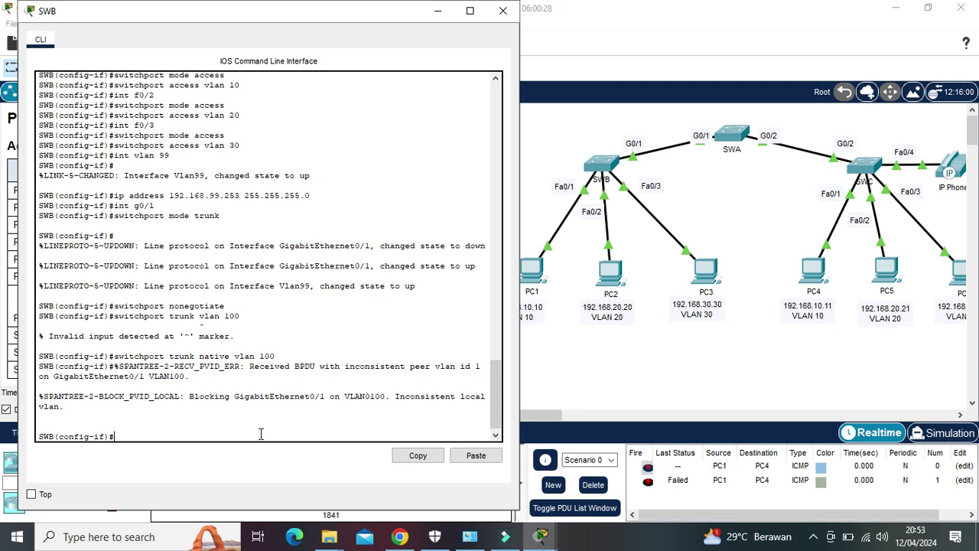
Set SWA's interface g0/1 to trunk mode and turn off trunk negotiation with switchport nonegotiate.
{"action": "left_click", "coordinate": [439, 11]}
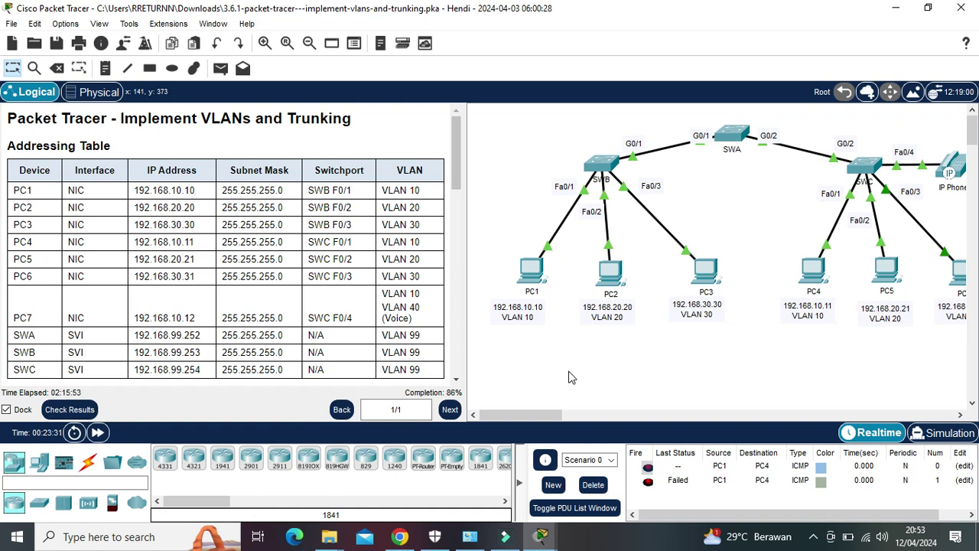
{"action": "mouse_move", "coordinate": [546, 542]}
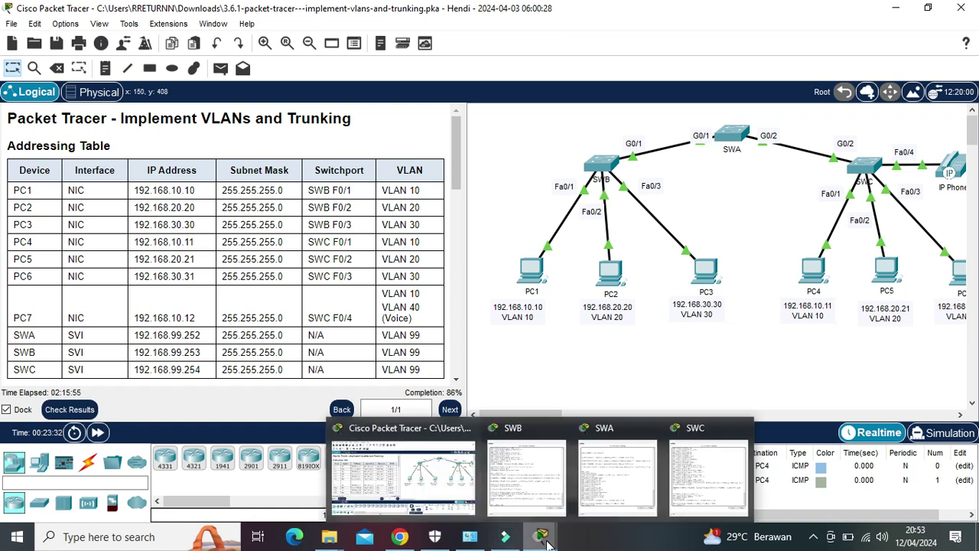
{"action": "left_click", "coordinate": [616, 476]}
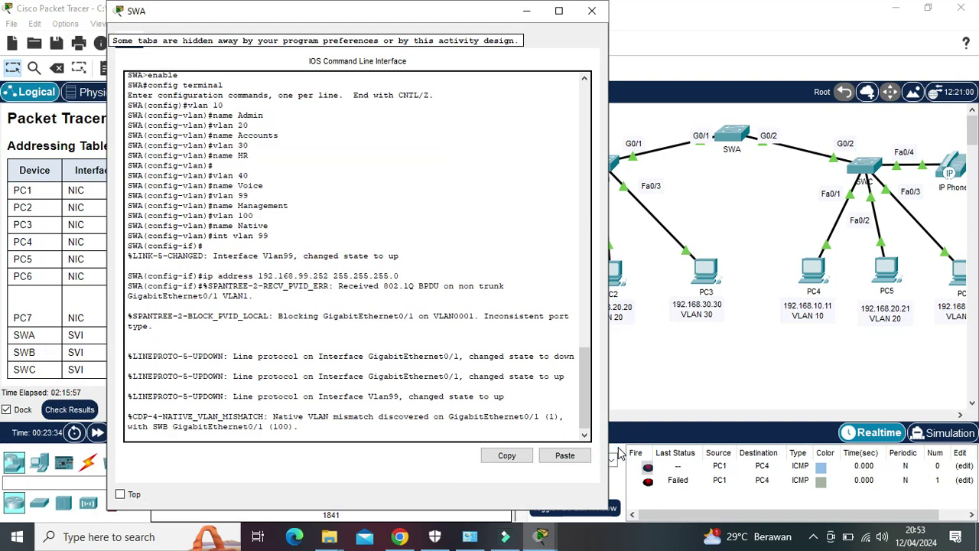
{"action": "left_click_drag", "start_coordinate": [436, 17], "coordinate": [406, 17]}
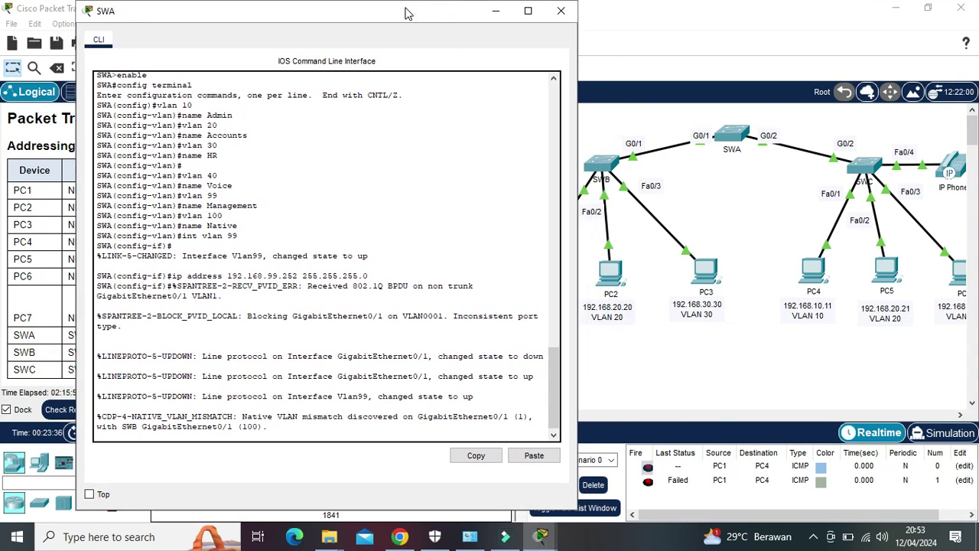
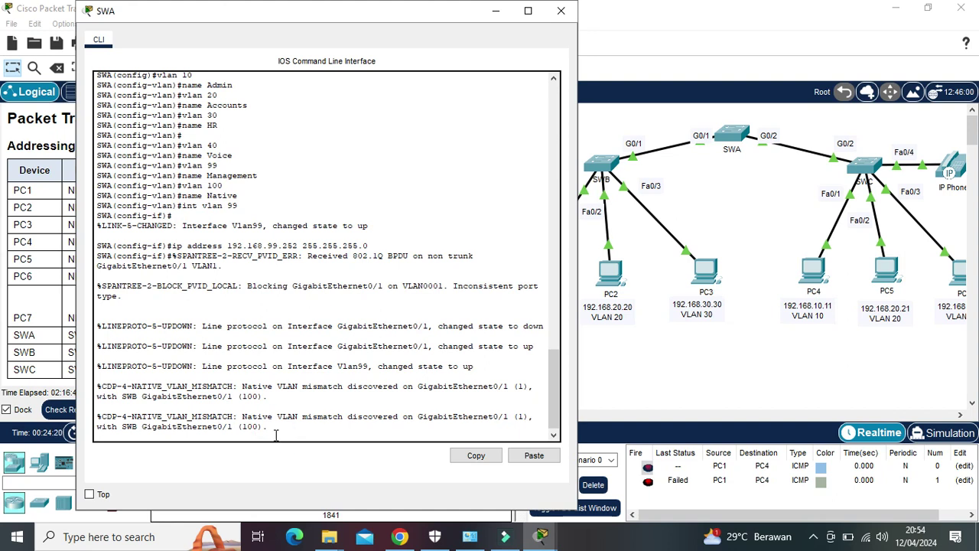
{"action": "key", "text": "Return"}
{"action": "type", "text": "int"}
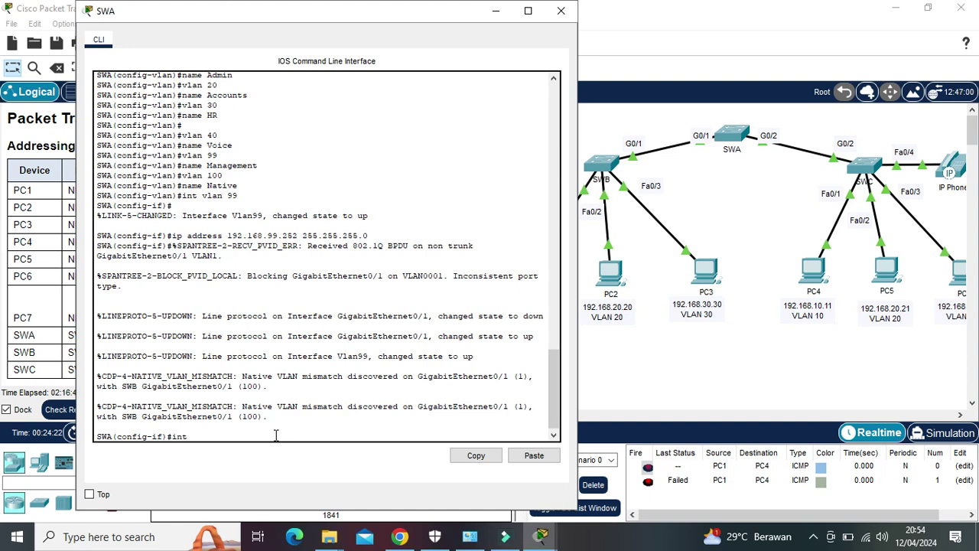
{"action": "type", "text": " g0/1"}
{"action": "key", "text": "Return"}
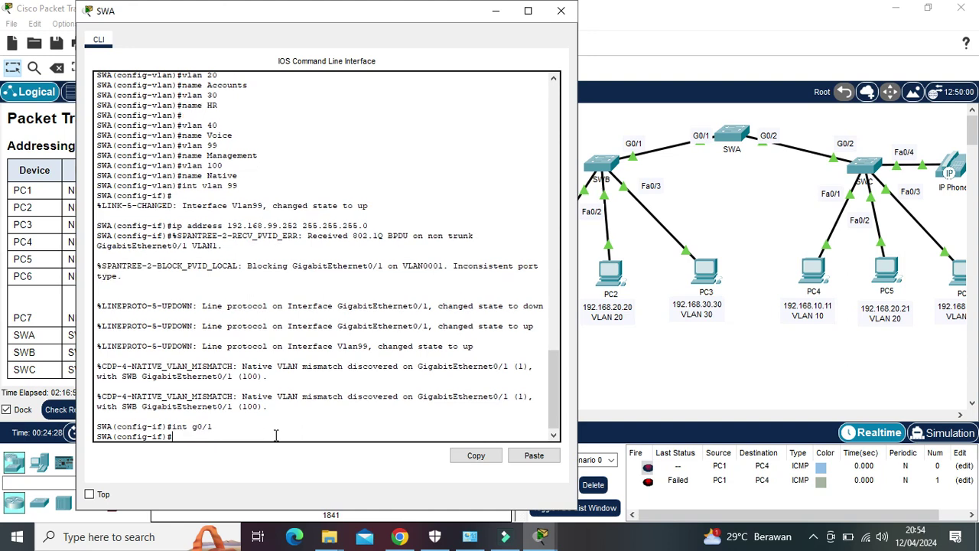
{"action": "type", "text": "switchport mode trunk"}
{"action": "key", "text": "Return"}
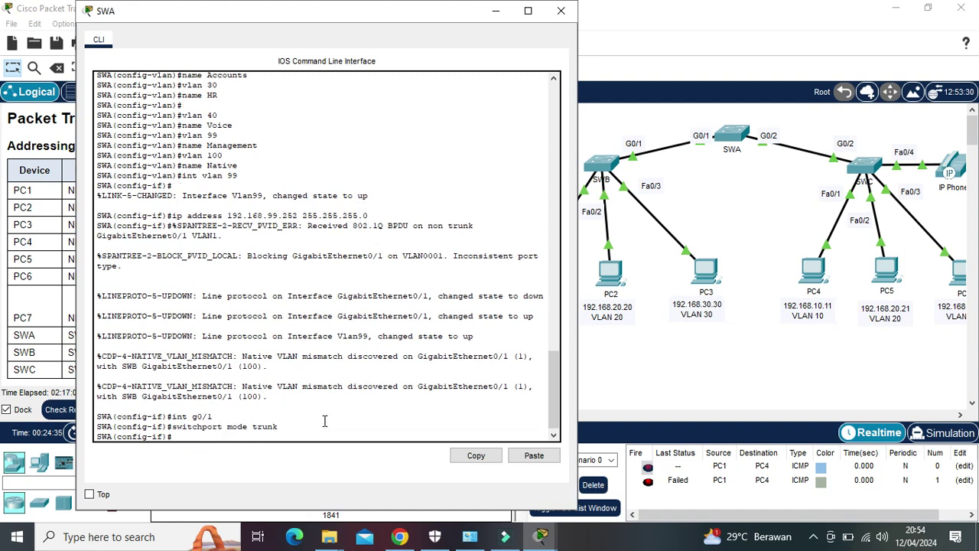
{"action": "type", "text": "switchport nonegotiate"}
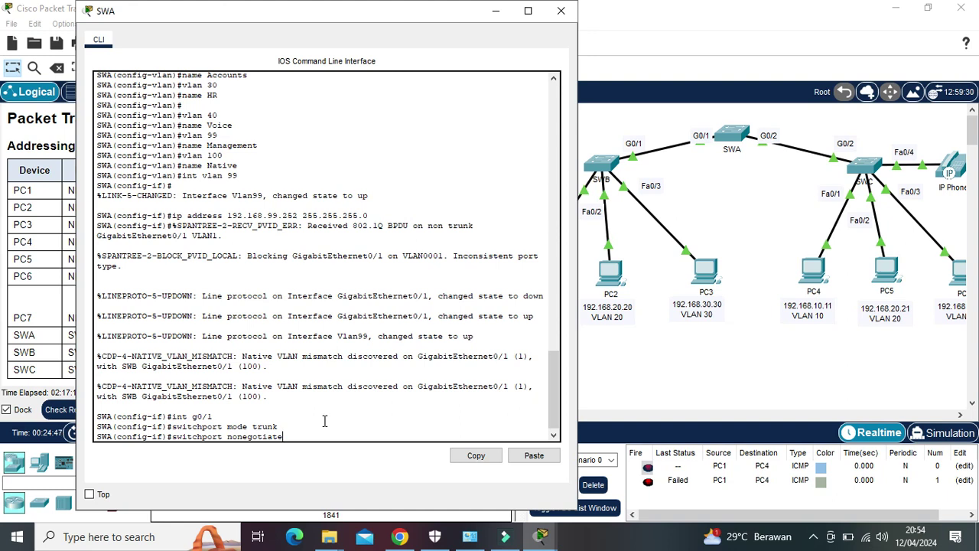
{"action": "key", "text": "Return"}
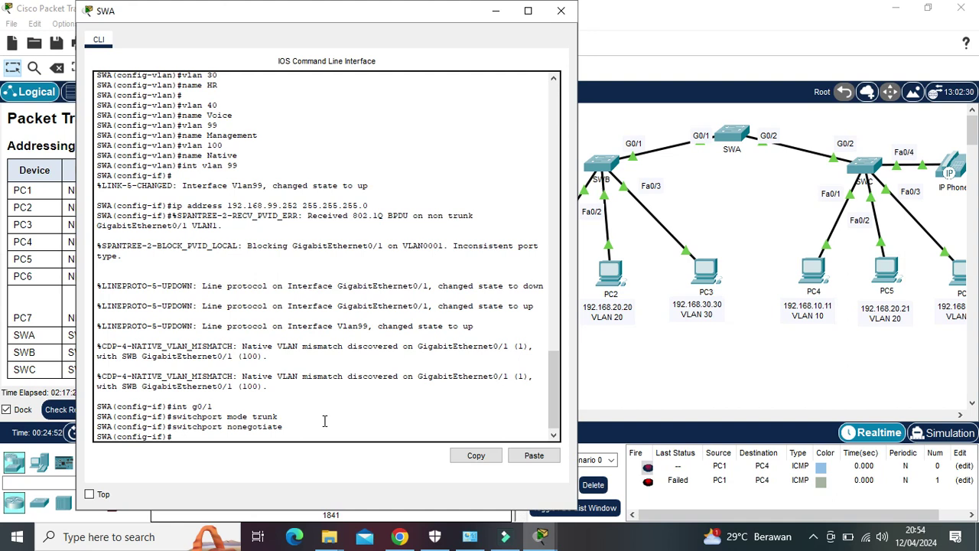
Set VLAN 100 as the native VLAN on SWA's g0/1 trunk.
{"action": "type", "text": "switchport trunk native v"}
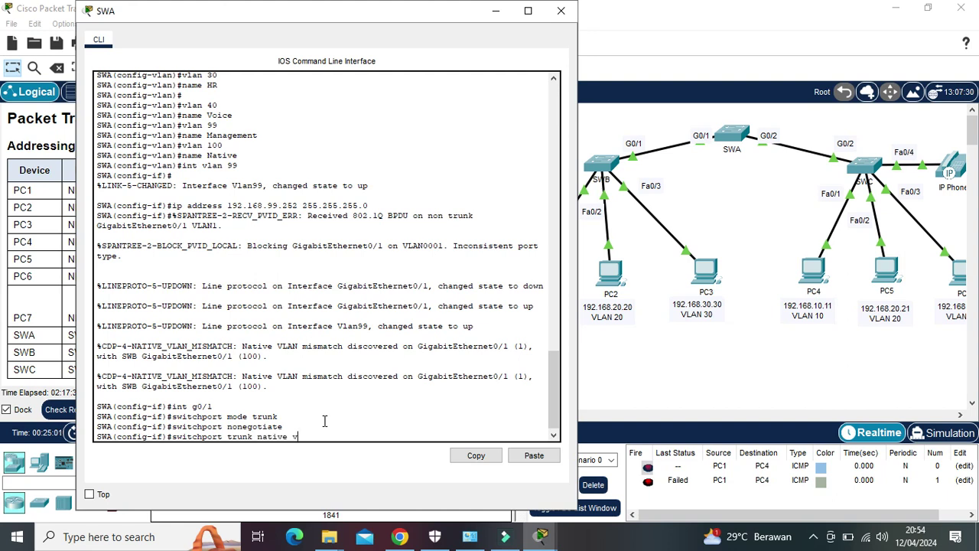
{"action": "type", "text": "lan 100"}
{"action": "key", "text": "Return"}
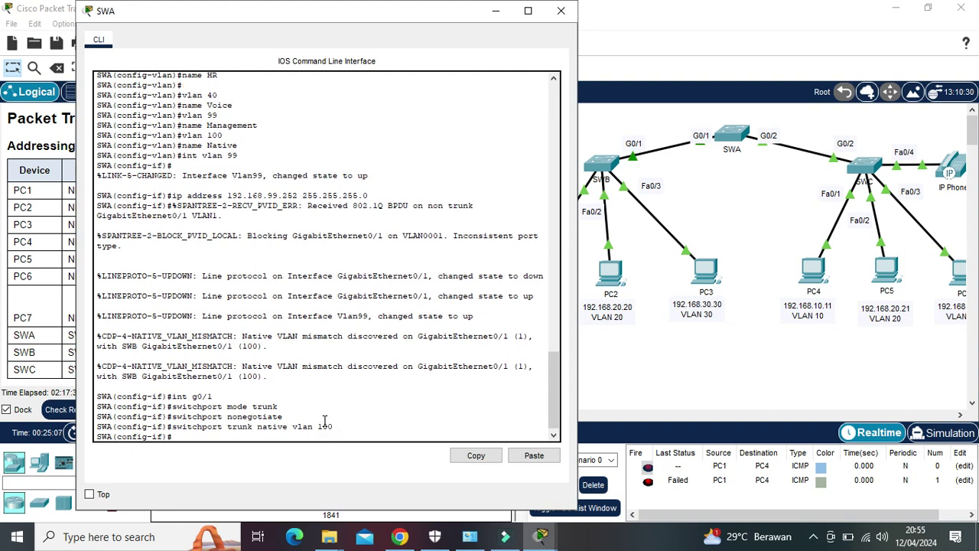
{"action": "left_click_drag", "start_coordinate": [354, 20], "coordinate": [386, 6]}
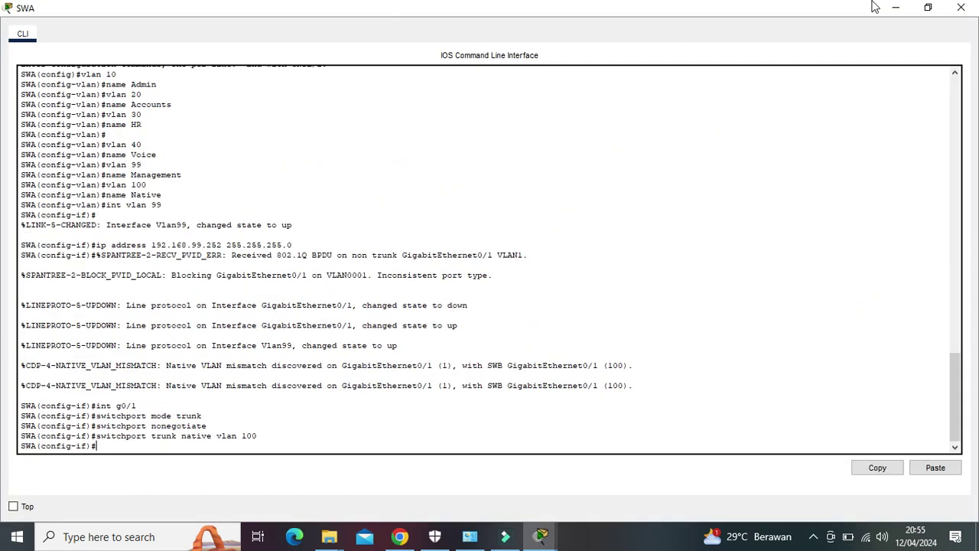
{"action": "left_click", "coordinate": [928, 7]}
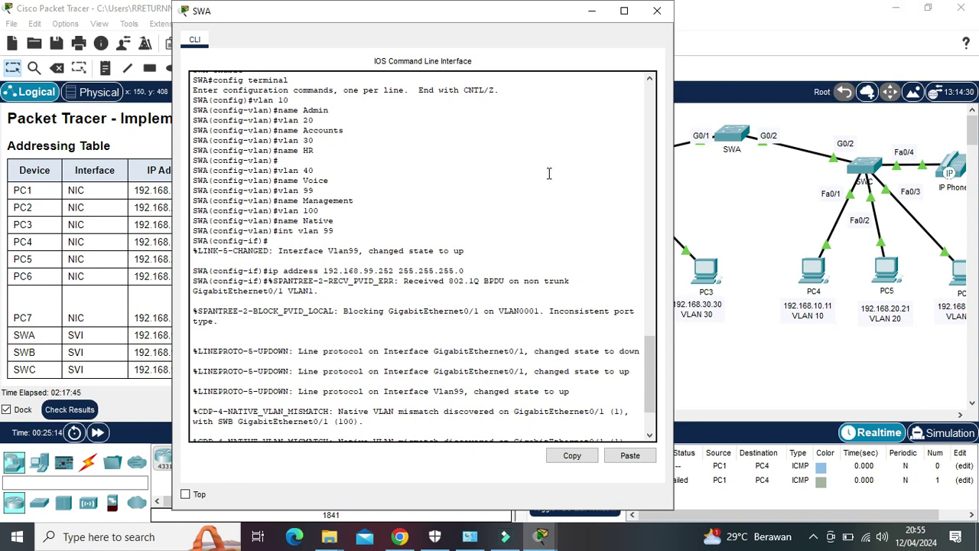
Check SWB's command line for console messages about the g0/1 trunk and its native VLAN.
{"action": "mouse_move", "coordinate": [543, 543]}
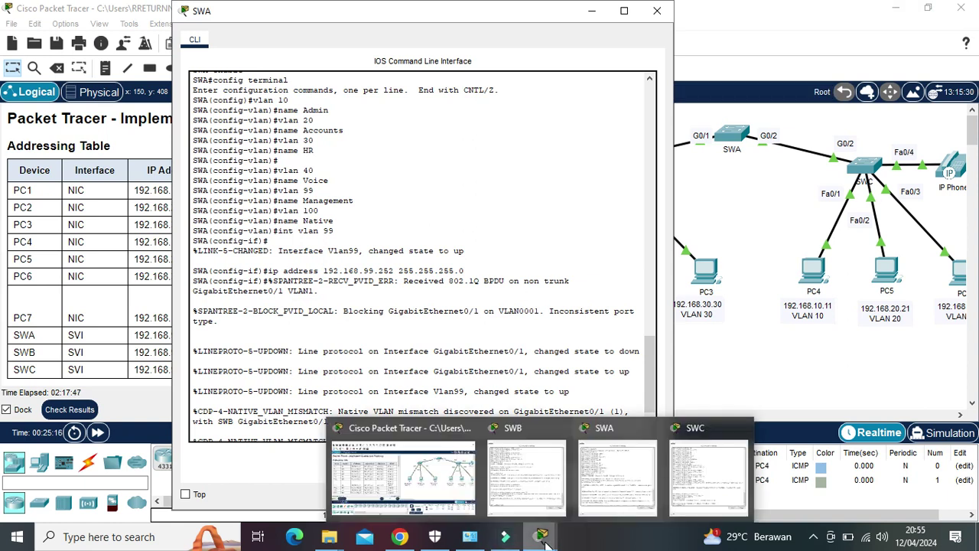
{"action": "left_click", "coordinate": [511, 477]}
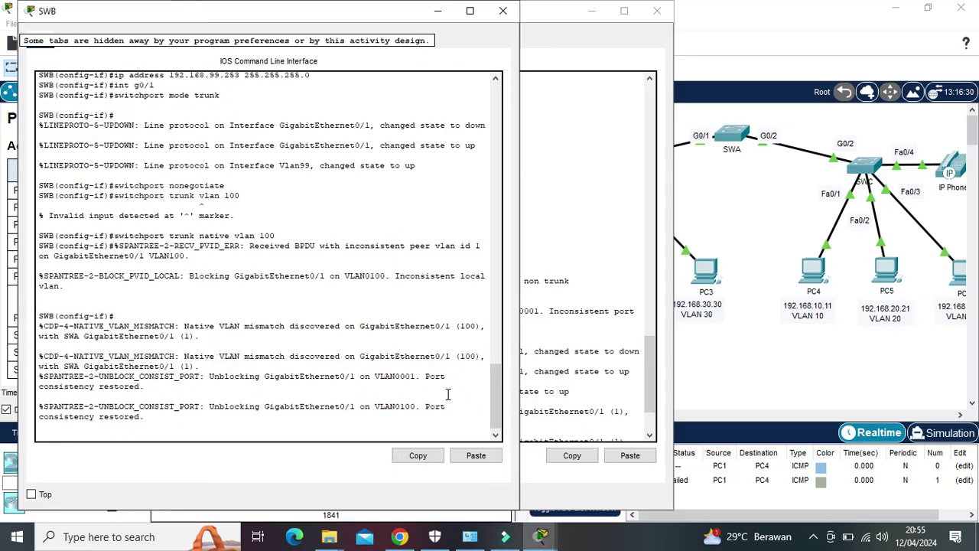
{"action": "scroll", "coordinate": [490, 406], "scroll_direction": "down", "scroll_amount": 1}
{"action": "key", "text": "Return"}
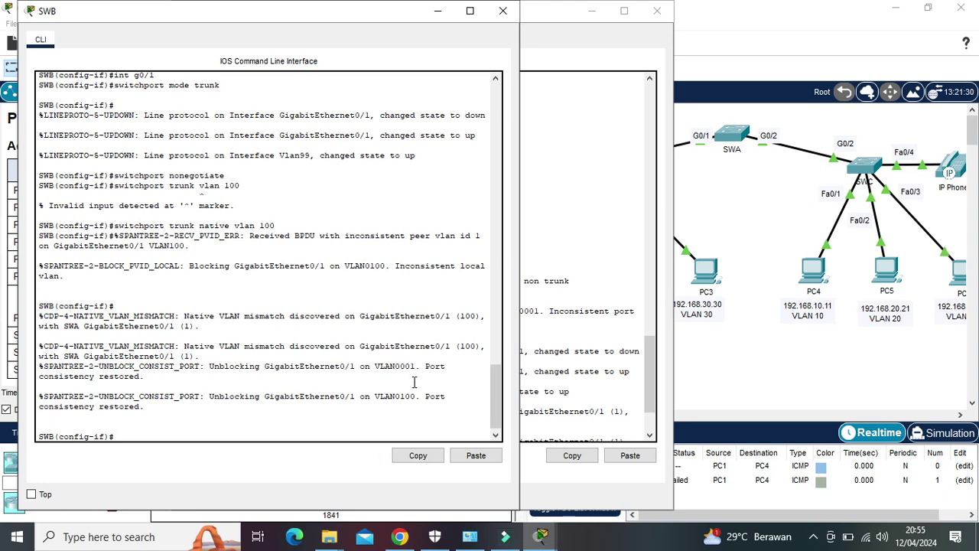
{"action": "left_click", "coordinate": [438, 11]}
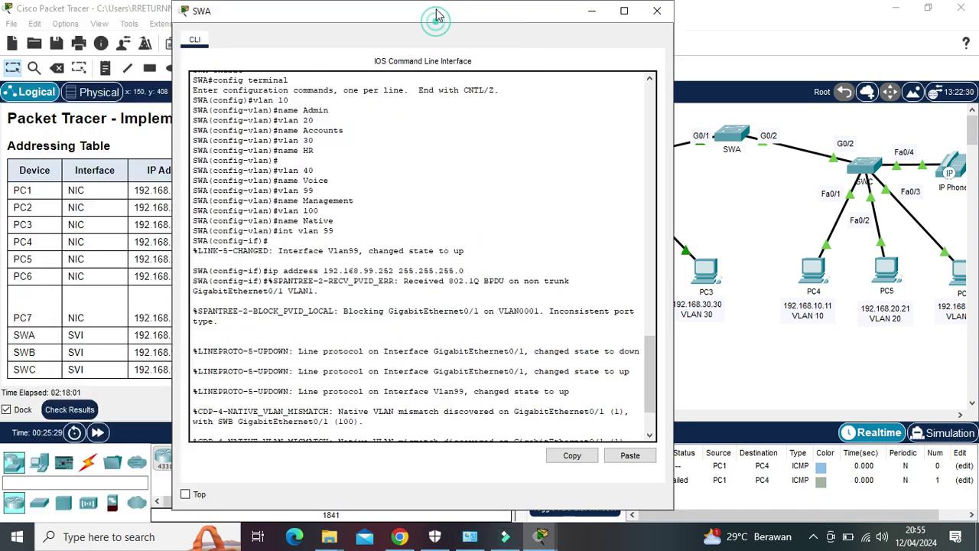
Return to SWA's command line and end configuration mode to reach the privileged EXEC prompt.
{"action": "left_click_drag", "start_coordinate": [437, 13], "coordinate": [425, 21]}
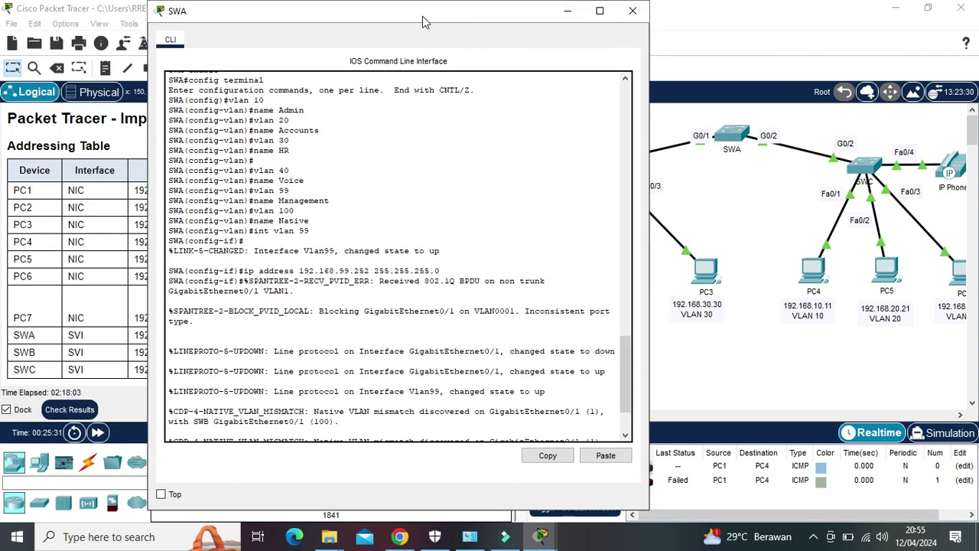
{"action": "type", "text": "int g0/1 switchport mode trunk switchport nonegotiate switchport trunk native vlan 100"}
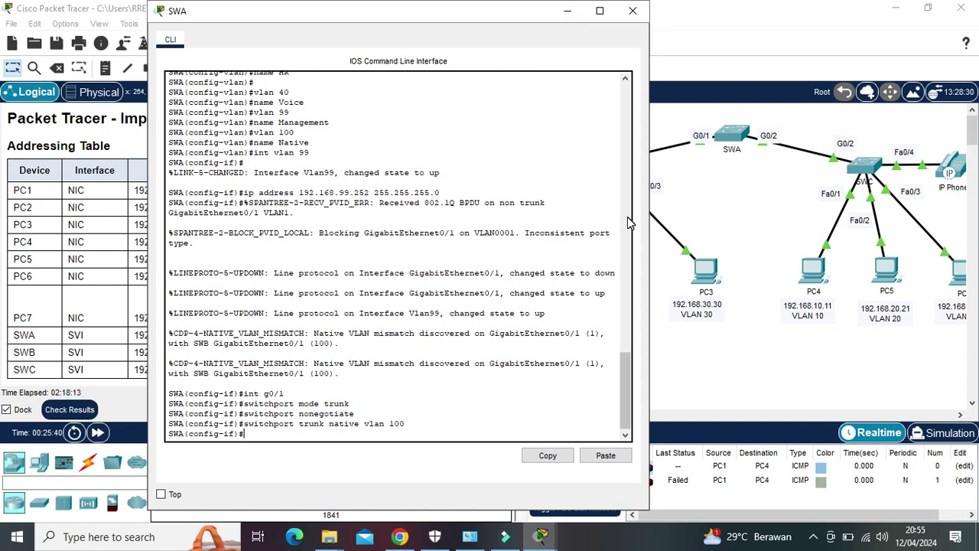
{"action": "left_click_drag", "start_coordinate": [496, 11], "coordinate": [366, 11]}
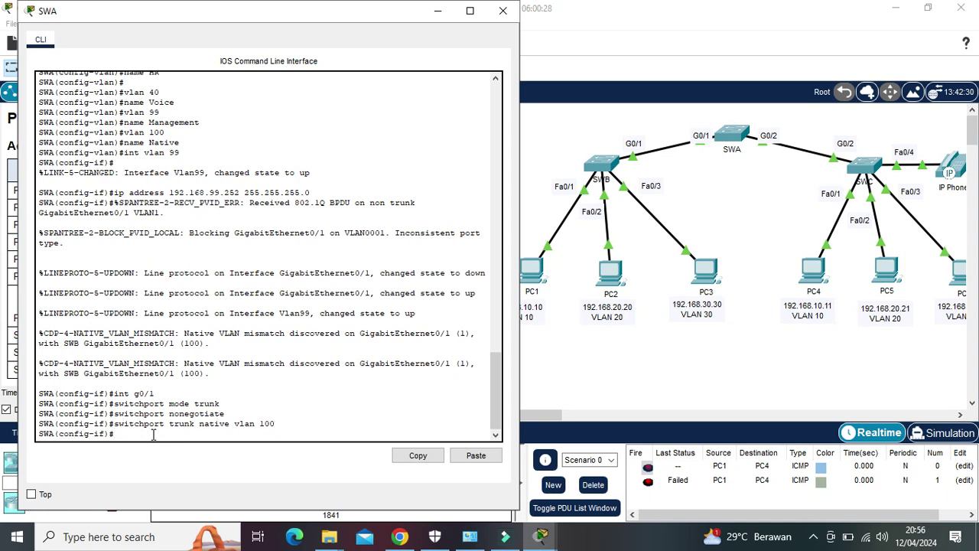
{"action": "type", "text": "end"}
{"action": "key", "text": "Return"}
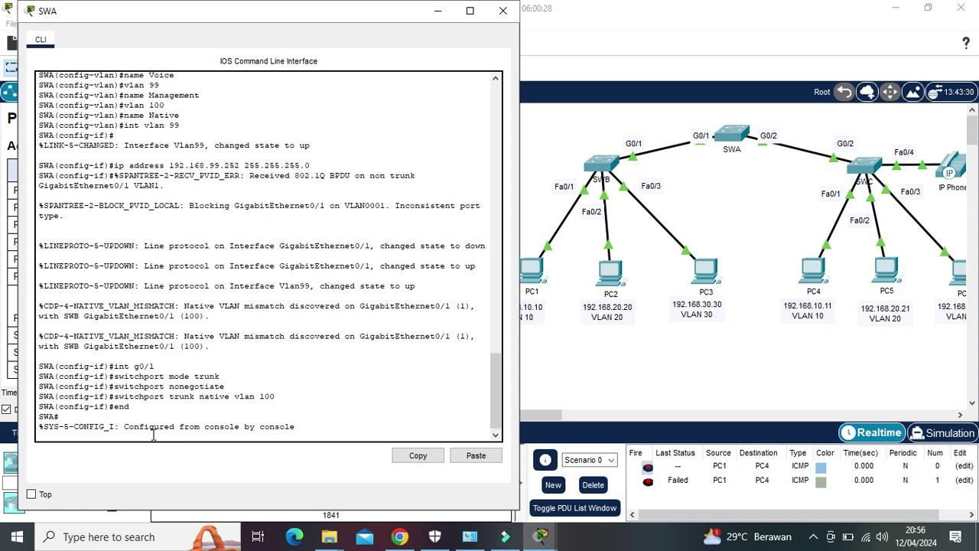
{"action": "key", "text": "Return"}
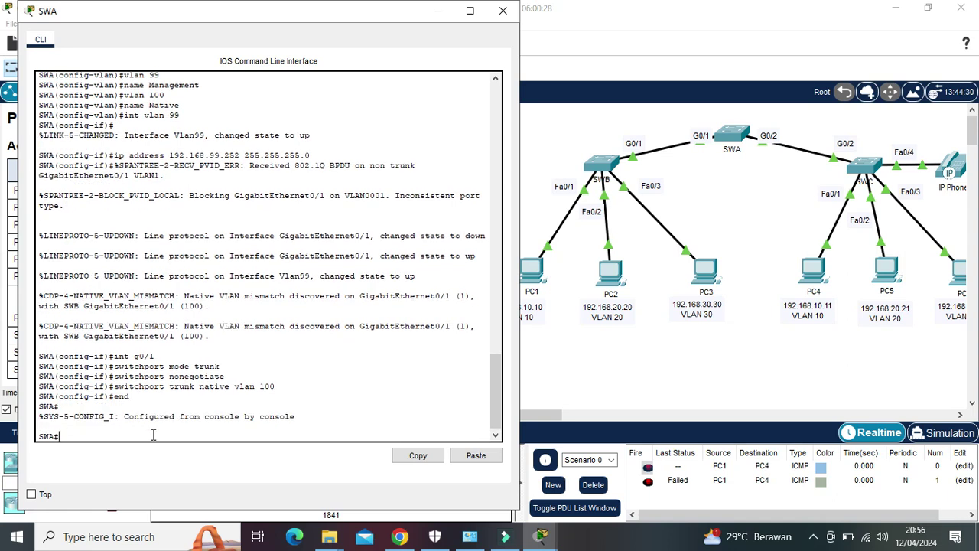
{"action": "type", "text": "write"}
{"action": "key", "text": "BackSpace"}
{"action": "key", "text": "BackSpace"}
{"action": "key", "text": "BackSpace"}
{"action": "key", "text": "BackSpace"}
{"action": "key", "text": "BackSpace"}
Display the switchport settings of SWA's interface g0/2 and check its administrative mode, reading through to the end of the output.
{"action": "type", "text": "show"}
{"action": "type", "text": "interfaces g0/2 switchport"}
{"action": "key", "text": "Return"}
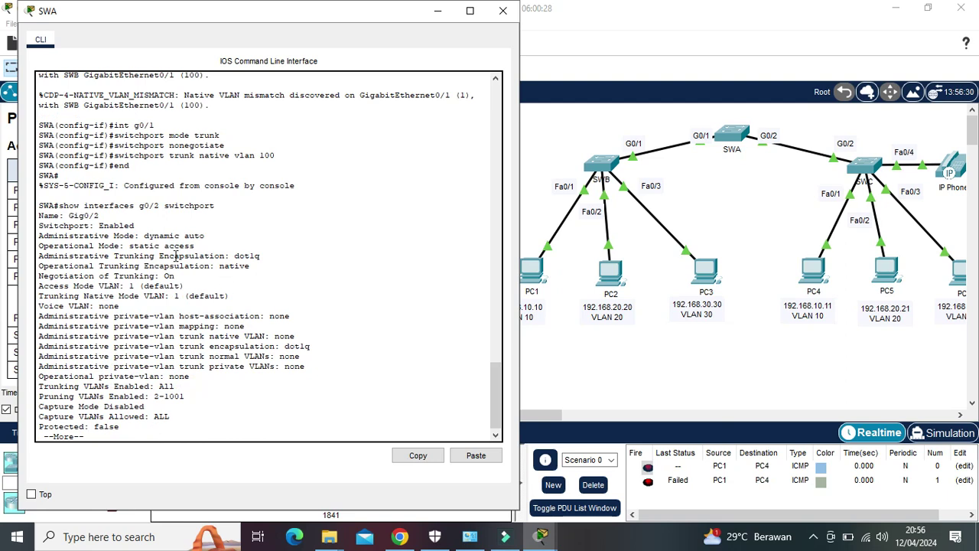
{"action": "left_click_drag", "start_coordinate": [205, 235], "coordinate": [145, 238]}
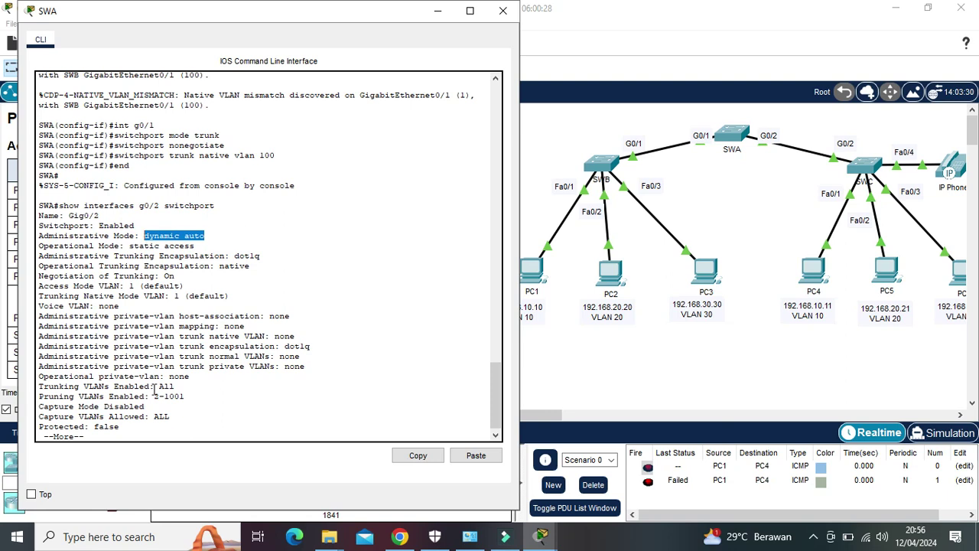
{"action": "left_click", "coordinate": [137, 435]}
{"action": "key", "text": "Return"}
{"action": "key", "text": "Return"}
{"action": "key", "text": "Return"}
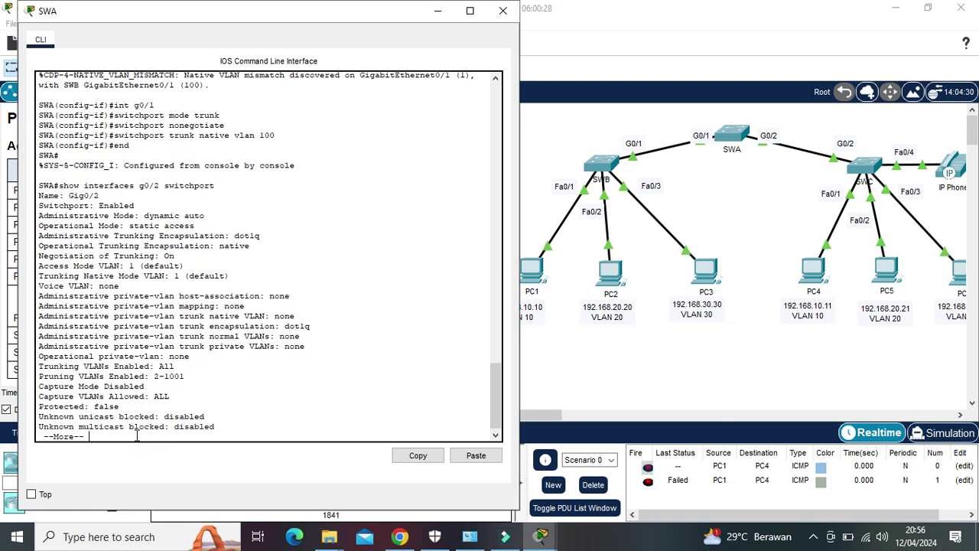
{"action": "key", "text": "Return"}
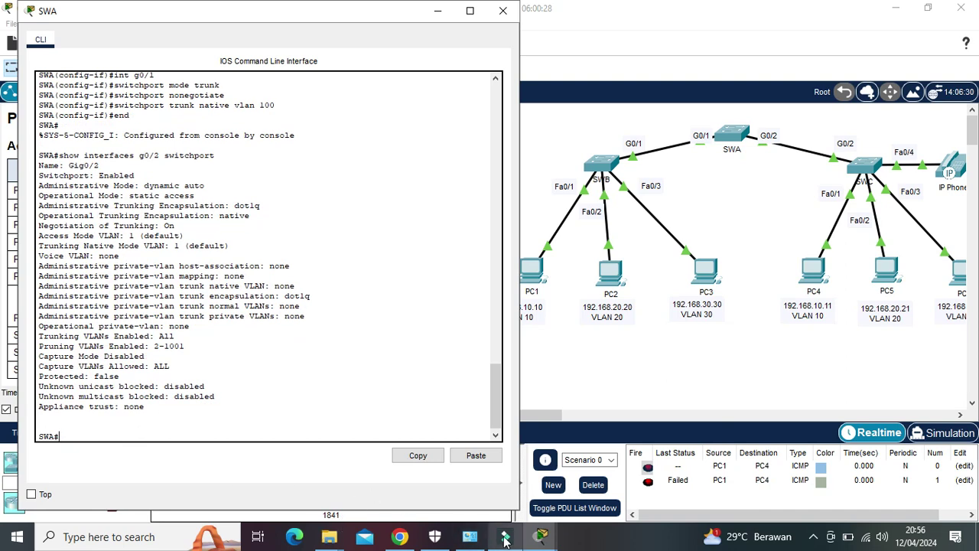
Open SWC's command line and end configuration mode to reach the privileged EXEC prompt.
{"action": "mouse_move", "coordinate": [472, 540]}
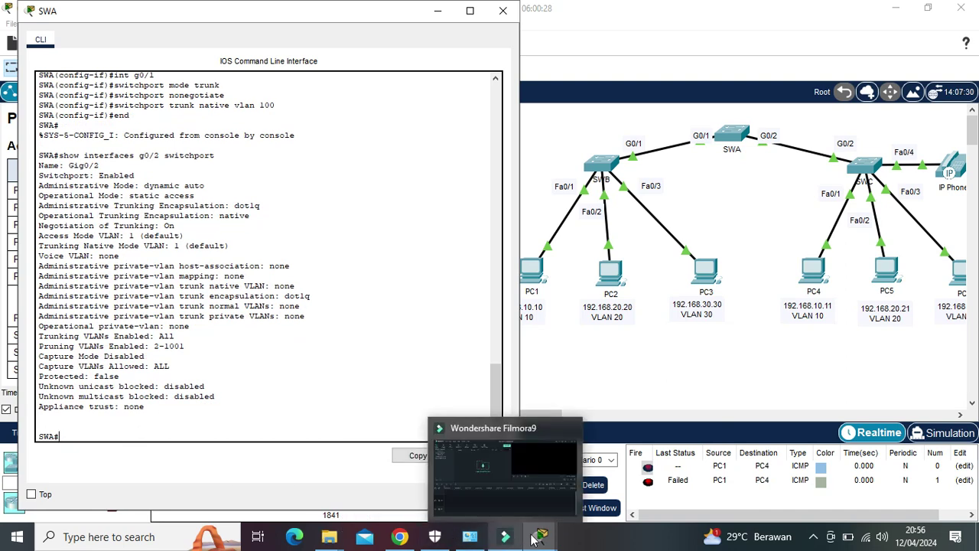
{"action": "mouse_move", "coordinate": [554, 542]}
{"action": "mouse_move", "coordinate": [674, 457]}
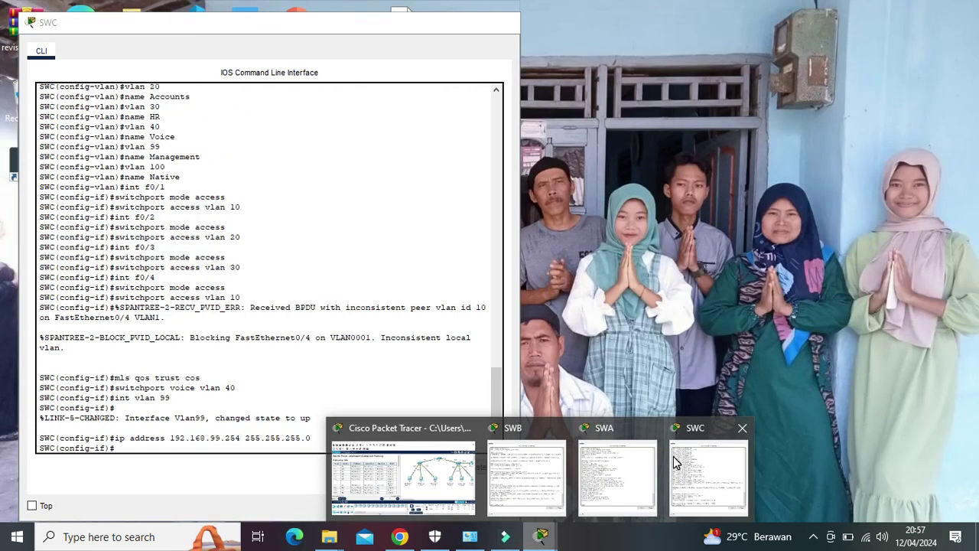
{"action": "left_click", "coordinate": [673, 456]}
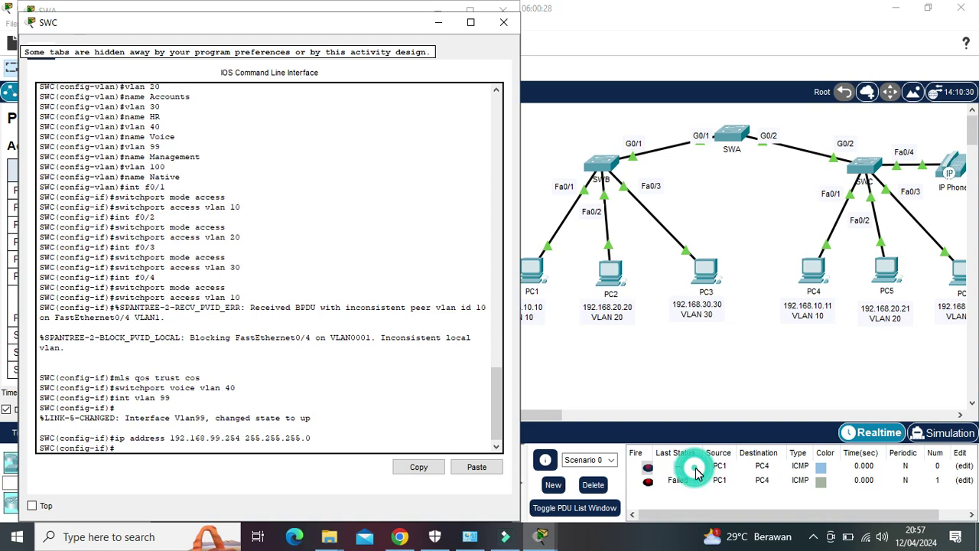
{"action": "left_click", "coordinate": [222, 448]}
{"action": "type", "text": "end"}
{"action": "key", "text": "Return"}
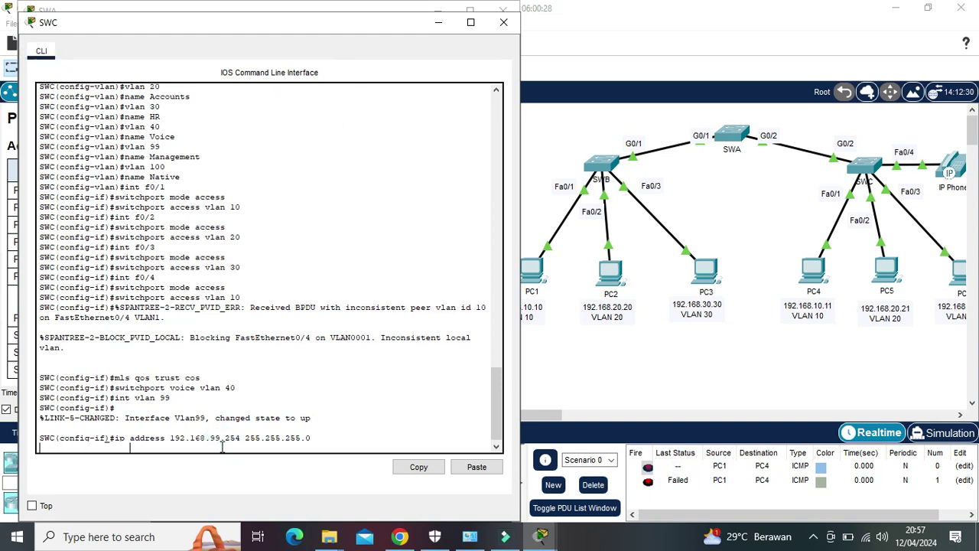
{"action": "key", "text": "Return"}
Display the switchport settings of SWC's interface g0/2 and place its window beside SWA's for comparison.
{"action": "type", "text": "show "}
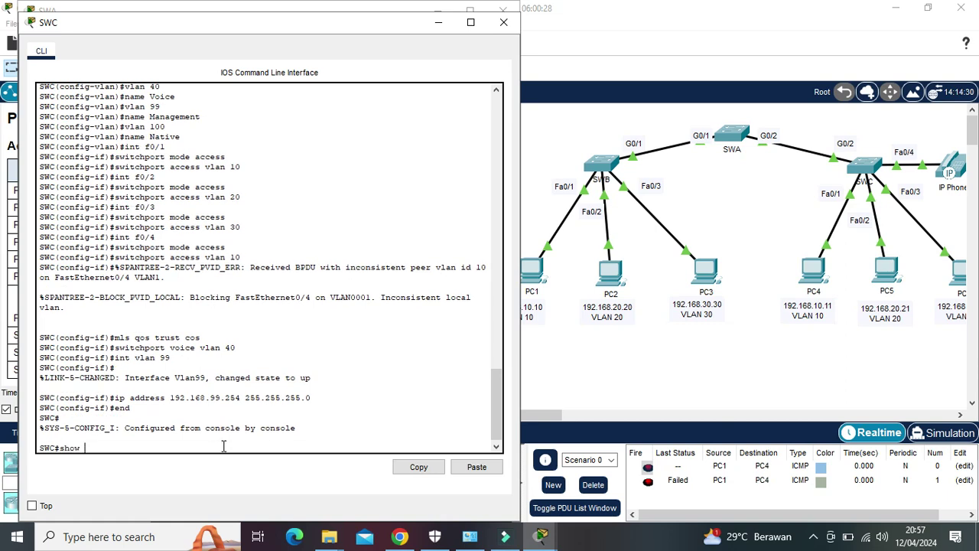
{"action": "type", "text": "interfaces g0/2 switchport"}
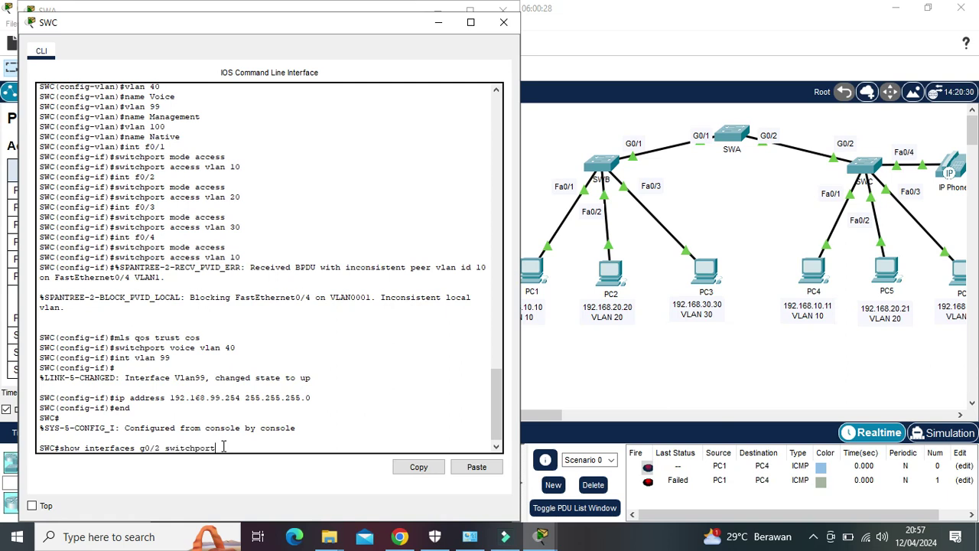
{"action": "key", "text": "Return"}
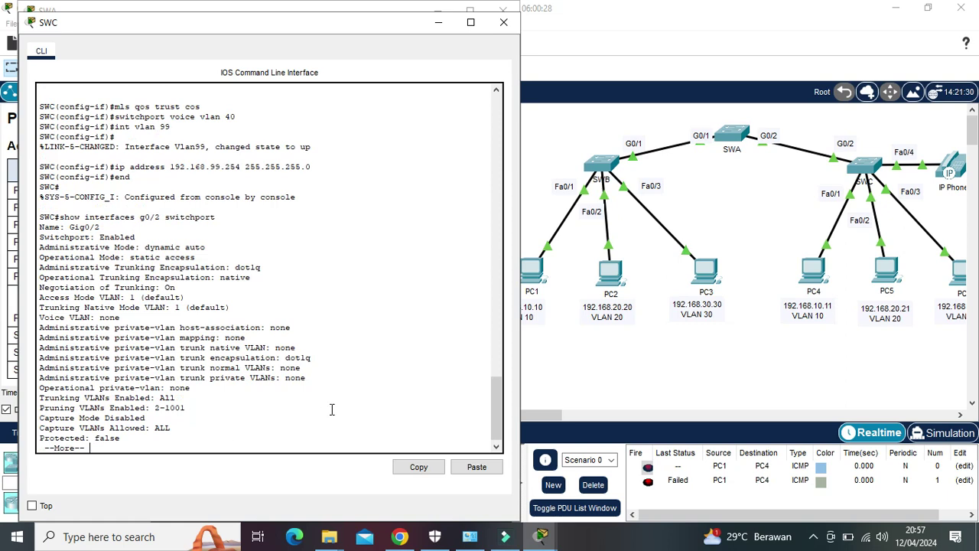
{"action": "left_click_drag", "start_coordinate": [280, 30], "coordinate": [729, 26]}
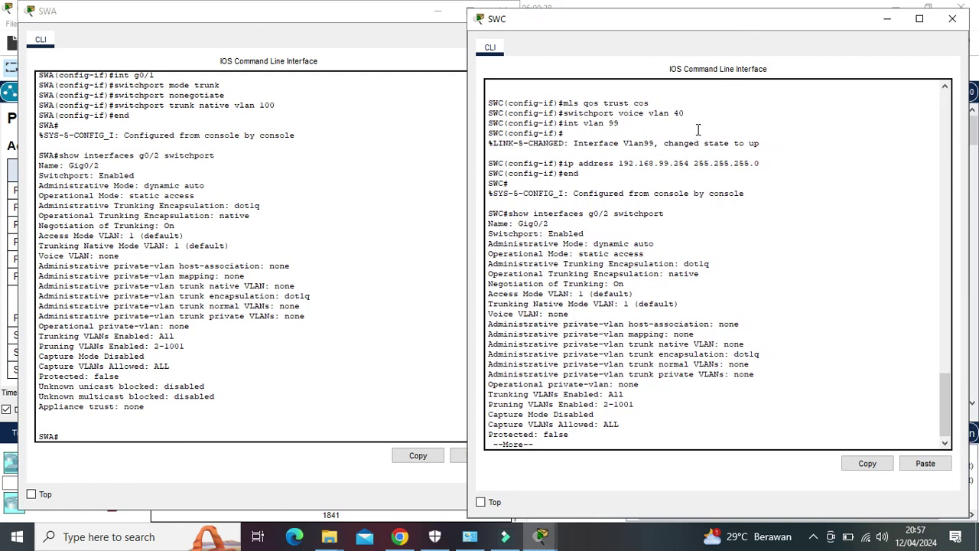
Compare the administrative mode of interface g0/2 on SWC and SWA, then minimise the SWC window.
{"action": "left_click_drag", "start_coordinate": [656, 243], "coordinate": [593, 247]}
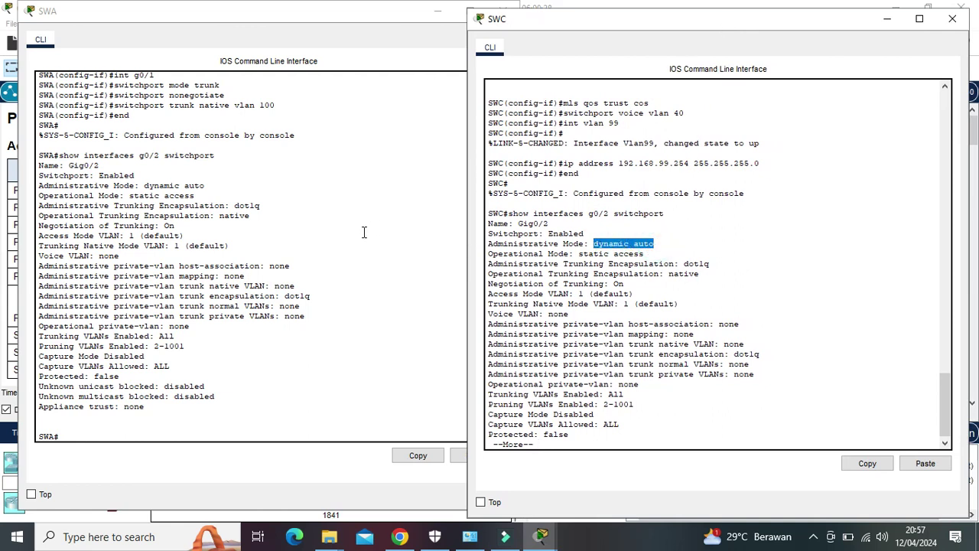
{"action": "left_click", "coordinate": [207, 185]}
{"action": "left_click_drag", "start_coordinate": [206, 185], "coordinate": [147, 188]}
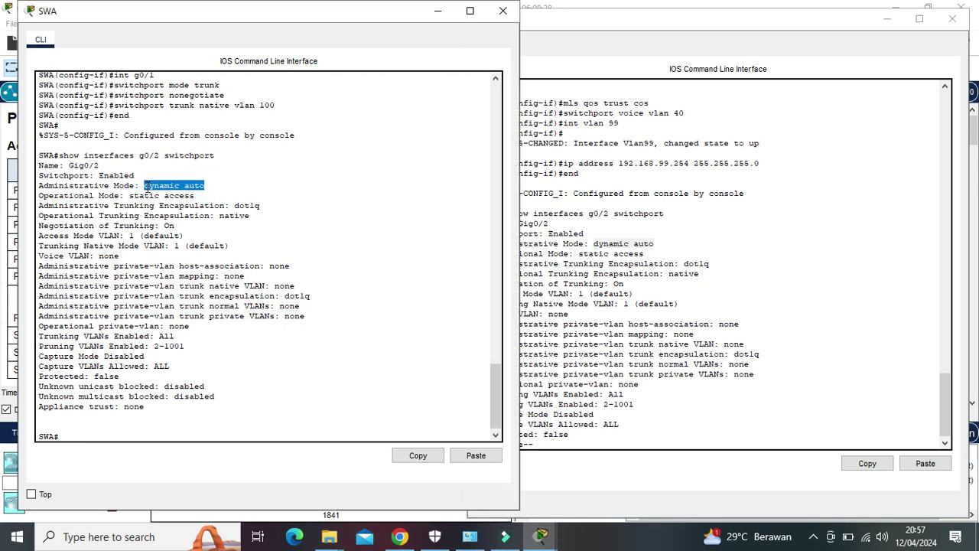
{"action": "left_click", "coordinate": [254, 195]}
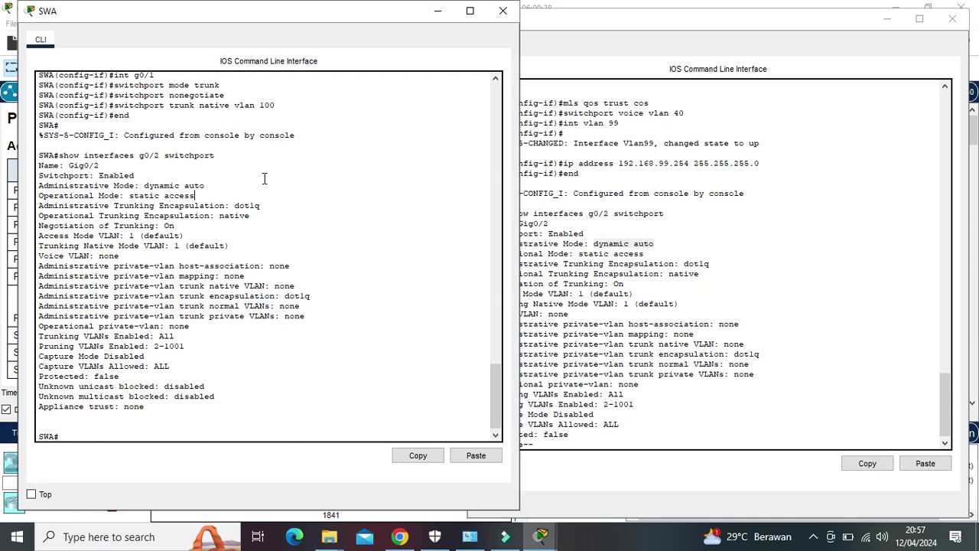
{"action": "left_click", "coordinate": [768, 21]}
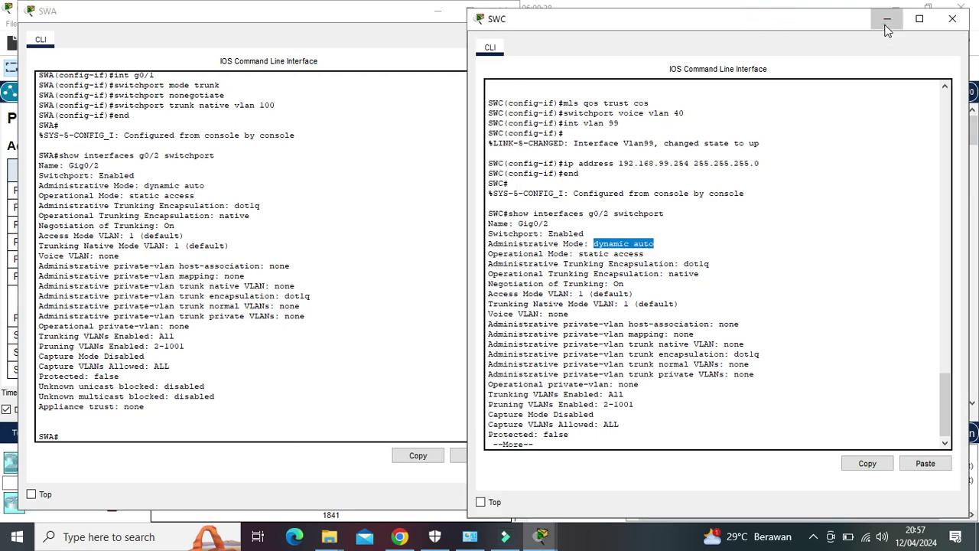
{"action": "left_click", "coordinate": [886, 20]}
Enter global configuration mode on SWA and open interface g0/2 for configuration.
{"action": "left_click_drag", "start_coordinate": [393, 19], "coordinate": [380, 24]}
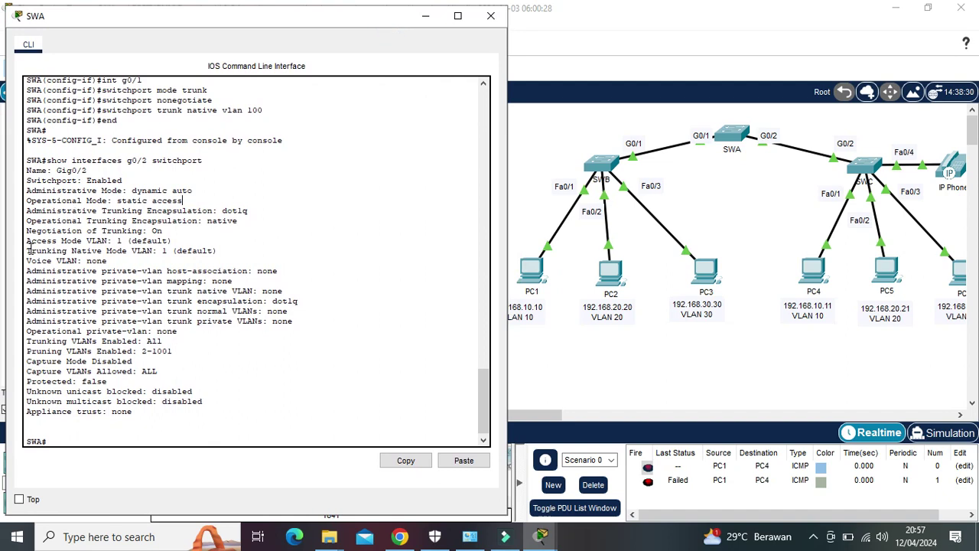
{"action": "left_click", "coordinate": [87, 441]}
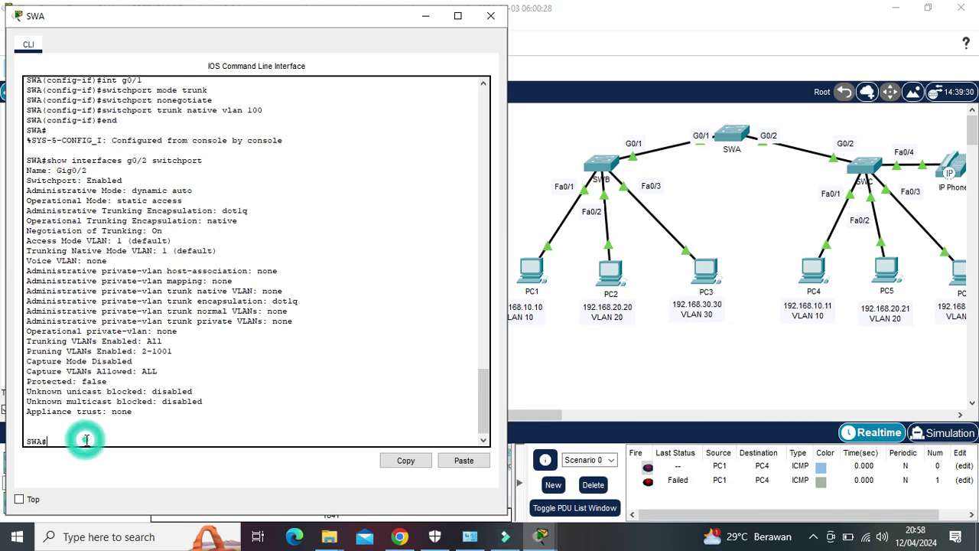
{"action": "type", "text": "config"}
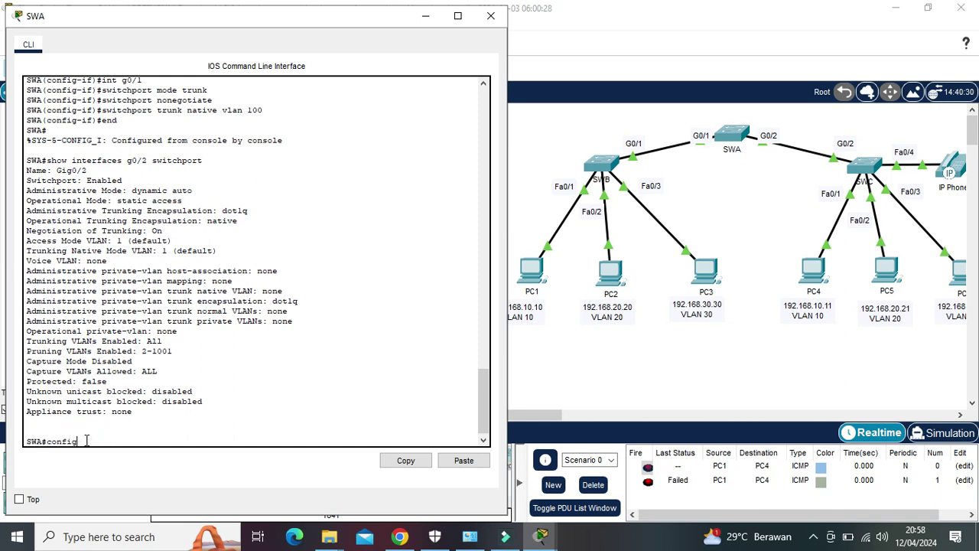
{"action": "type", "text": " terminal"}
{"action": "key", "text": "Return"}
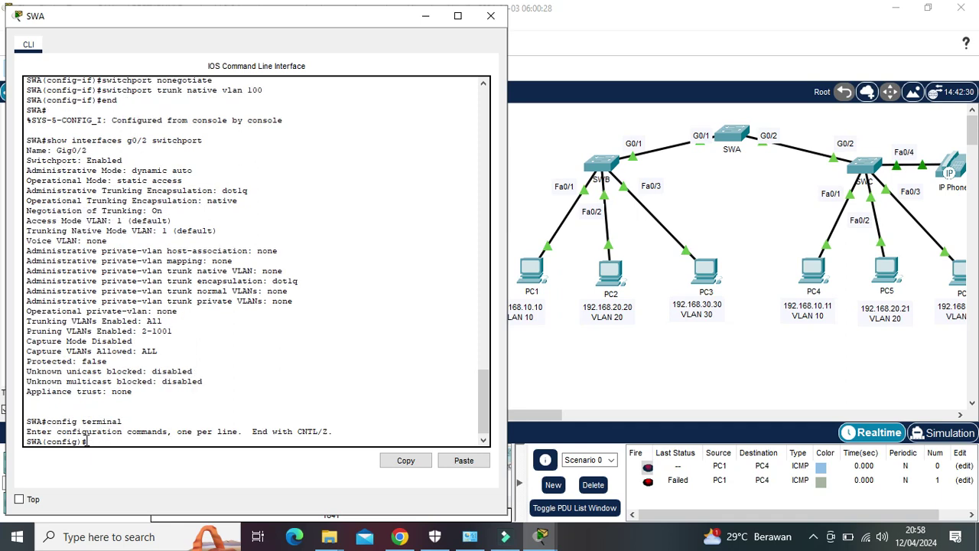
{"action": "type", "text": "int g0/2"}
{"action": "key", "text": "Return"}
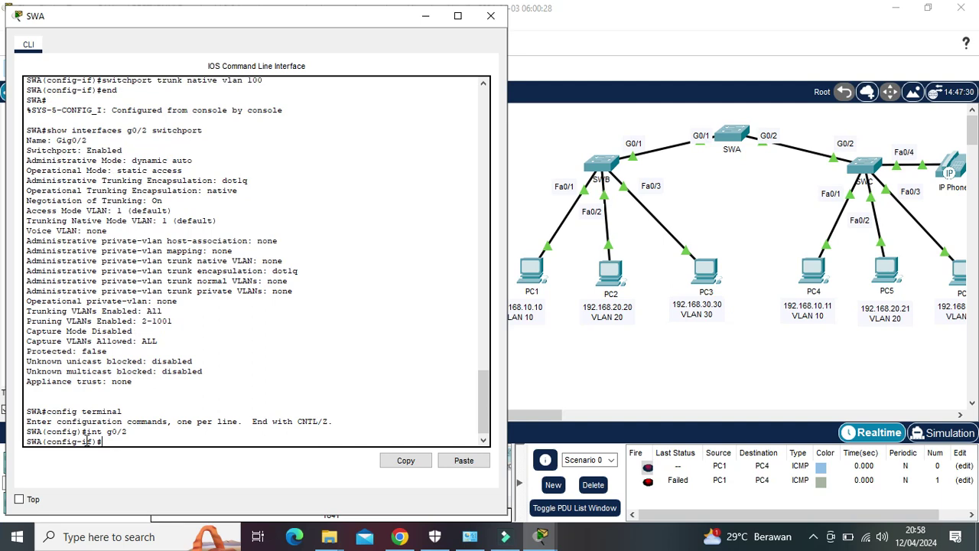
Set the switchport mode of SWA's g0/2 to dynamic desirable and return to a clean interface prompt.
{"action": "type", "text": "switchport dynamic mode"}
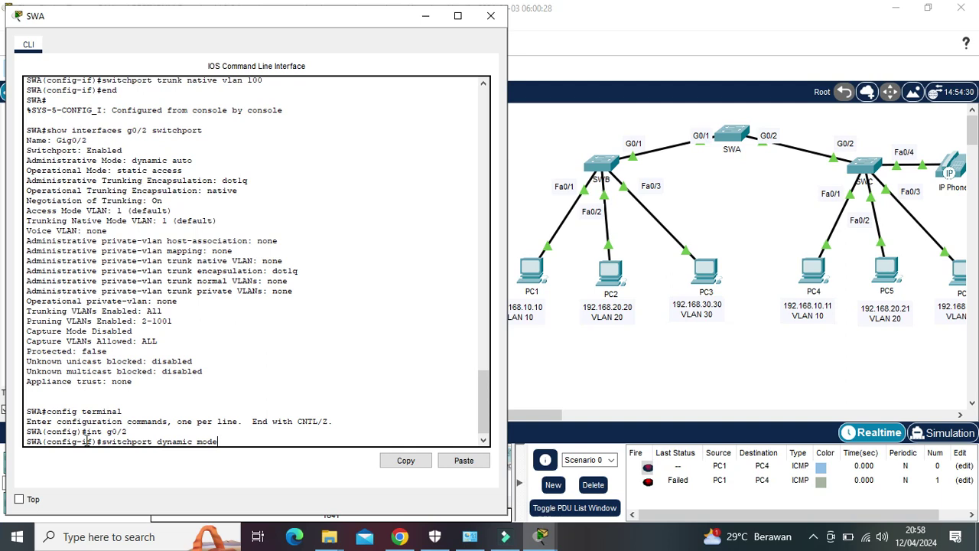
{"action": "key", "text": "BackSpace"}
{"action": "key", "text": "BackSpace"}
{"action": "key", "text": "BackSpace"}
{"action": "key", "text": "BackSpace"}
{"action": "key", "text": "BackSpace"}
{"action": "key", "text": "BackSpace"}
{"action": "type", "text": "mode dynamic desir"}
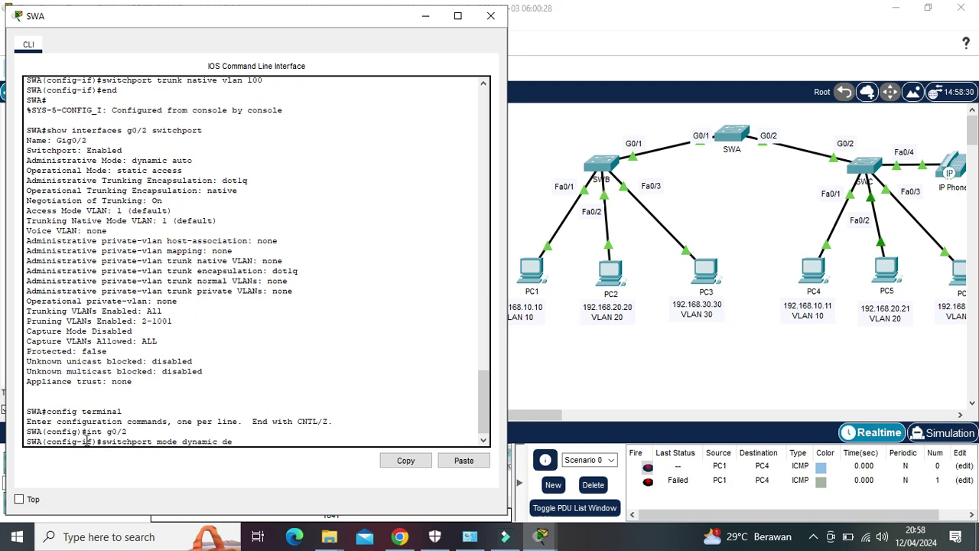
{"action": "type", "text": "able"}
{"action": "key", "text": "Return"}
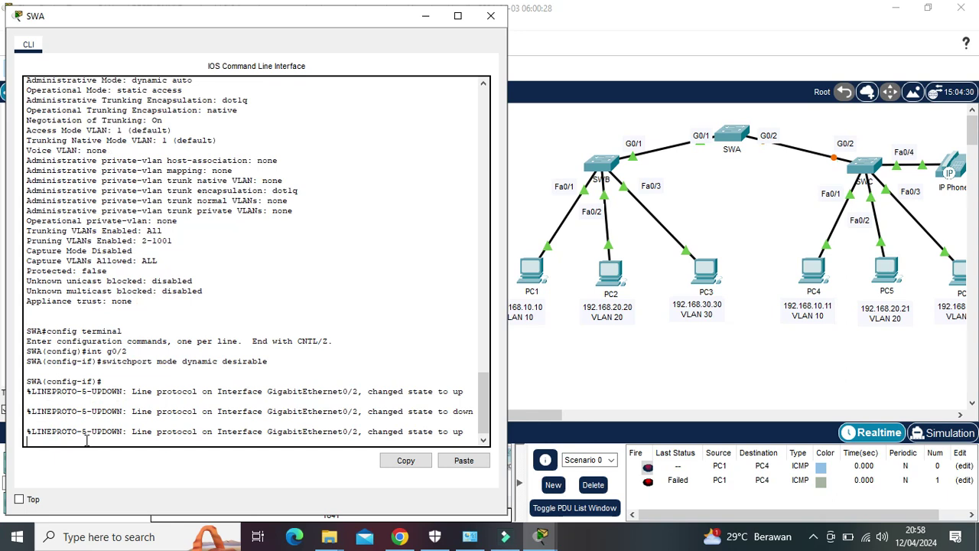
{"action": "key", "text": "Return"}
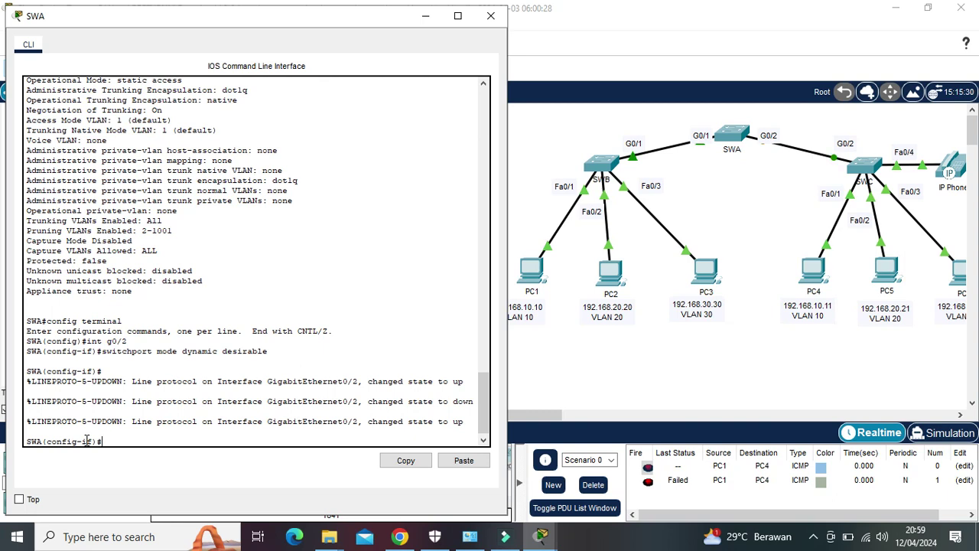
Set the trunk native VLAN of SWA's interface g0/2 to 100.
{"action": "type", "text": "switchport trun"}
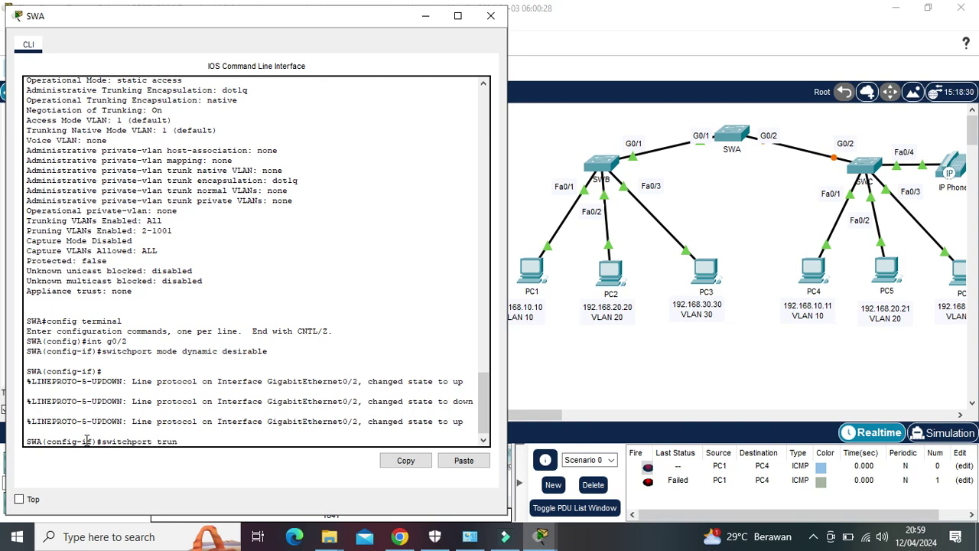
{"action": "type", "text": "k native vlan"}
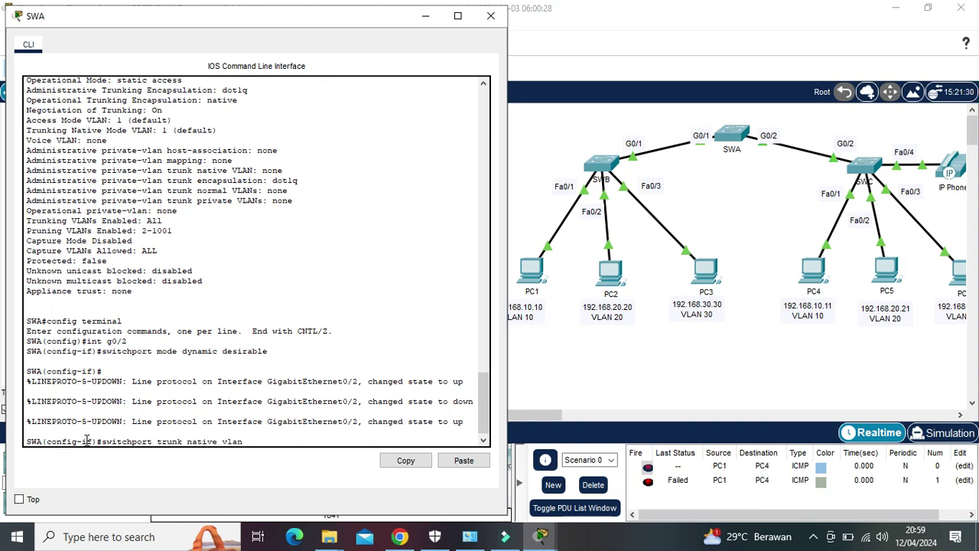
{"action": "type", "text": " 100"}
{"action": "key", "text": "Return"}
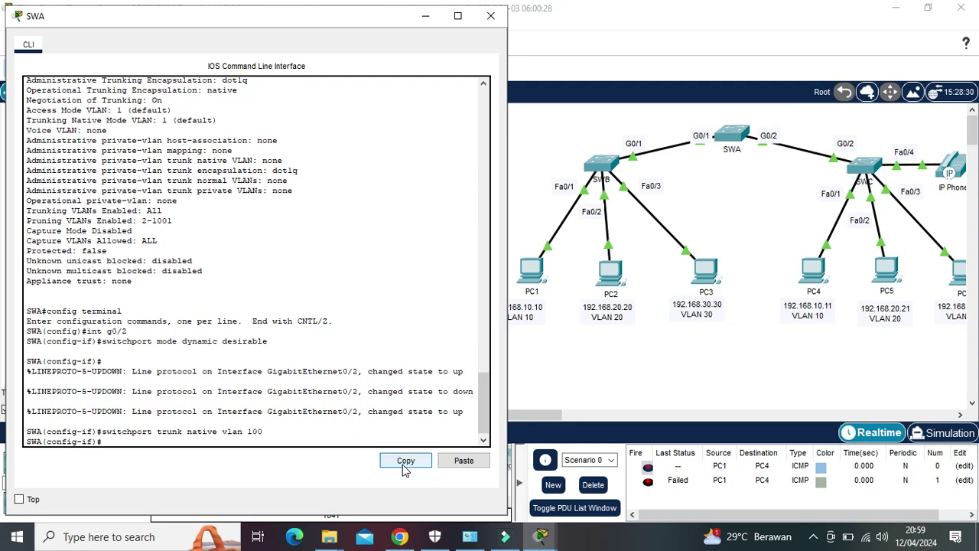
Switch to SWC's command line and page through the remaining switchport output to the privileged EXEC prompt.
{"action": "mouse_move", "coordinate": [541, 536]}
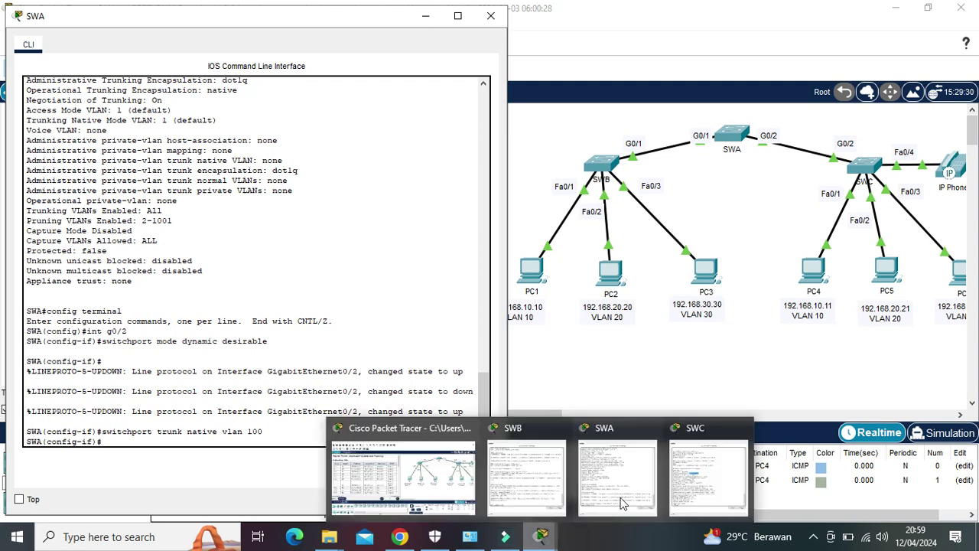
{"action": "left_click", "coordinate": [719, 476]}
{"action": "left_click", "coordinate": [642, 433]}
{"action": "key", "text": "Return"}
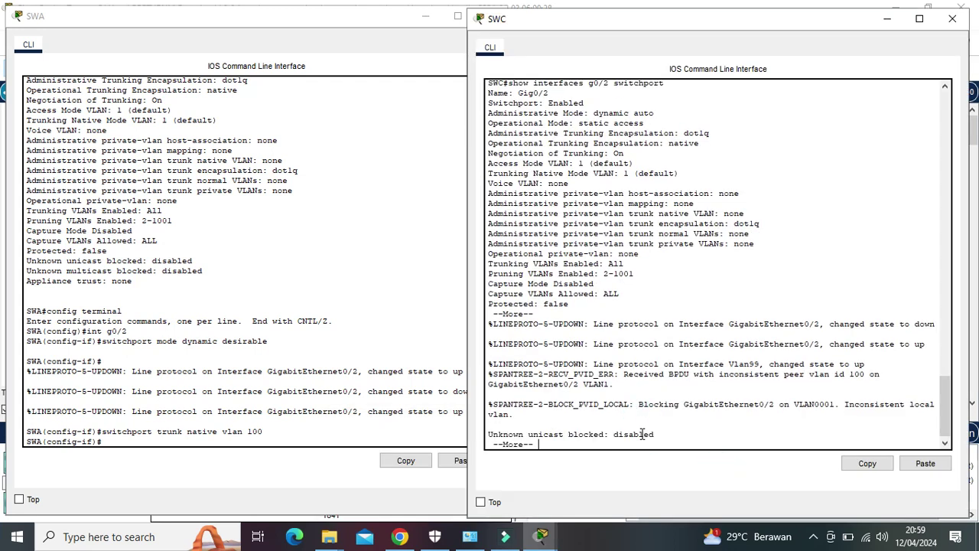
{"action": "key", "text": "Return"}
{"action": "key", "text": "Return"}
{"action": "key", "text": "Return"}
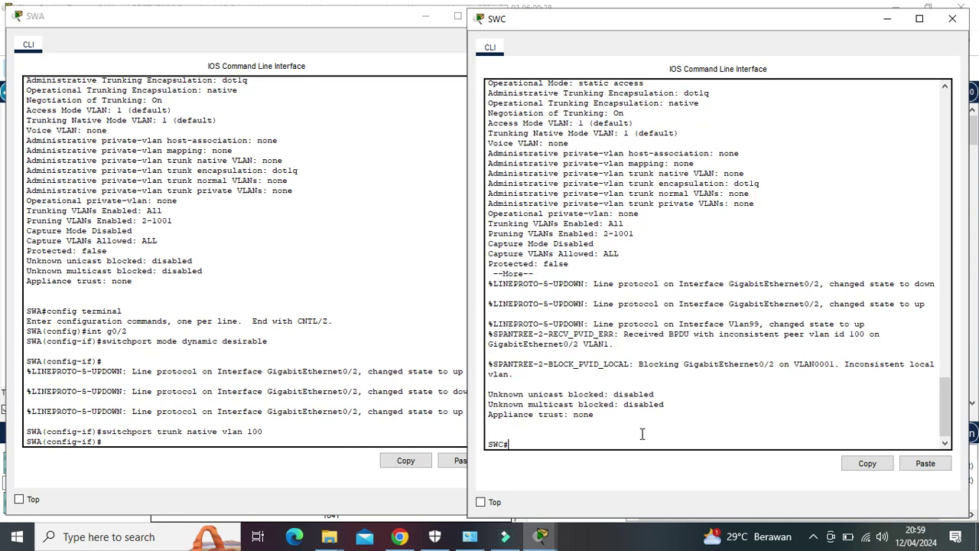
Enter configuration mode on SWC and set the trunk native VLAN of interface g0/2 to 100.
{"action": "type", "text": "config terminal"}
{"action": "key", "text": "Return"}
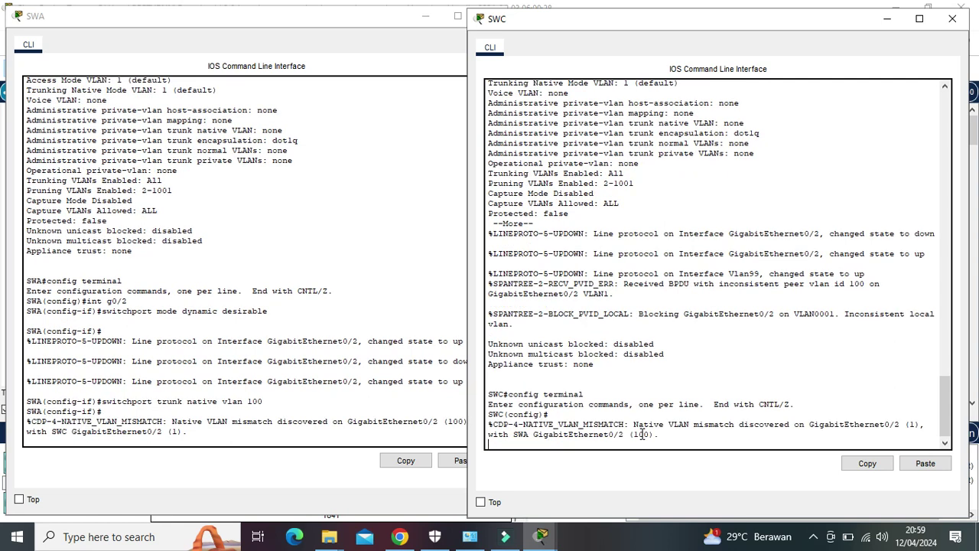
{"action": "key", "text": "Return"}
{"action": "type", "text": "int g0/2"}
{"action": "key", "text": "Return"}
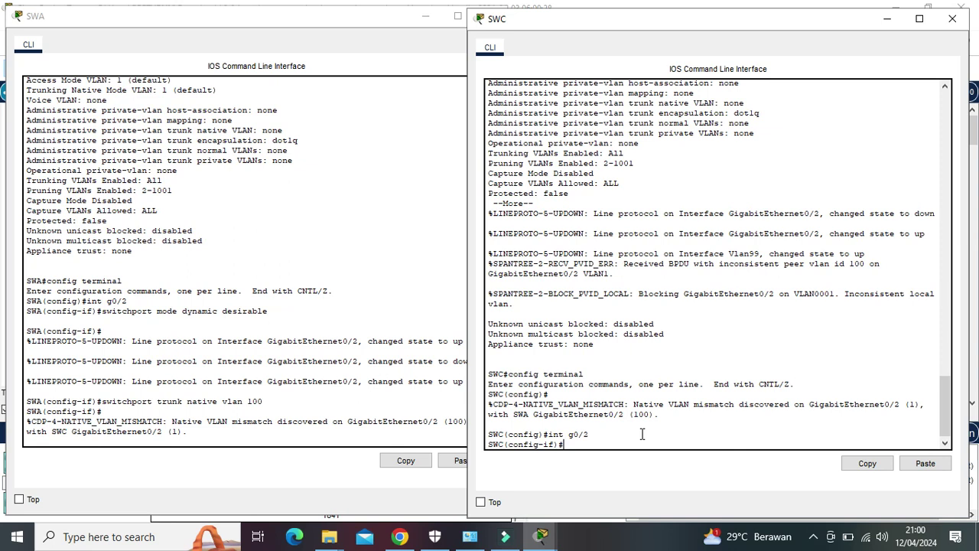
{"action": "type", "text": "switchport trunk native vlan 100"}
{"action": "key", "text": "Return"}
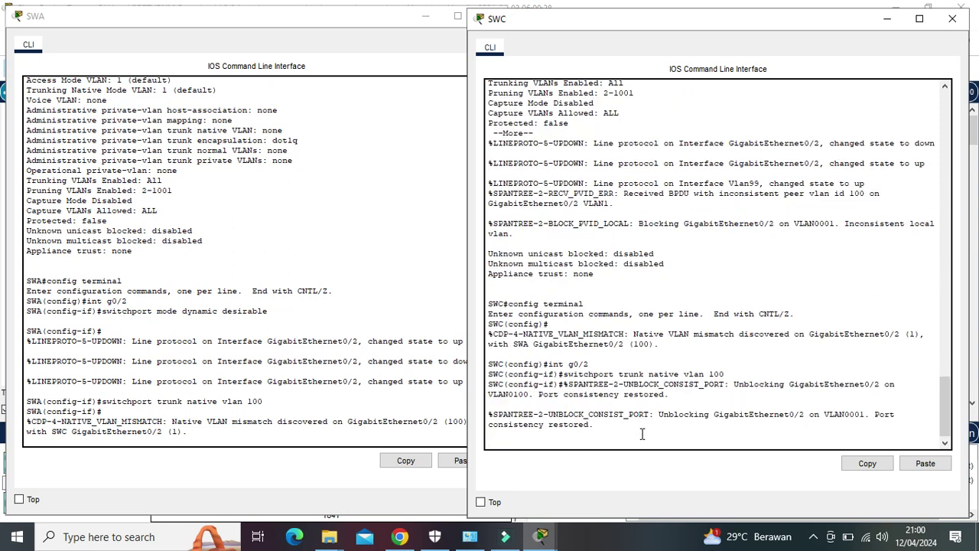
{"action": "key", "text": "Return"}
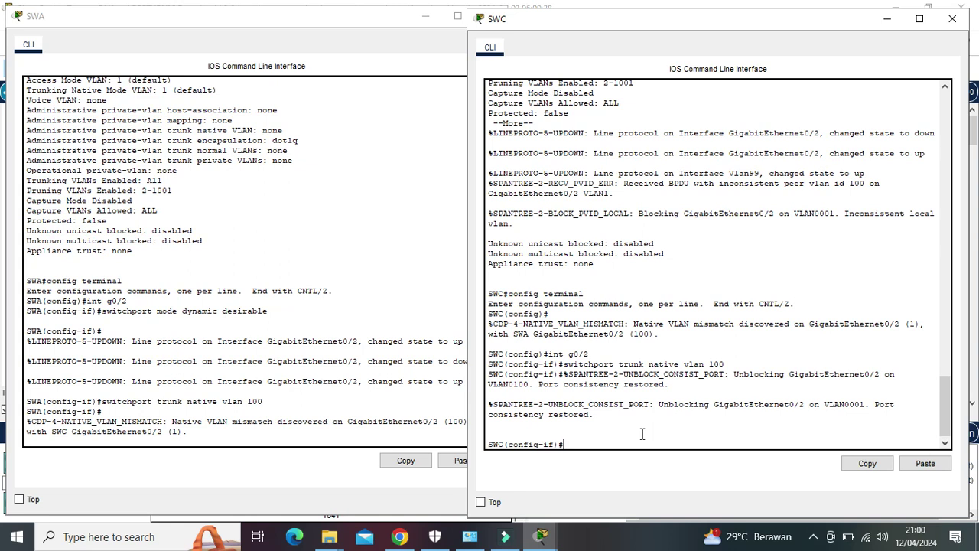
Bring SWA's command line back to a clean prompt and minimise the SWA and SWC windows.
{"action": "left_click", "coordinate": [433, 432]}
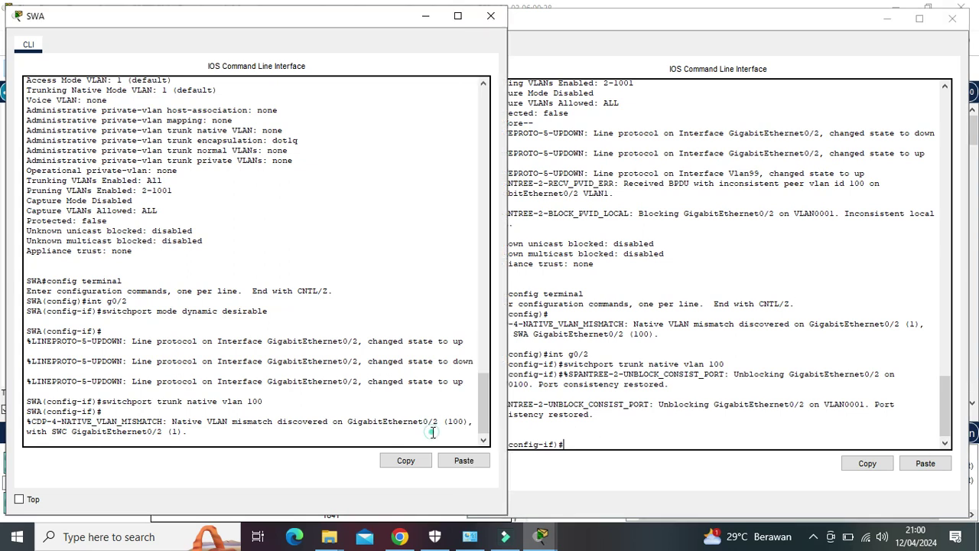
{"action": "key", "text": "Return"}
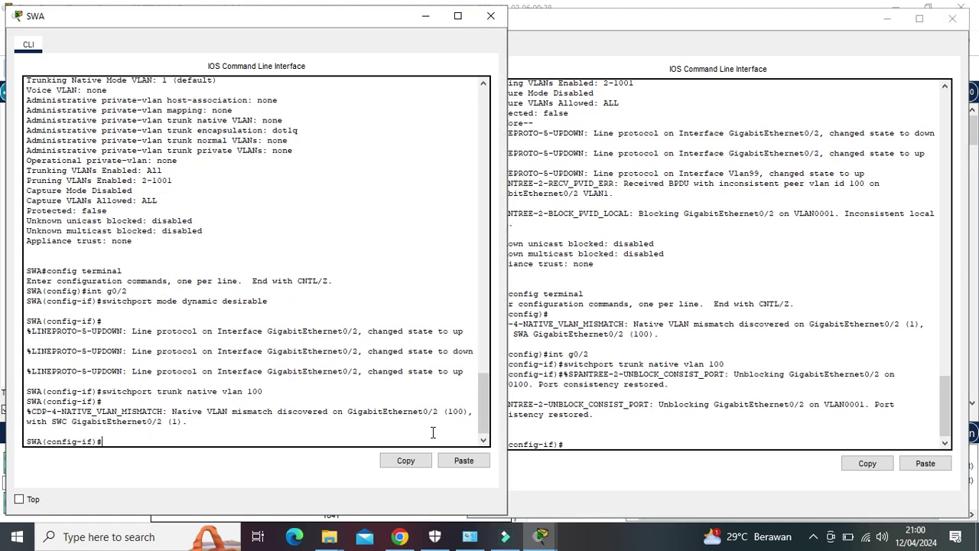
{"action": "left_click", "coordinate": [425, 20]}
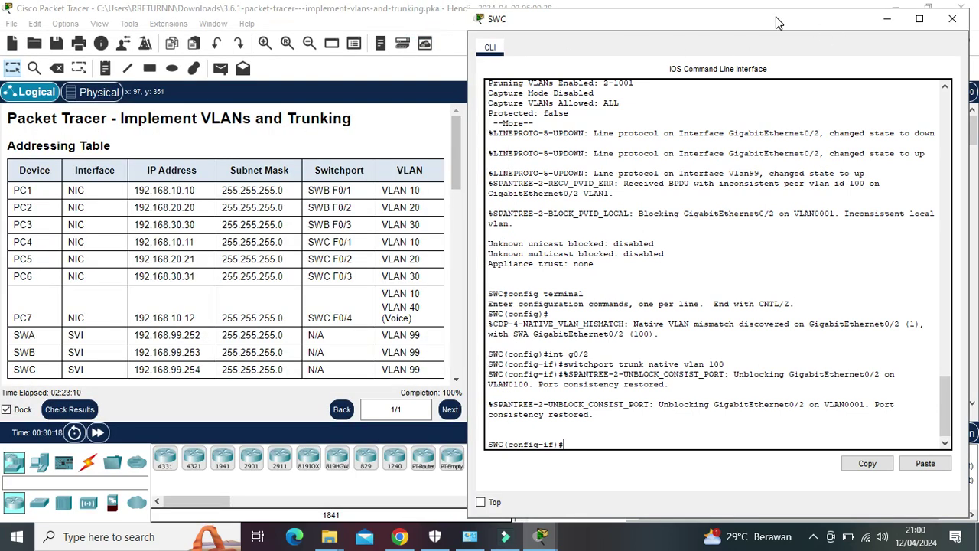
{"action": "left_click_drag", "start_coordinate": [823, 21], "coordinate": [817, 17]}
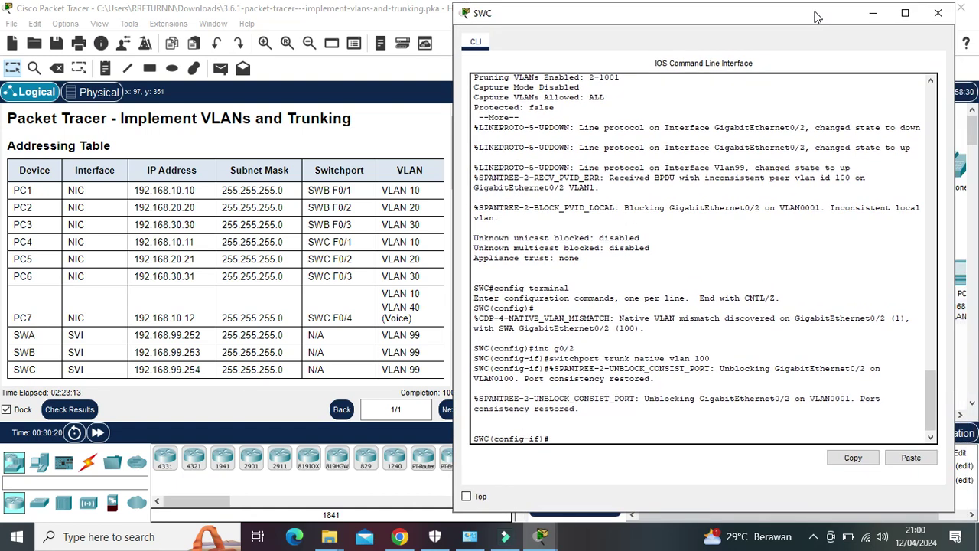
{"action": "left_click", "coordinate": [873, 15]}
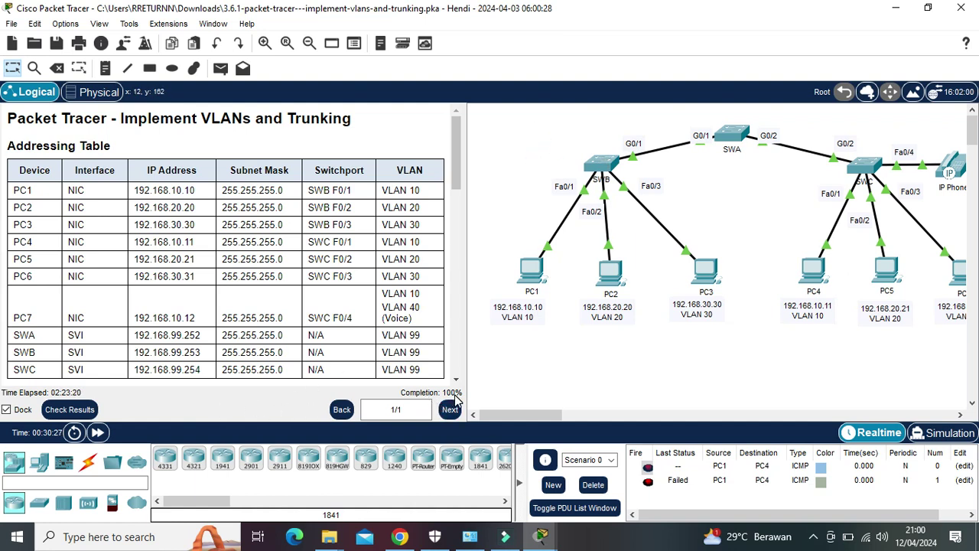
Check the activity results, review the full list of assessment items, and close the results page.
{"action": "left_click", "coordinate": [69, 409]}
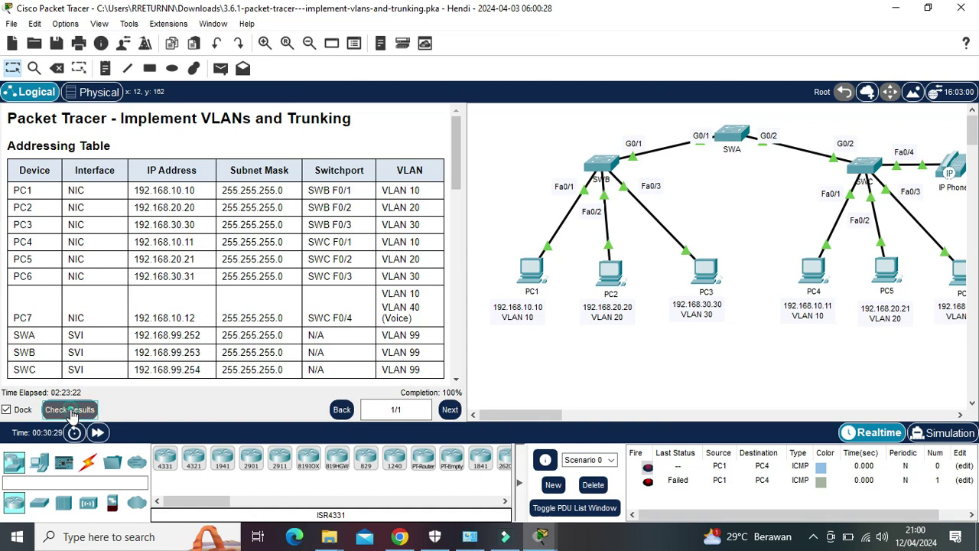
{"action": "left_click", "coordinate": [119, 112]}
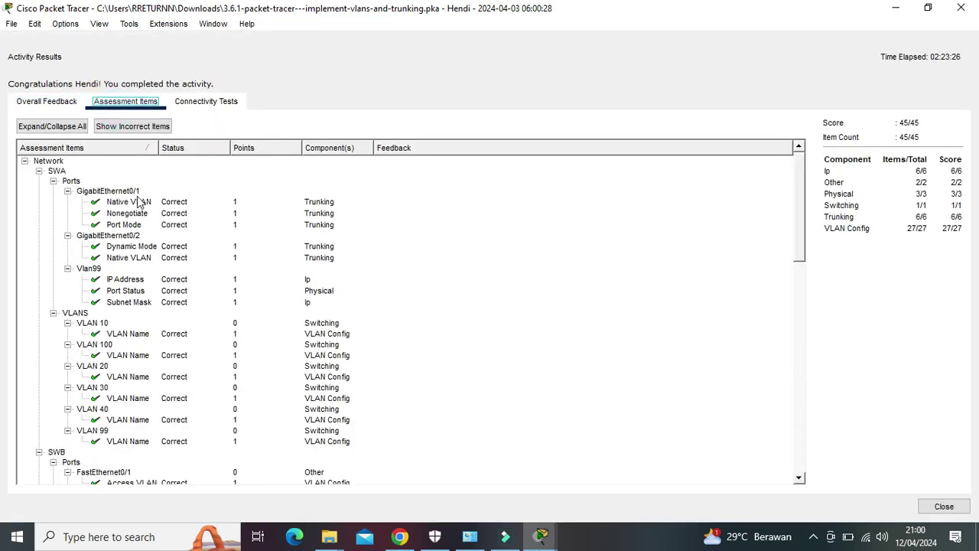
{"action": "left_click_drag", "start_coordinate": [801, 214], "coordinate": [772, 449]}
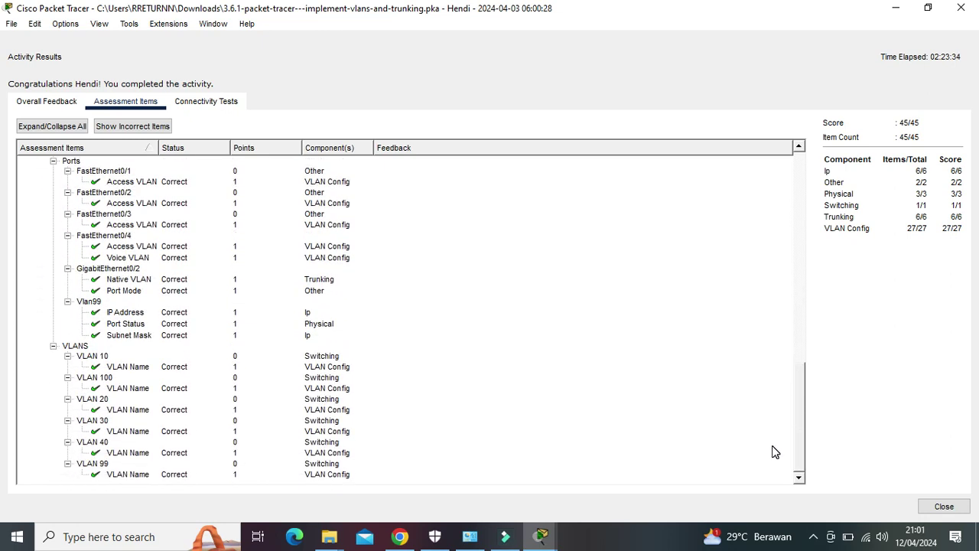
{"action": "left_click", "coordinate": [961, 7]}
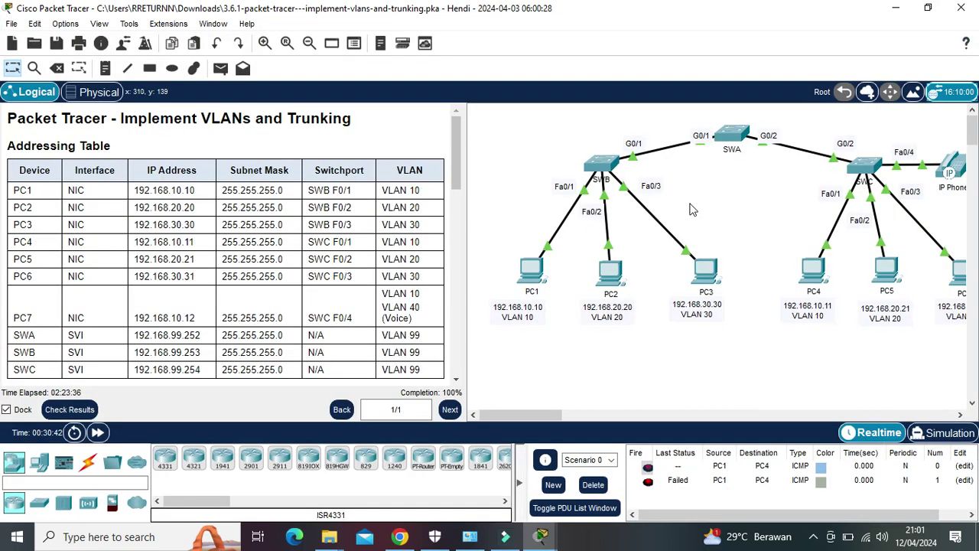
Open PC1's command prompt and place its window beside the SWC part of the topology.
{"action": "left_click", "coordinate": [710, 208]}
{"action": "left_click", "coordinate": [470, 222]}
{"action": "left_click_drag", "start_coordinate": [464, 216], "coordinate": [385, 224]}
{"action": "left_click", "coordinate": [414, 222]}
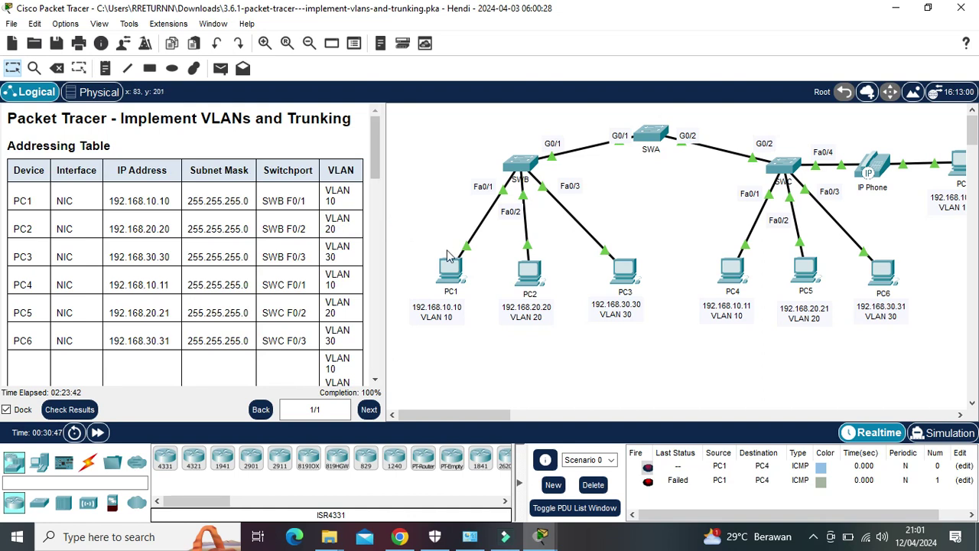
{"action": "mouse_move", "coordinate": [450, 278]}
{"action": "left_click", "coordinate": [450, 270]}
{"action": "left_click_drag", "start_coordinate": [545, 54], "coordinate": [302, 27]}
{"action": "left_click", "coordinate": [364, 147]}
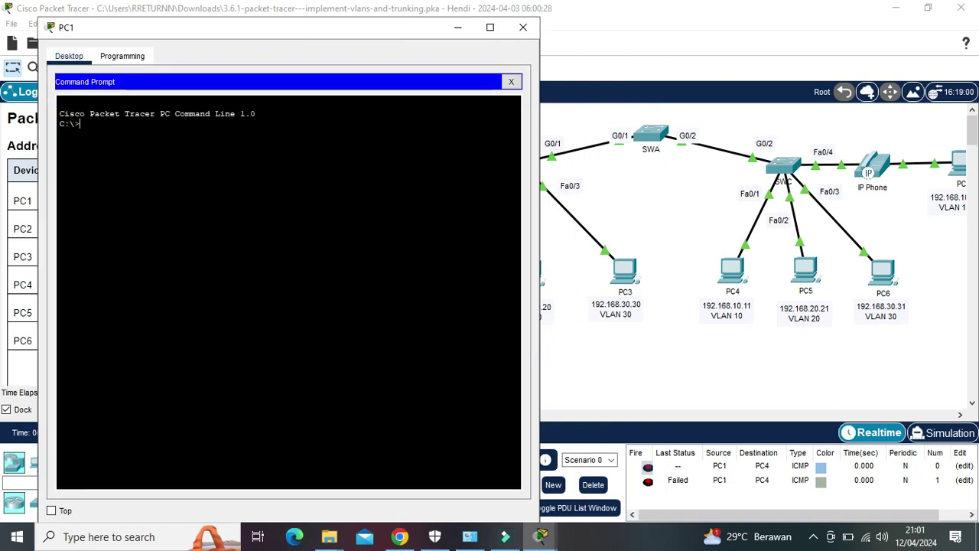
Ping PC4 at 192.168.10.11 from PC1 and close PC1's window.
{"action": "type", "text": "ping "}
{"action": "type", "text": "192.168"}
{"action": "type", "text": ".99"}
{"action": "key", "text": "BackSpace"}
{"action": "key", "text": "BackSpace"}
{"action": "key", "text": "BackSpace"}
{"action": "type", "text": "10.11"}
{"action": "key", "text": "Return"}
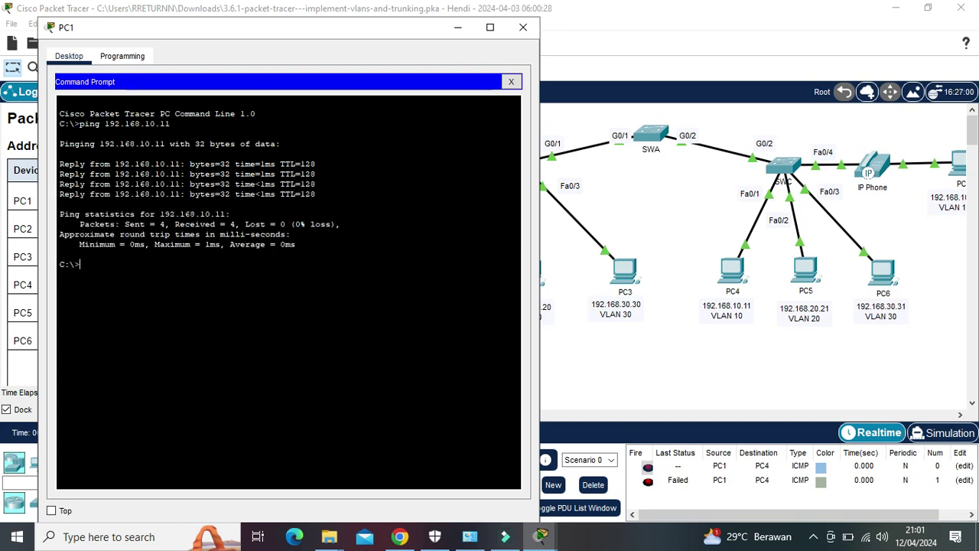
{"action": "left_click", "coordinate": [523, 27]}
{"action": "left_click", "coordinate": [459, 152]}
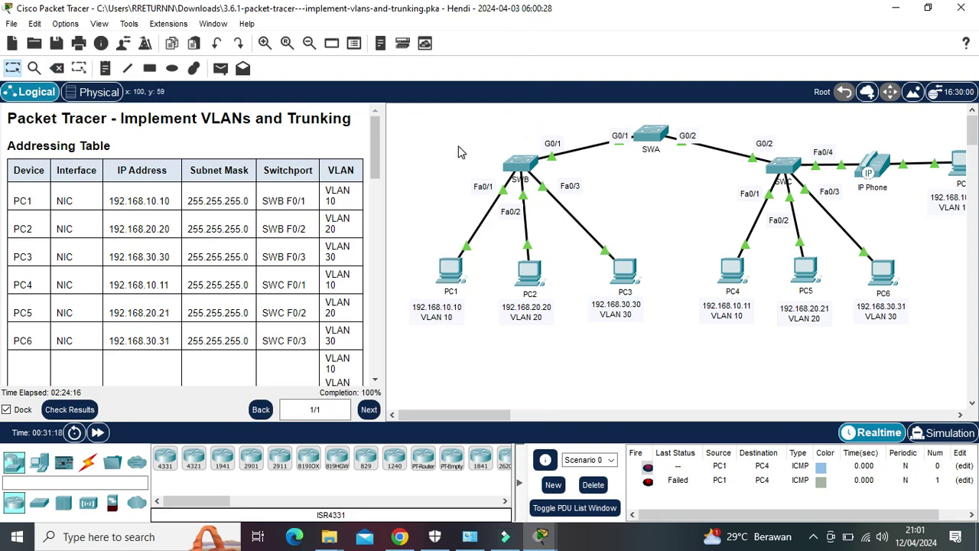
Send a simple PDU from PC2 to PC5 to test connectivity within VLAN 20.
{"action": "left_click", "coordinate": [220, 68]}
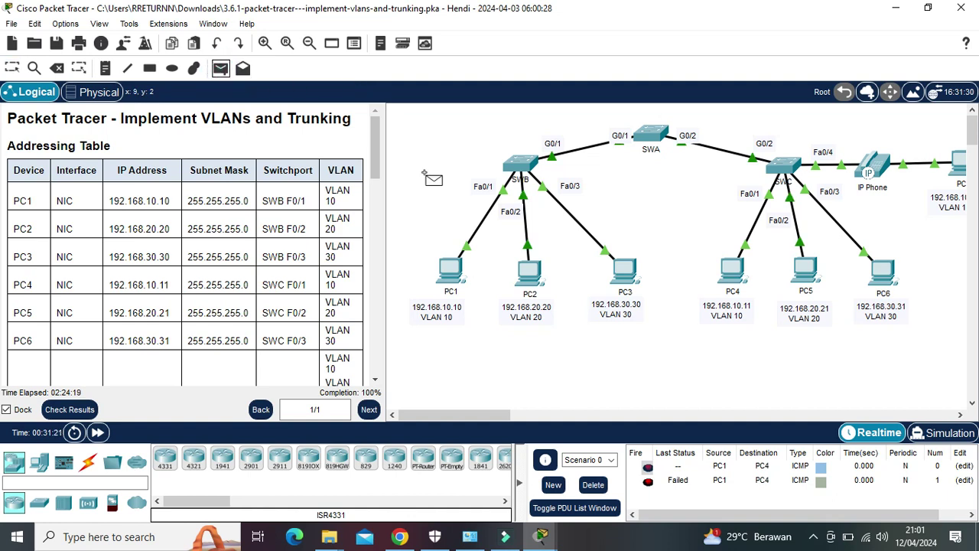
{"action": "left_click", "coordinate": [524, 272]}
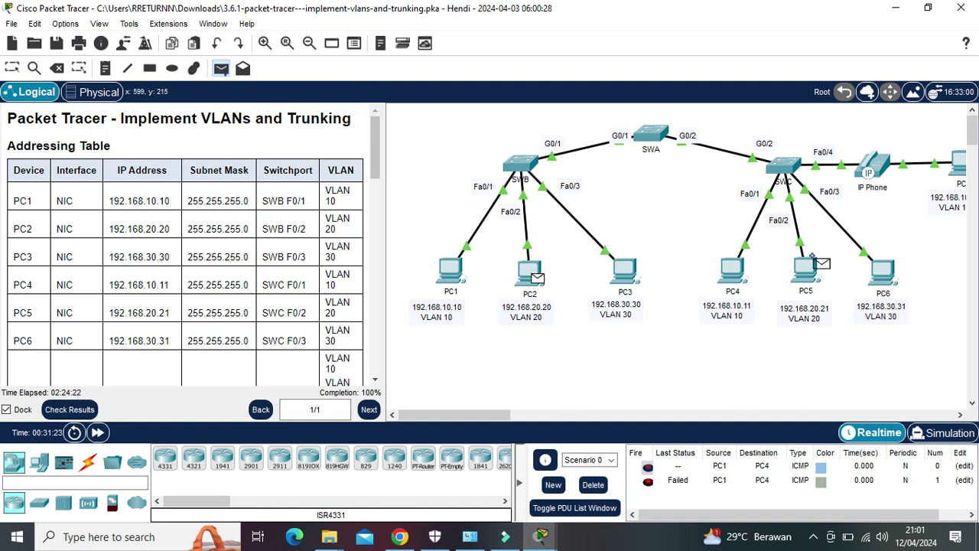
{"action": "left_click", "coordinate": [810, 275]}
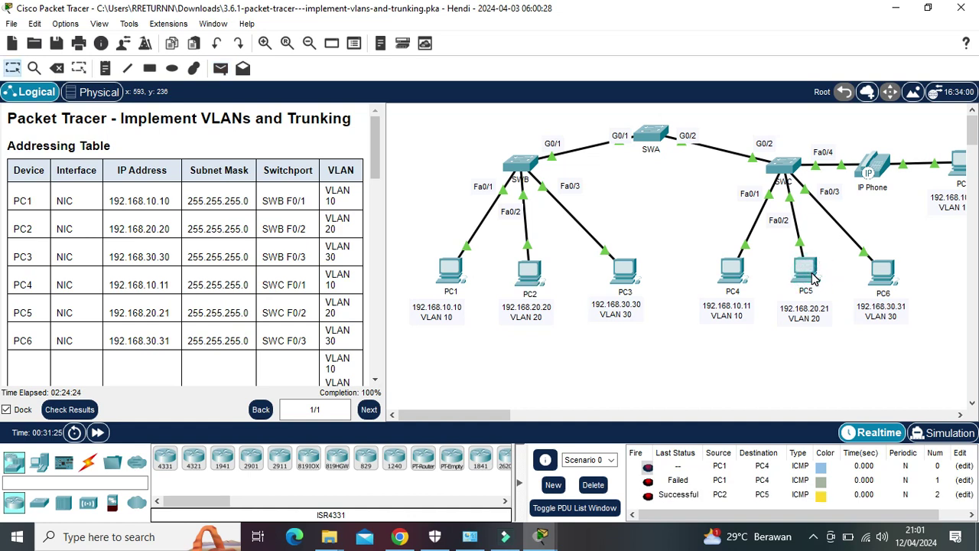